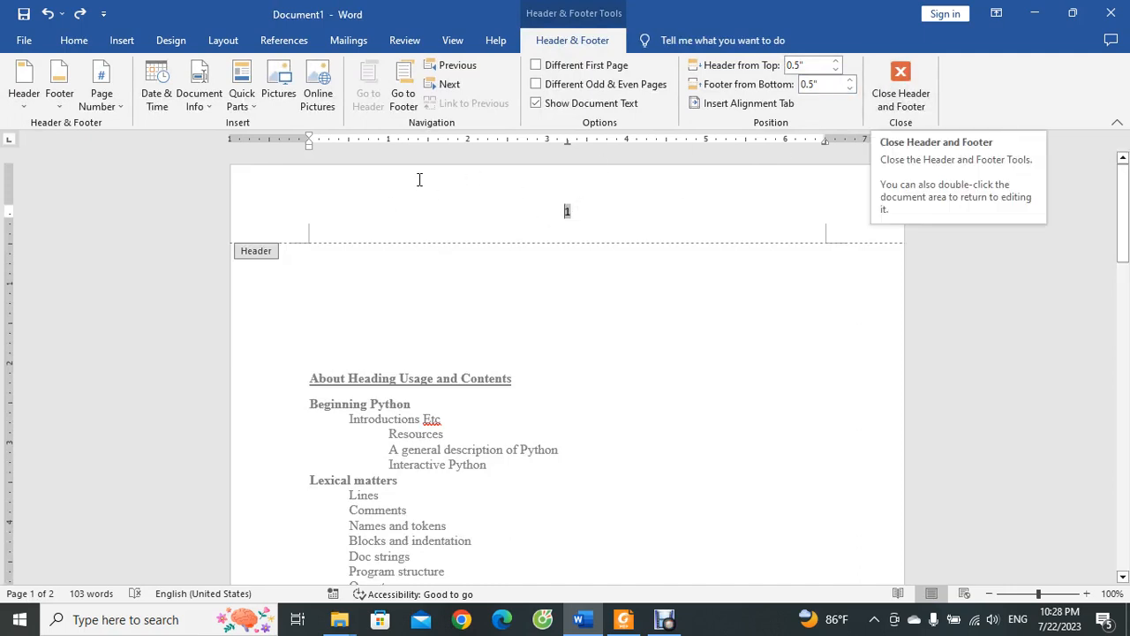
Add page numbers at the top of the pages using the Plain Number 3 style, and return to the body text
click(901, 88)
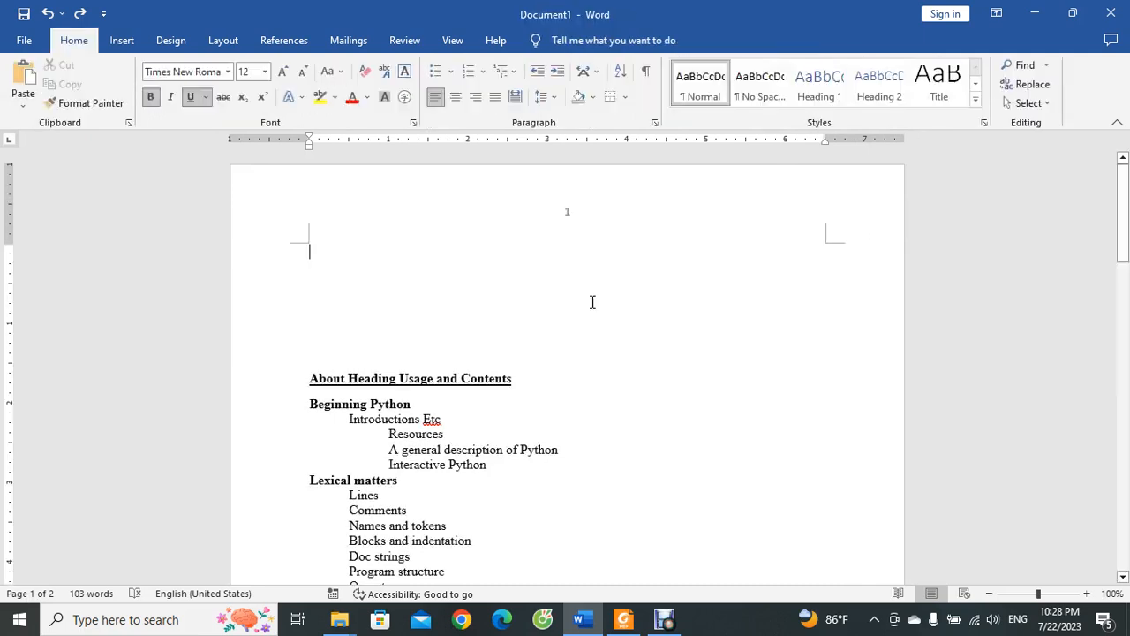
click(123, 40)
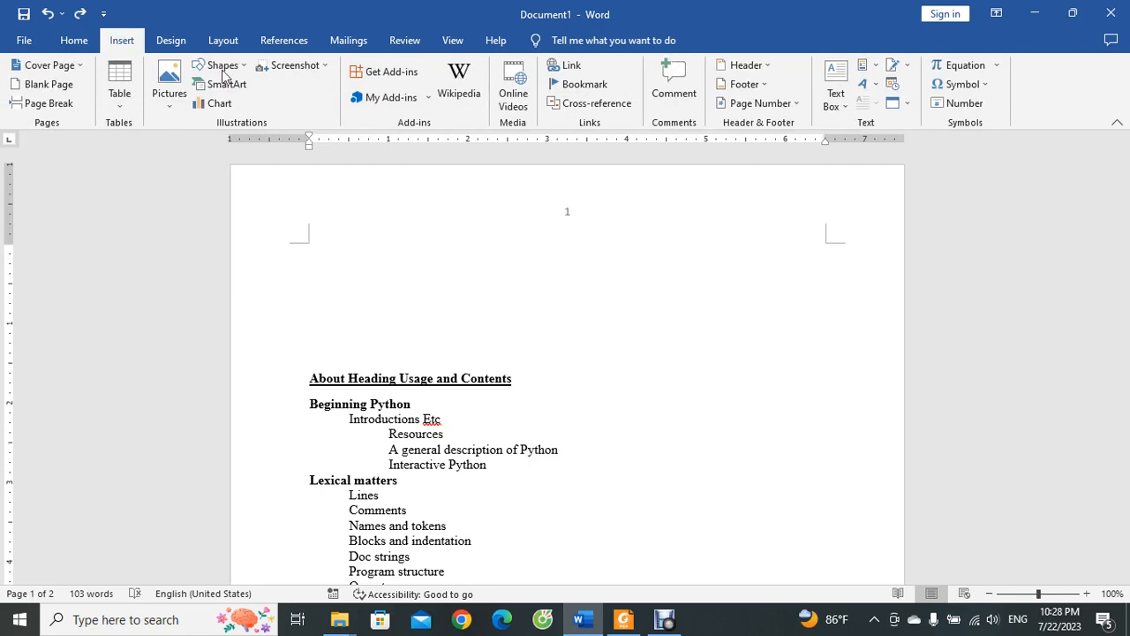
click(786, 104)
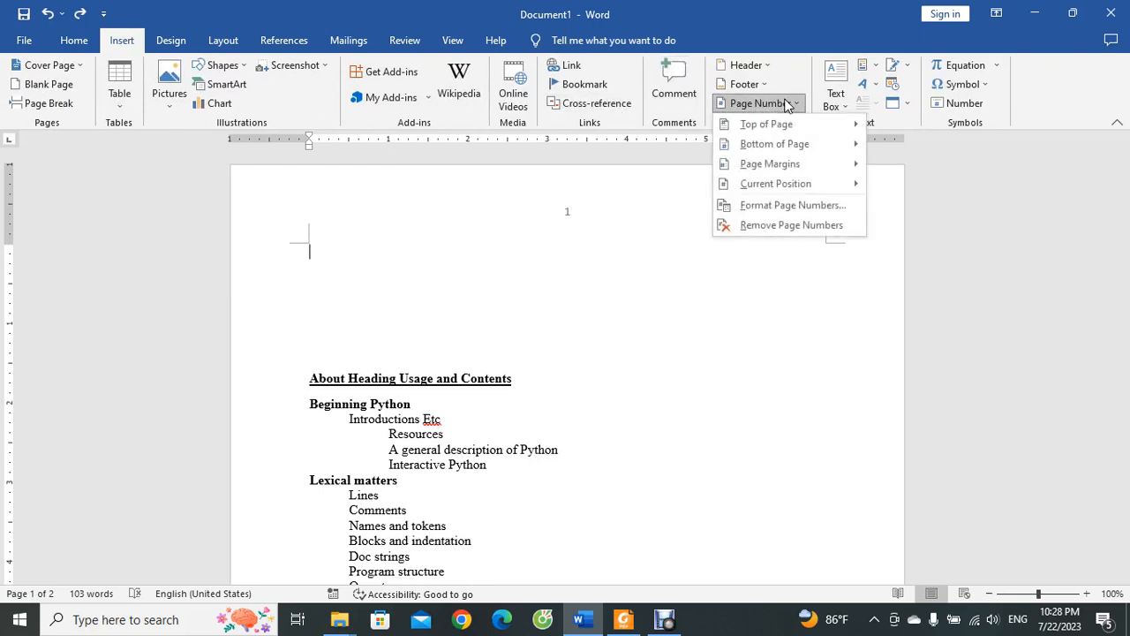
mouse_move(780, 126)
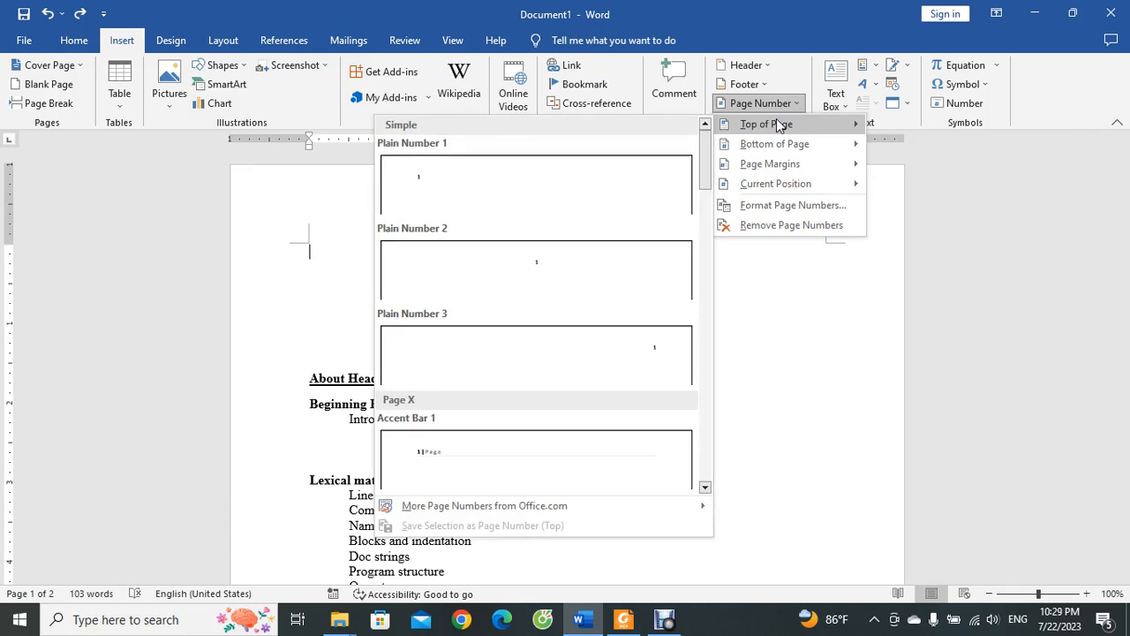
click(643, 372)
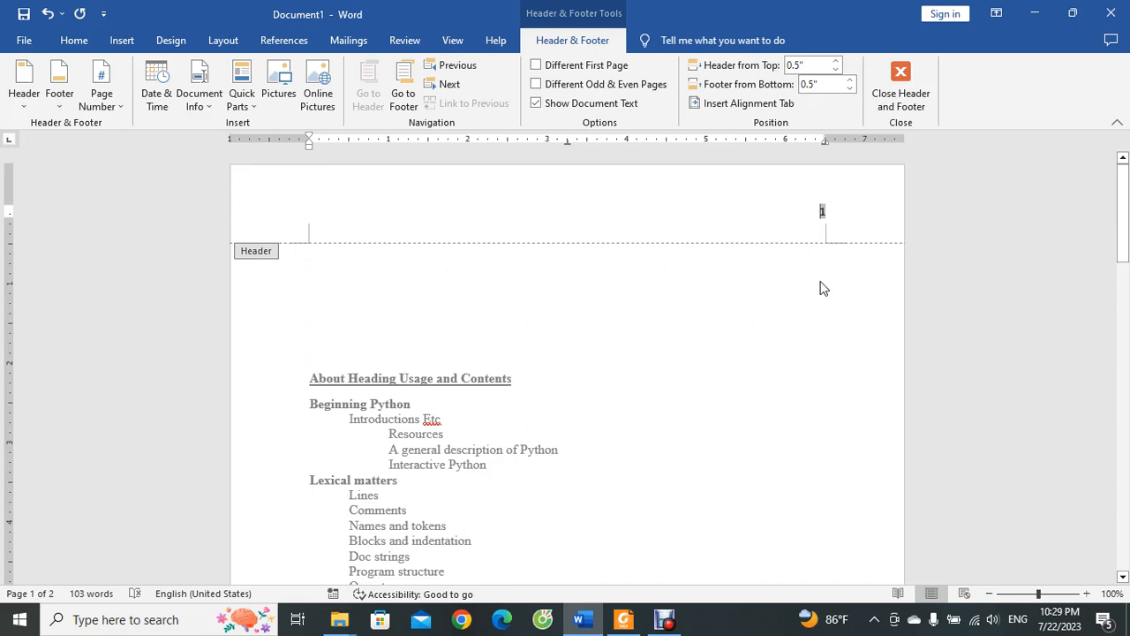
scroll(807, 320, down, 10)
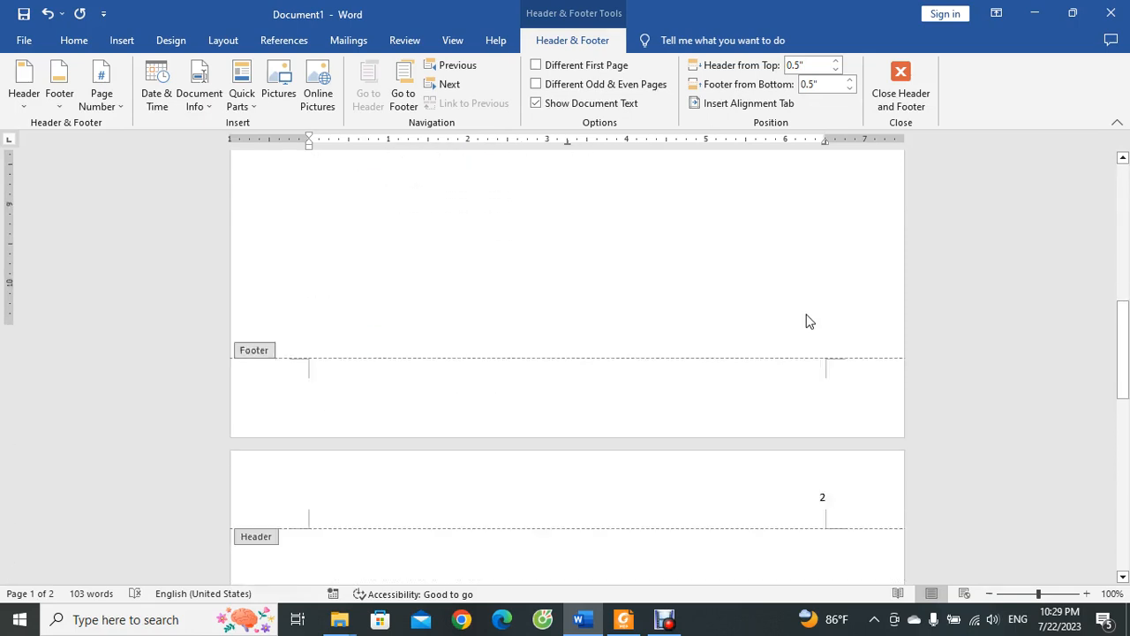
scroll(807, 321, up, 15)
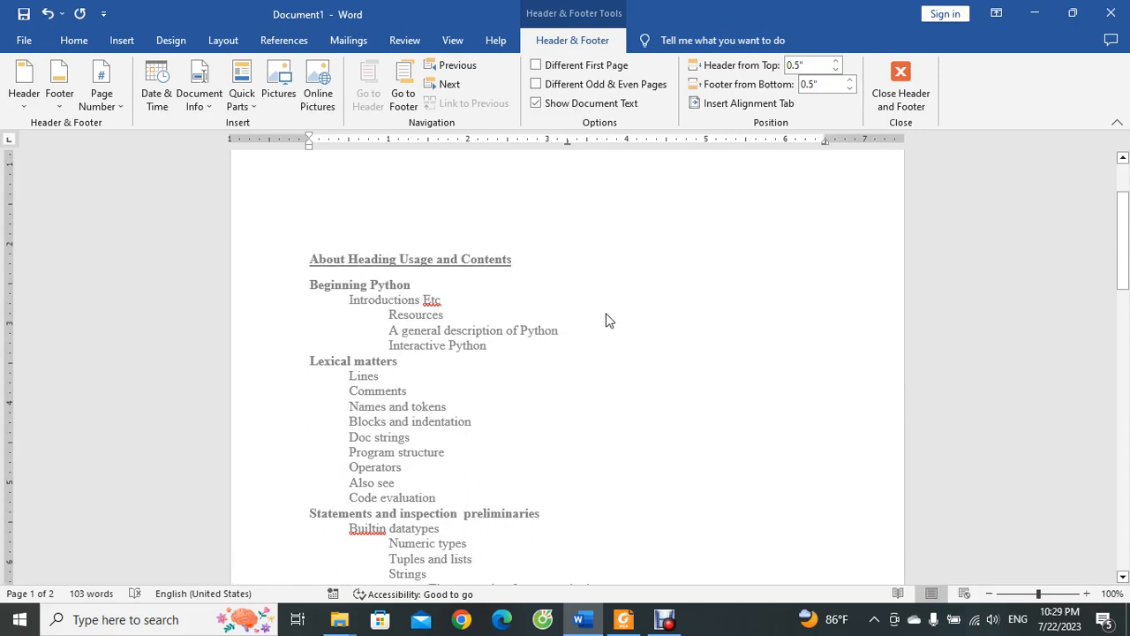
scroll(786, 292, up, 3)
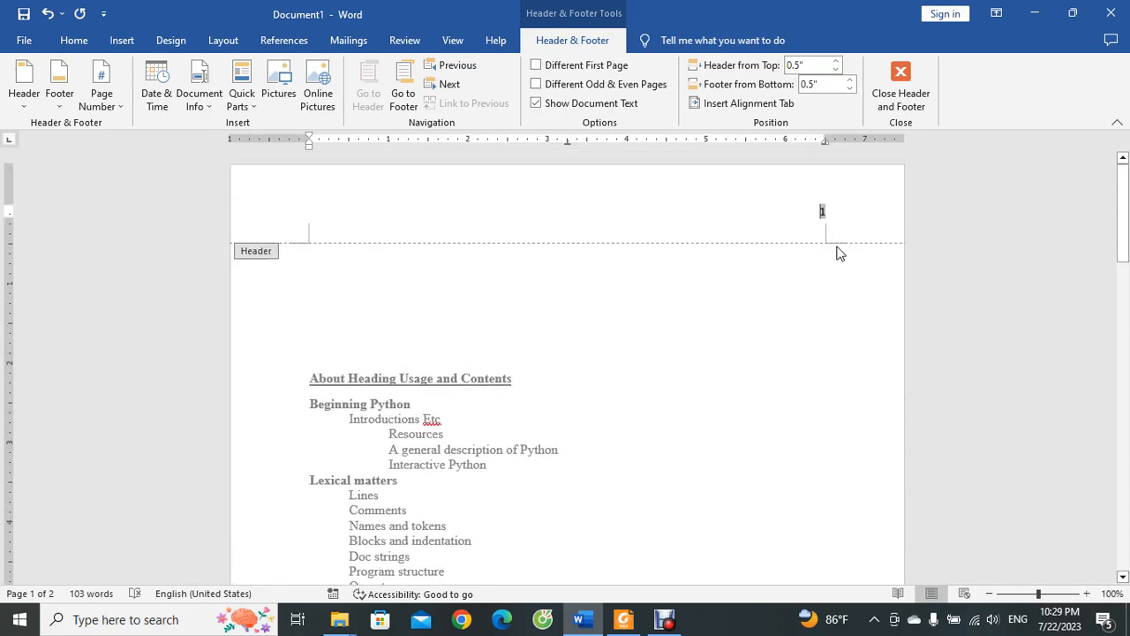
click(905, 79)
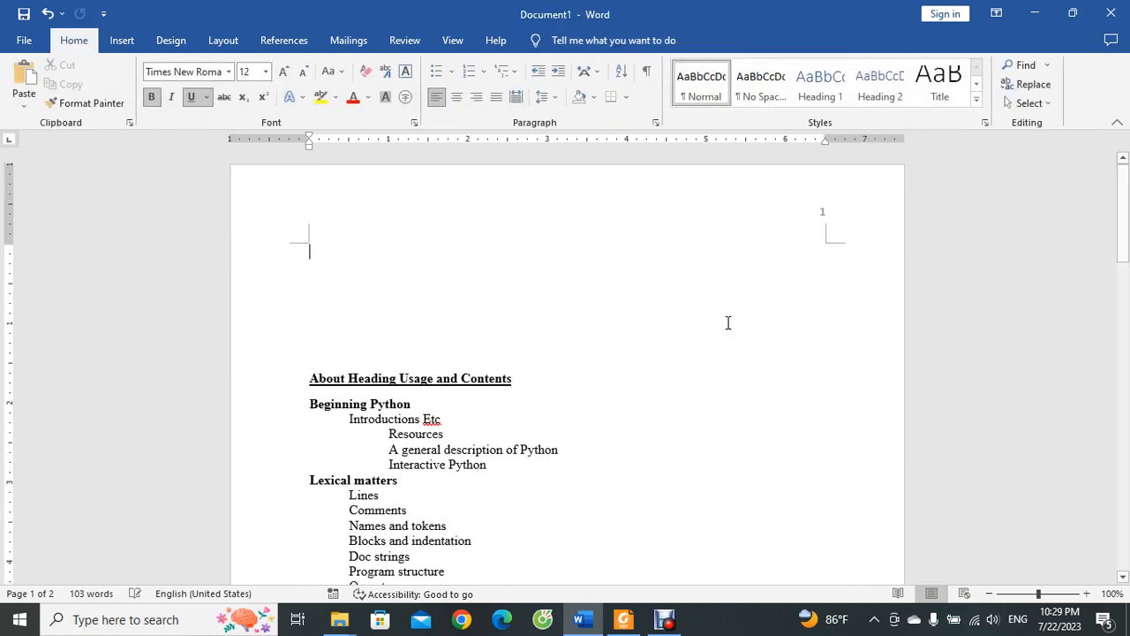
Examine the indentation levels of the entries under Beginning Python, Lexical matters and Statements and inspection preliminaries on page 1
scroll(733, 340, down, 3)
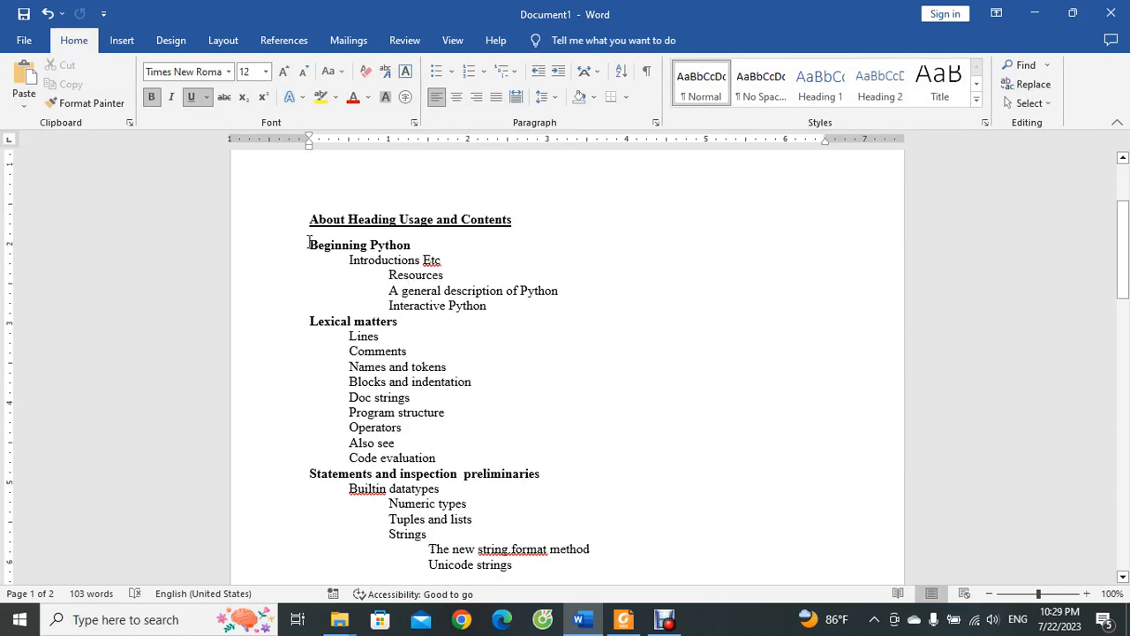
drag(309, 243, 450, 260)
click(439, 335)
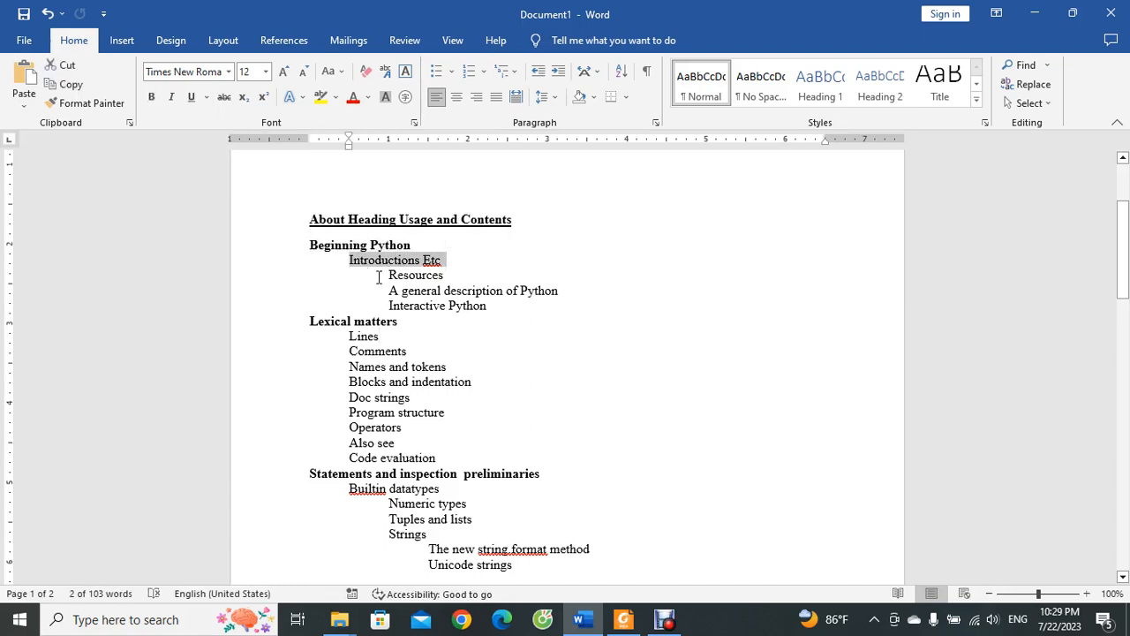
drag(380, 276, 485, 314)
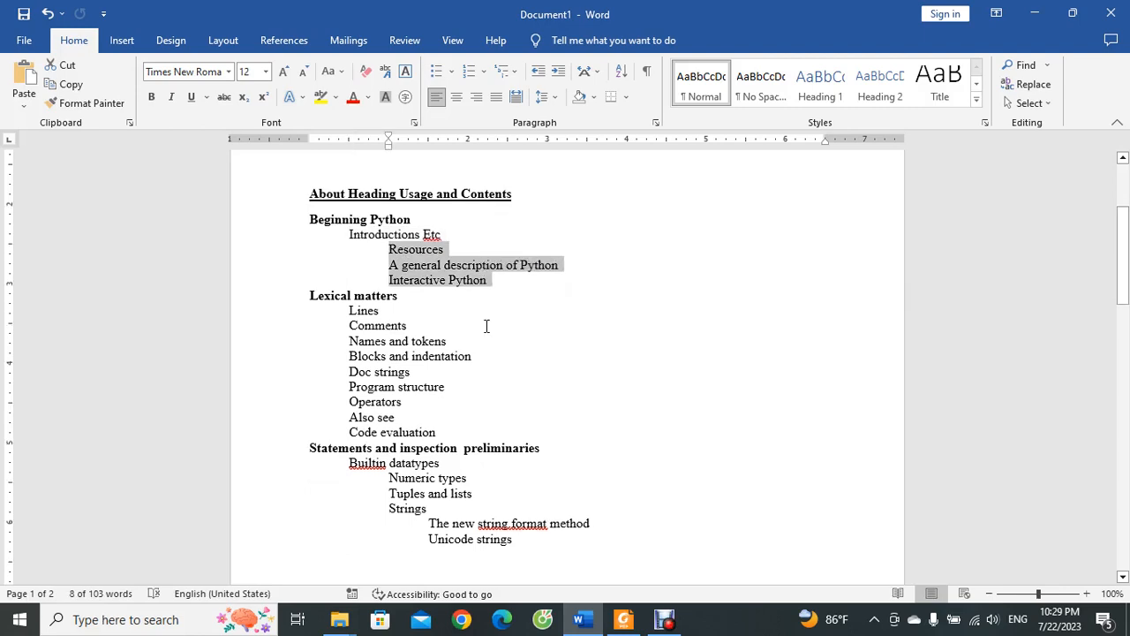
scroll(487, 323, down, 1)
drag(404, 283, 447, 409)
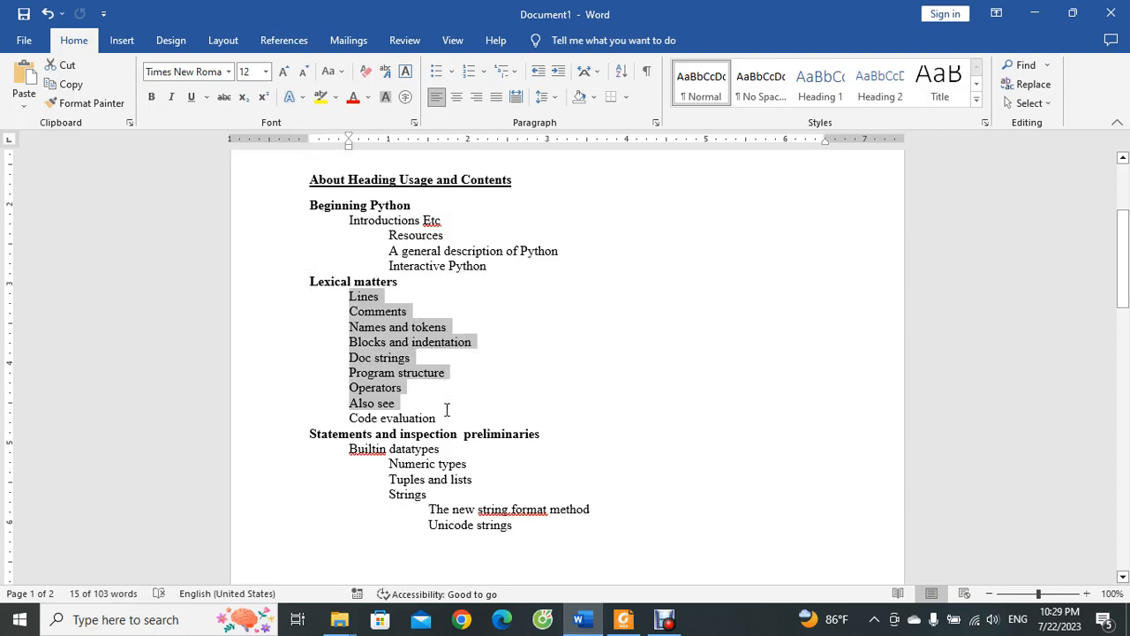
scroll(311, 358, down, 2)
click(311, 357)
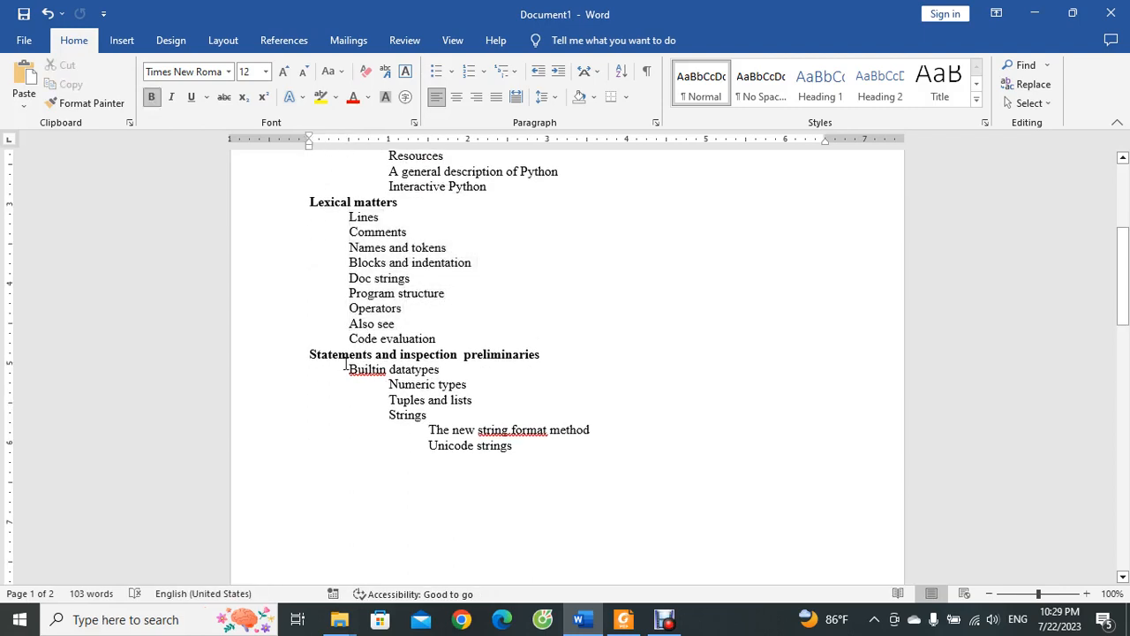
drag(347, 369, 537, 460)
click(535, 491)
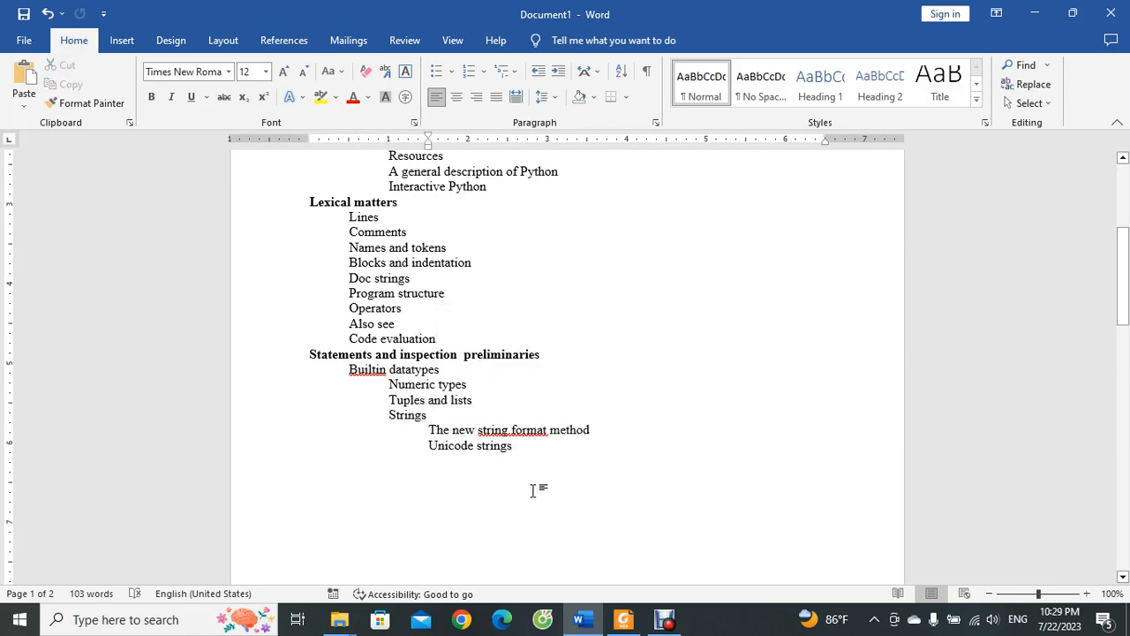
Look over the first page from its header through the whole outline to the start of page 2
scroll(535, 492, up, 3)
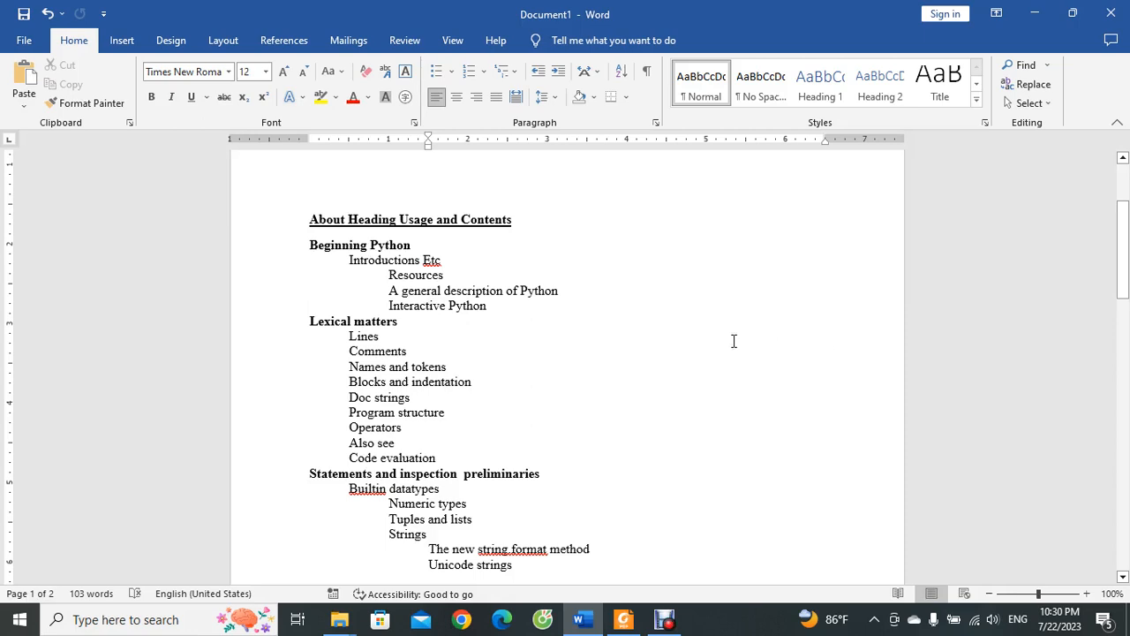
scroll(732, 341, up, 3)
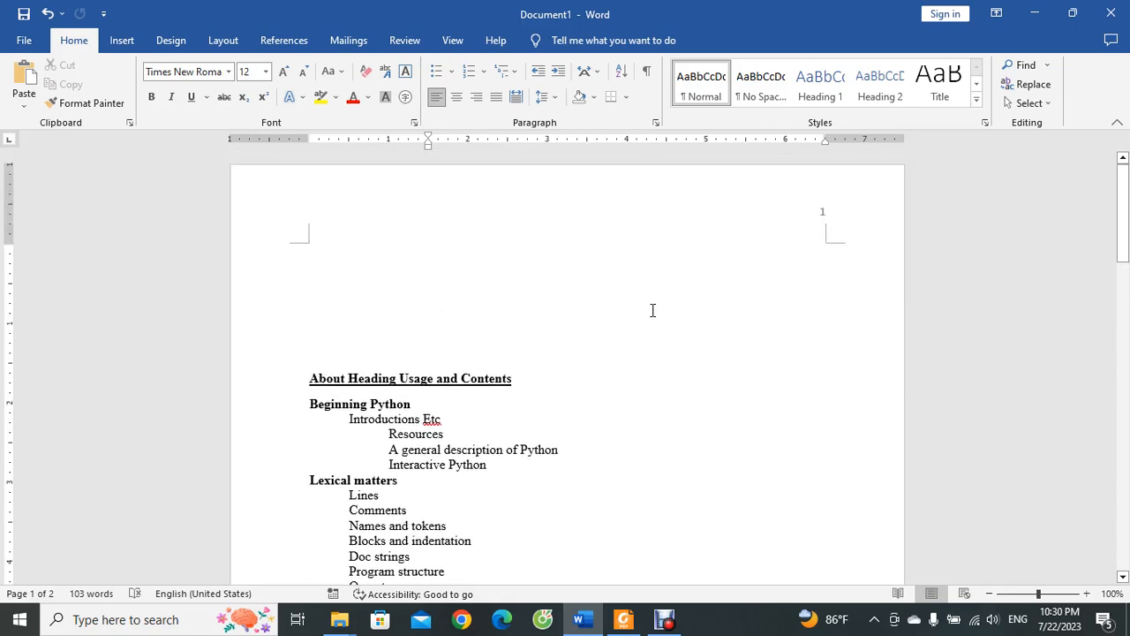
scroll(645, 317, down, 2)
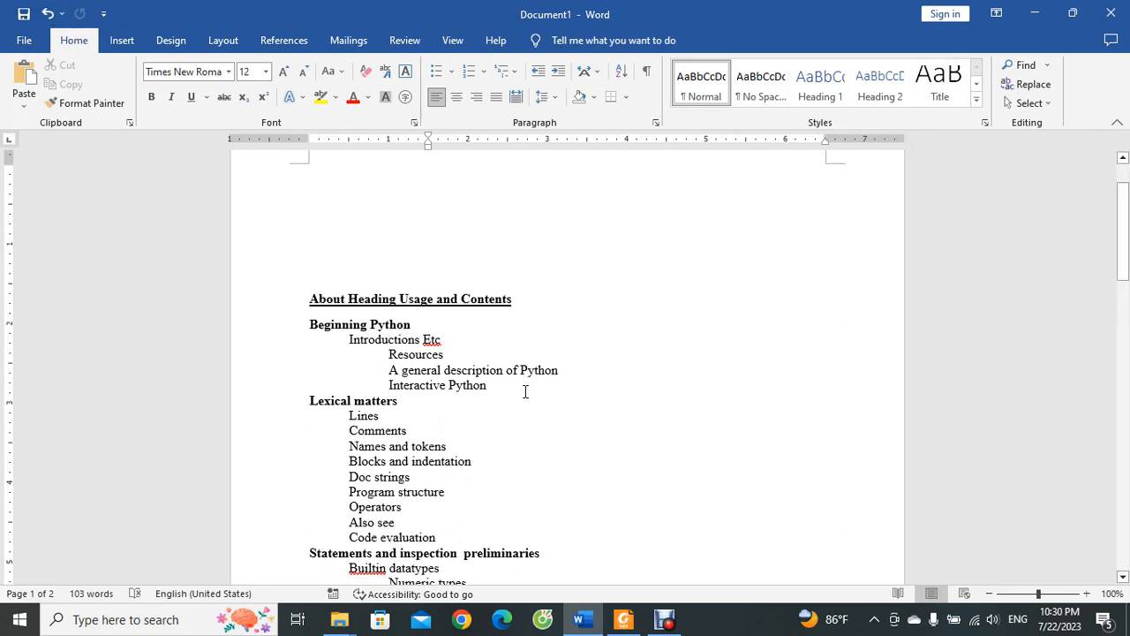
scroll(524, 391, down, 2)
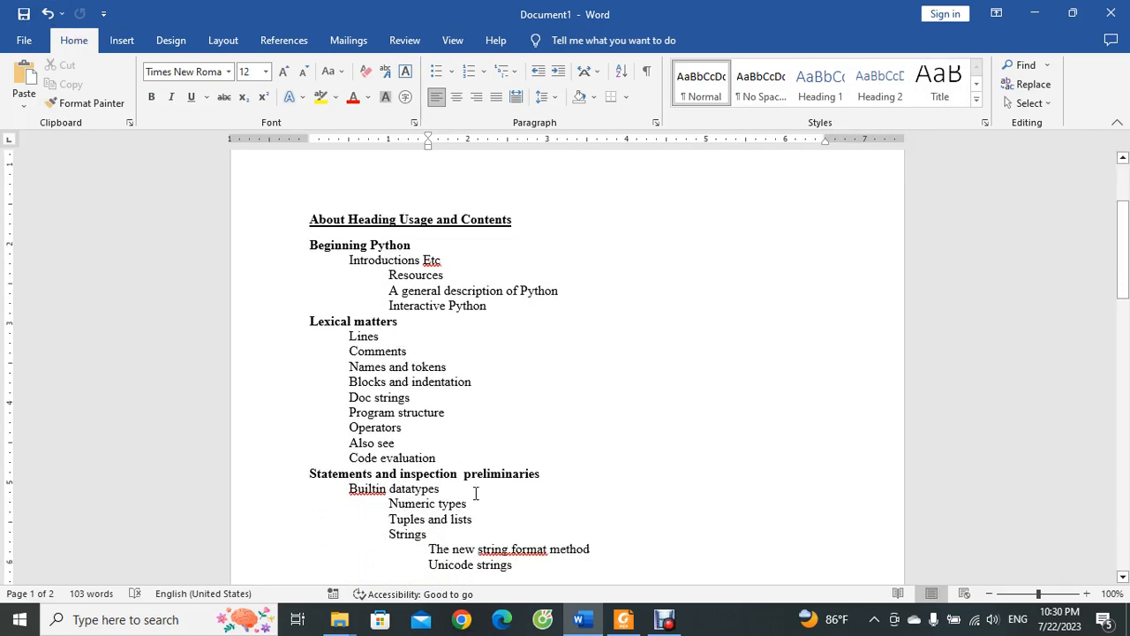
scroll(475, 493, down, 3)
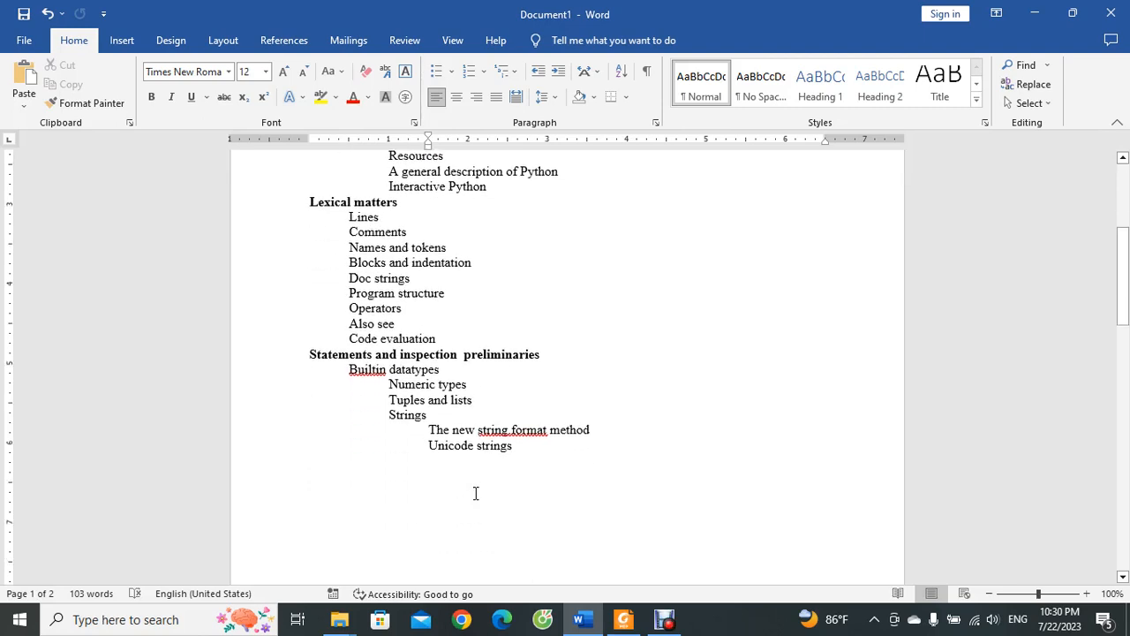
scroll(475, 493, down, 6)
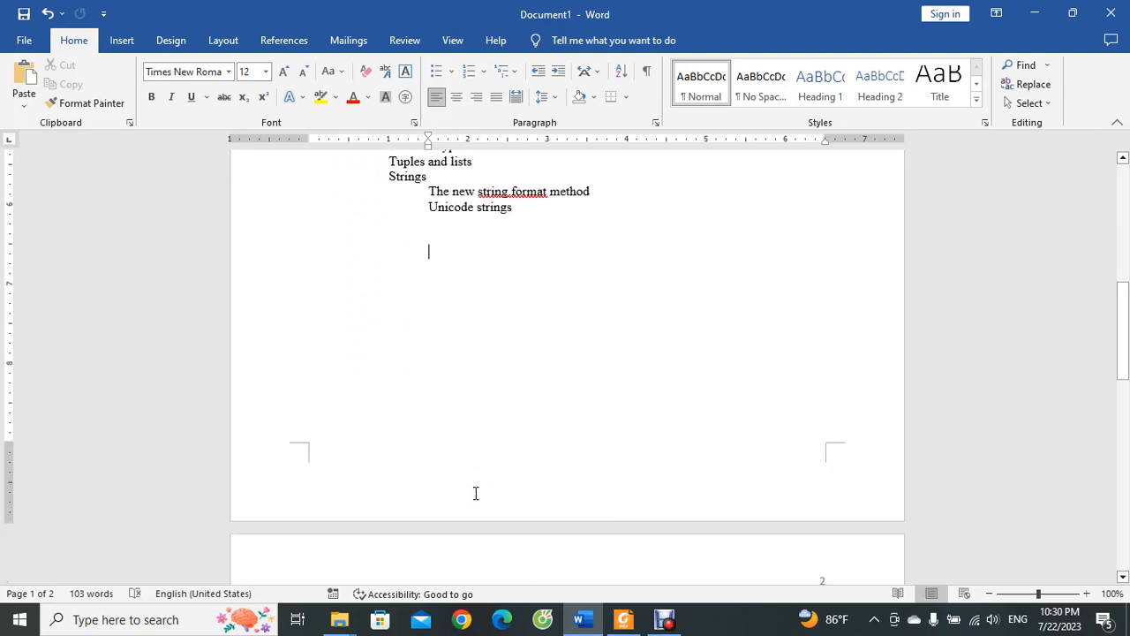
scroll(475, 493, up, 7)
scroll(433, 257, up, 2)
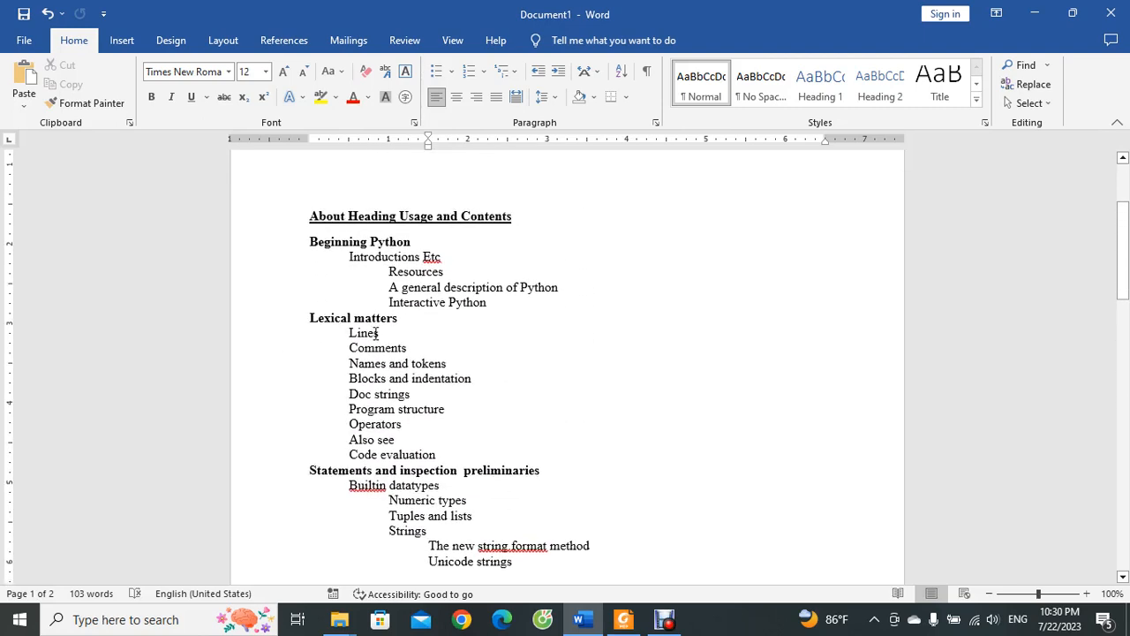
click(421, 242)
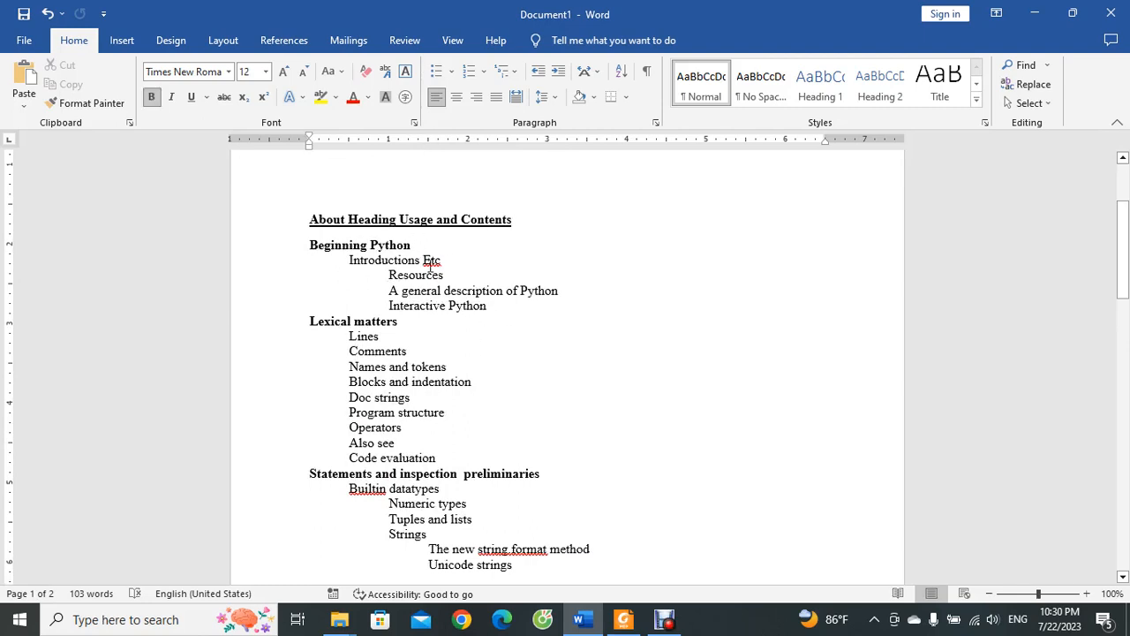
key(Return)
text(kk)
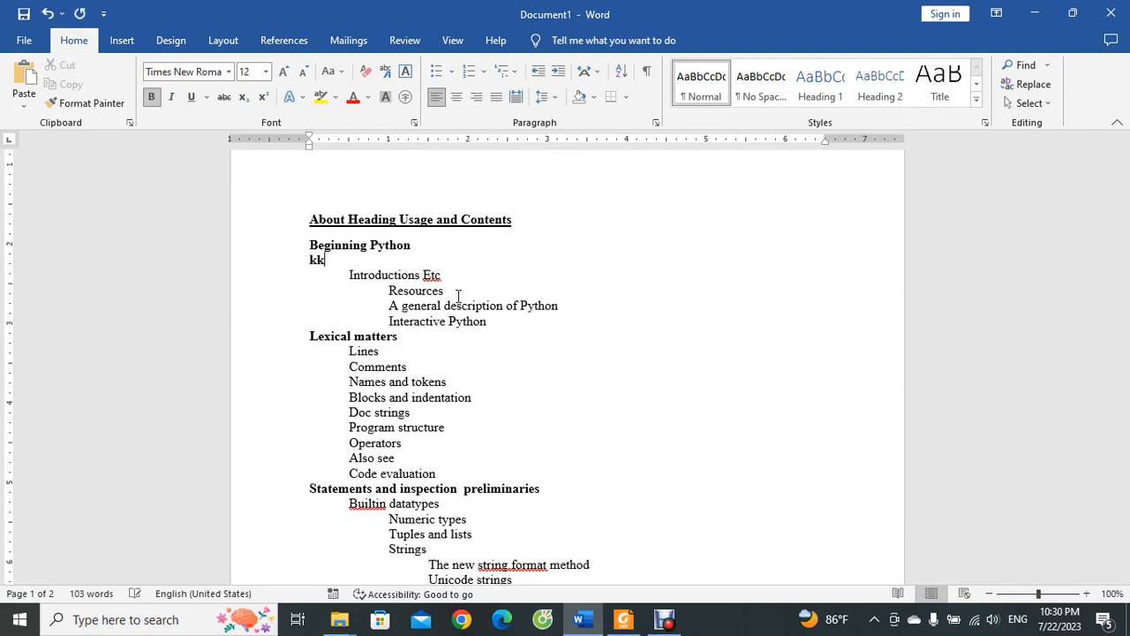
key(BackSpace)
key(BackSpace)
key(BackSpace)
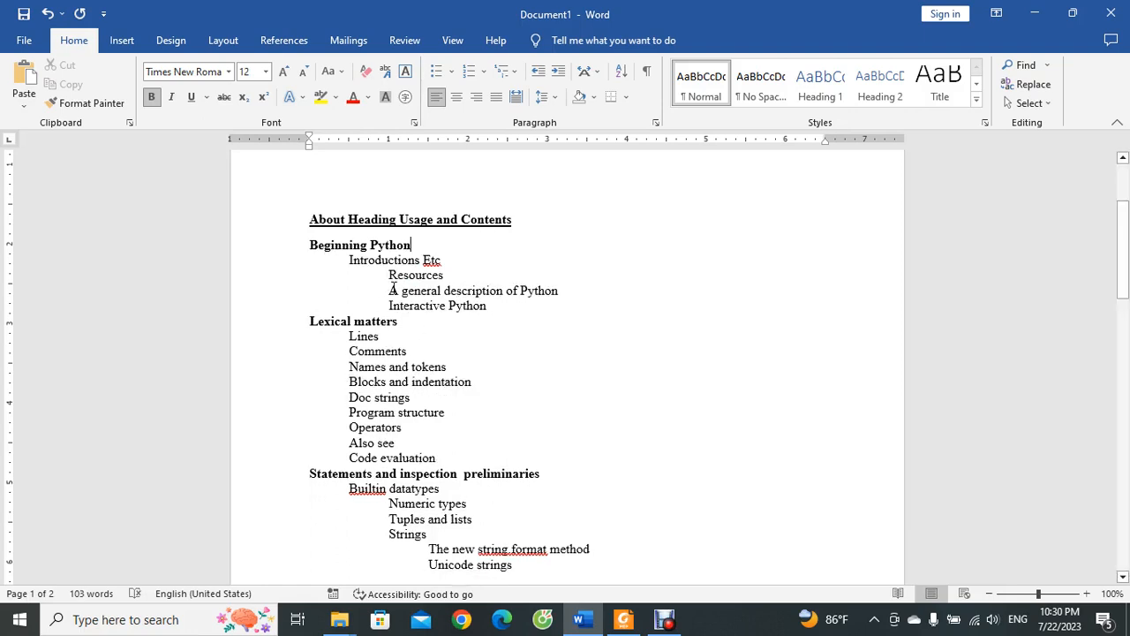
drag(315, 214, 569, 570)
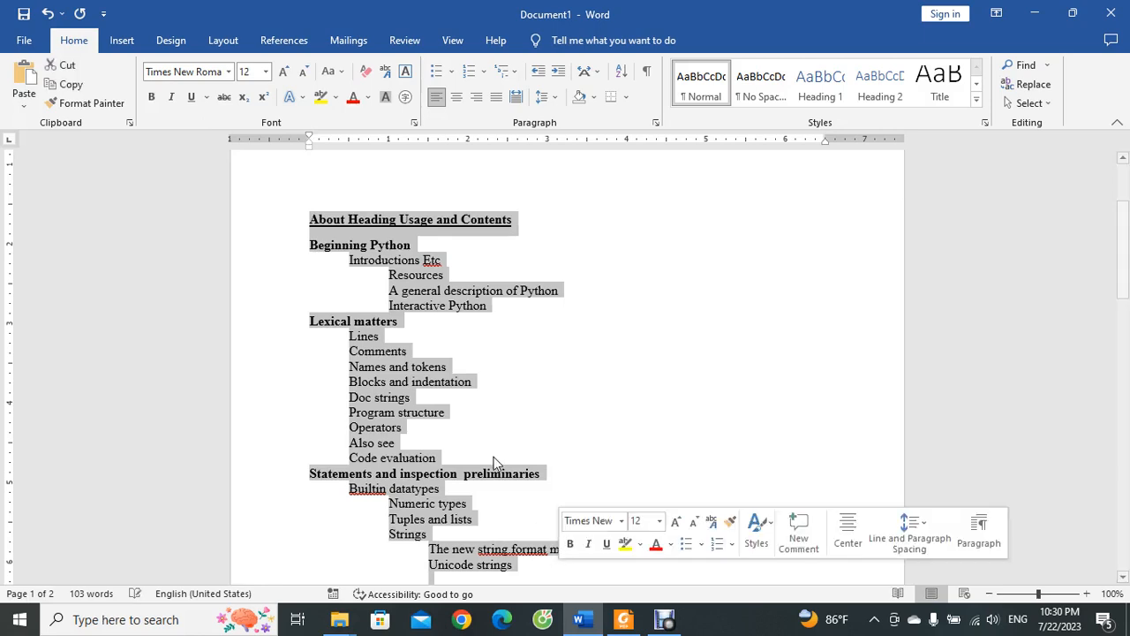
click(358, 282)
drag(307, 245, 437, 307)
click(420, 245)
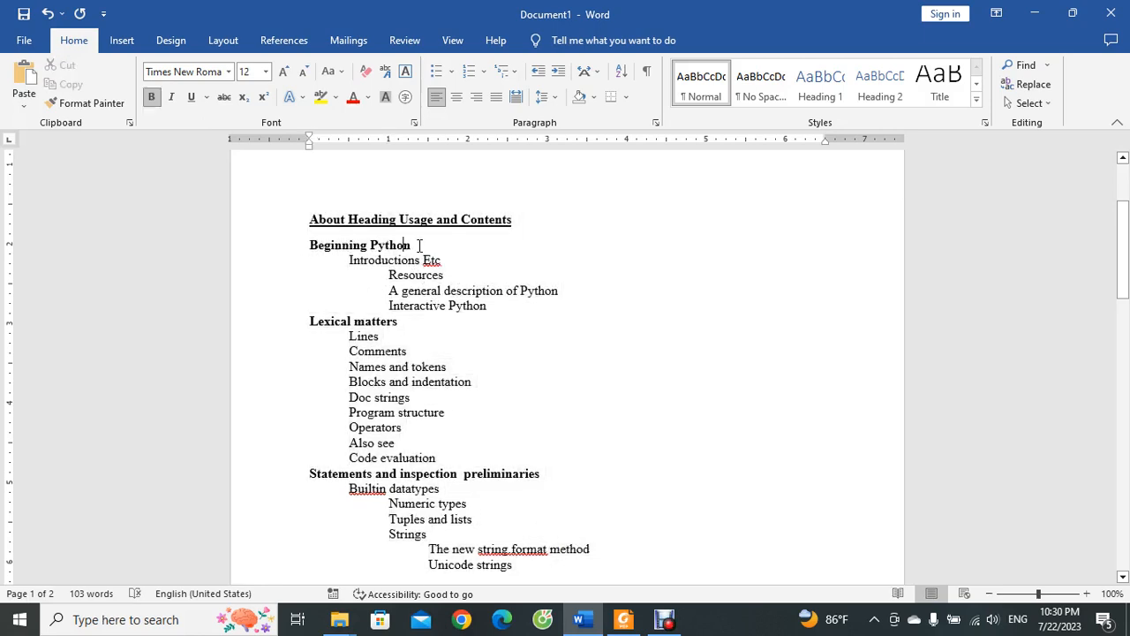
key(Return)
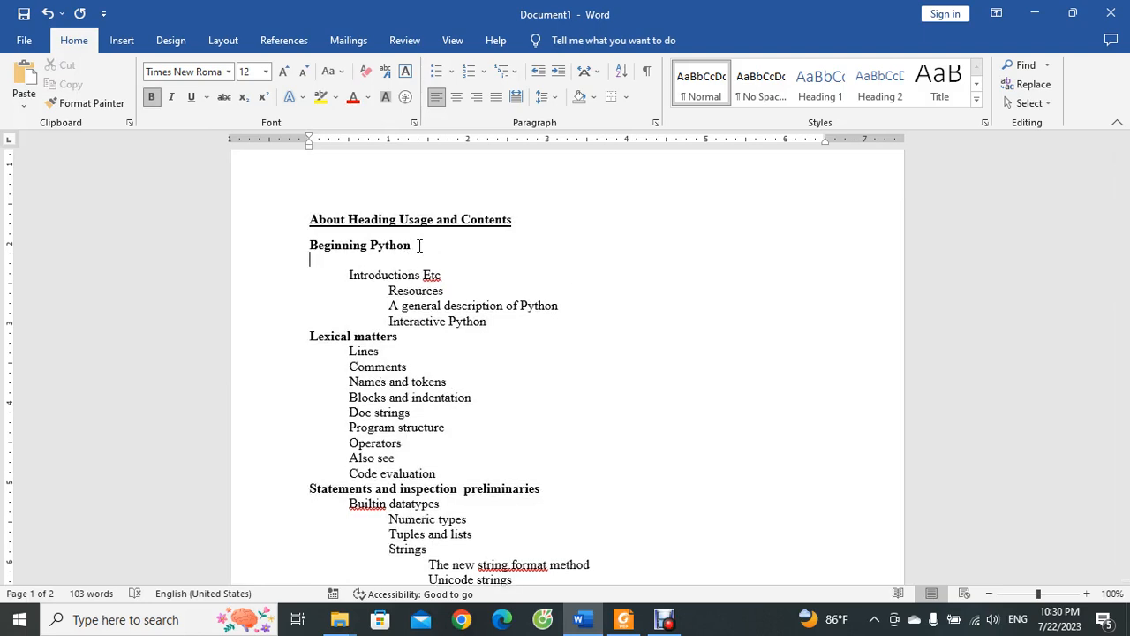
text(fhl;lkoplk'kl')
key(BackSpace)
key(BackSpace)
key(BackSpace)
key(BackSpace)
key(BackSpace)
key(BackSpace)
key(BackSpace)
key(BackSpace)
key(BackSpace)
key(BackSpace)
key(BackSpace)
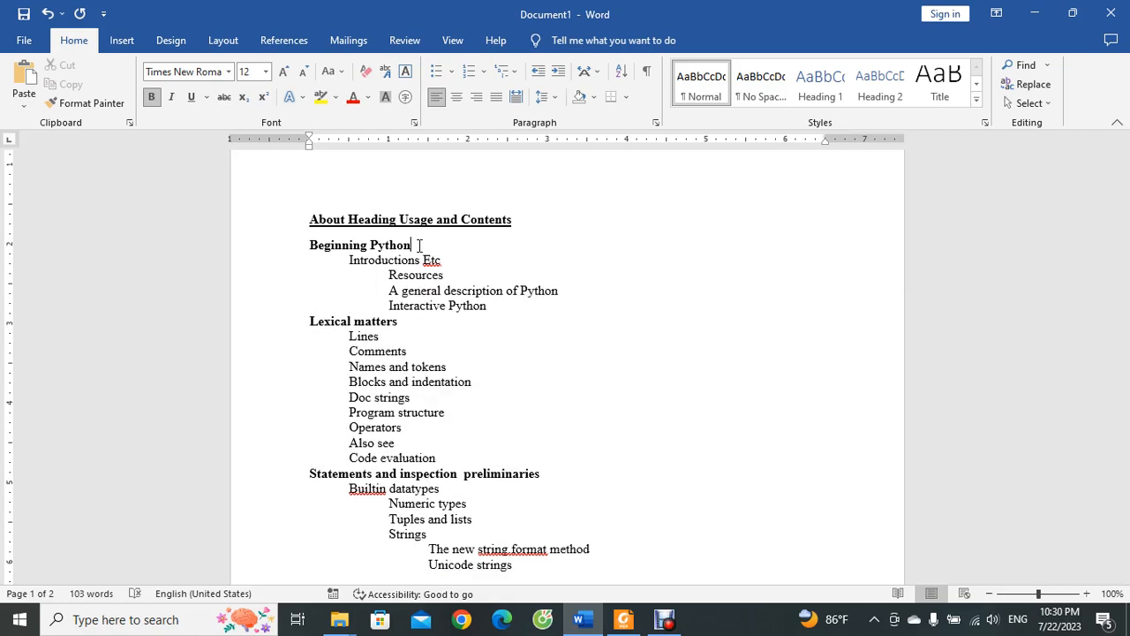
Compare the unindented list starting with Beginning Python on page 2 with the indented outline on page 1
scroll(421, 344, down, 12)
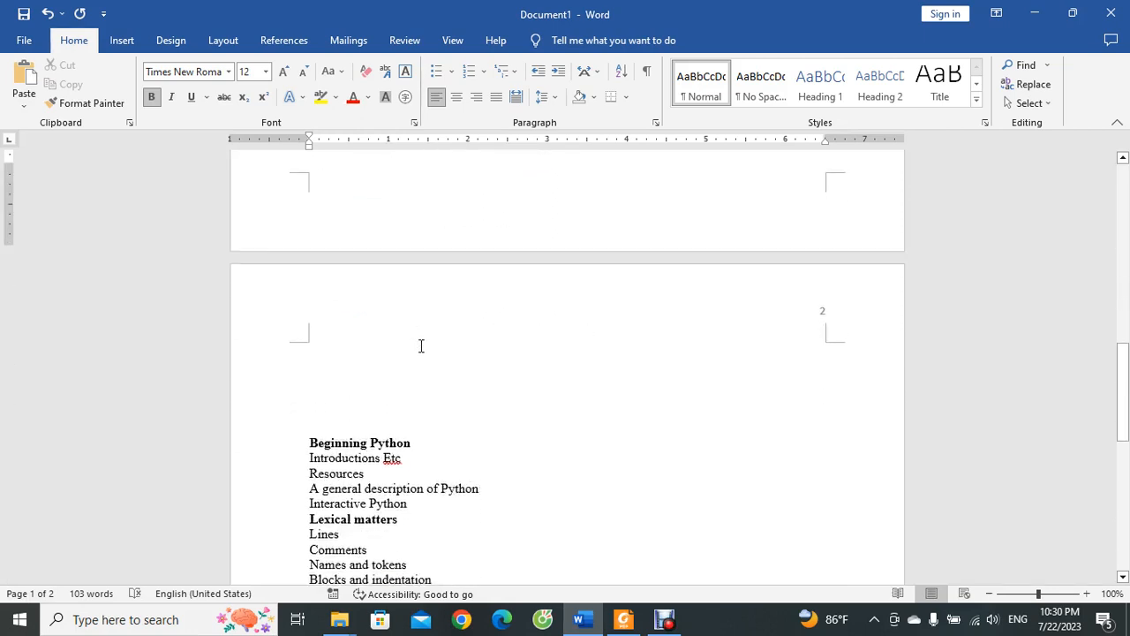
scroll(421, 346, down, 1)
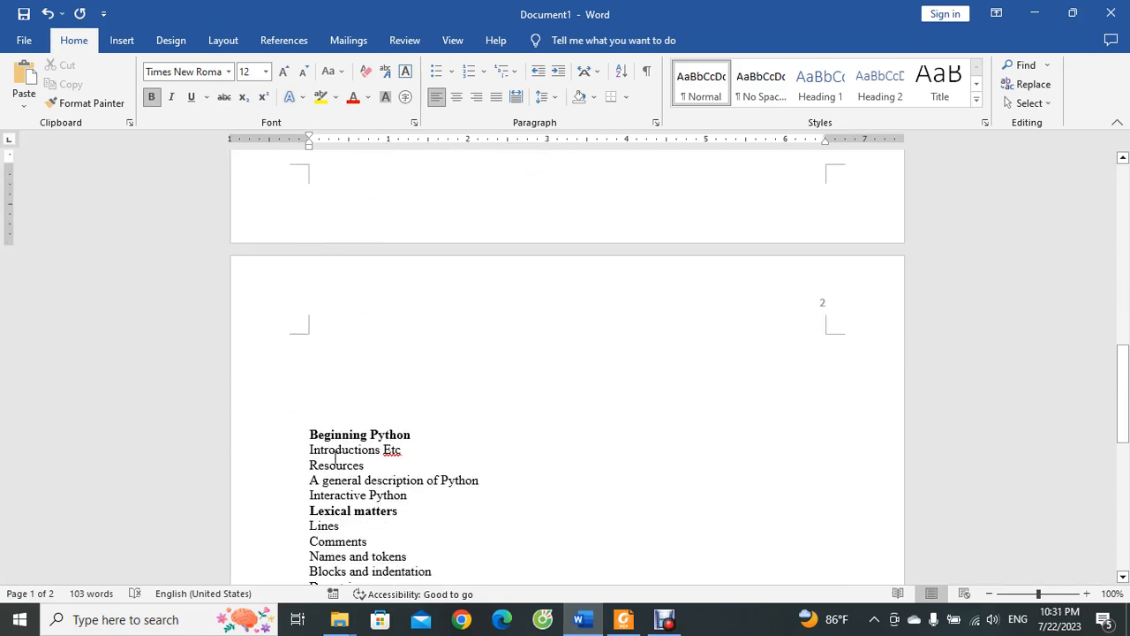
scroll(459, 411, down, 8)
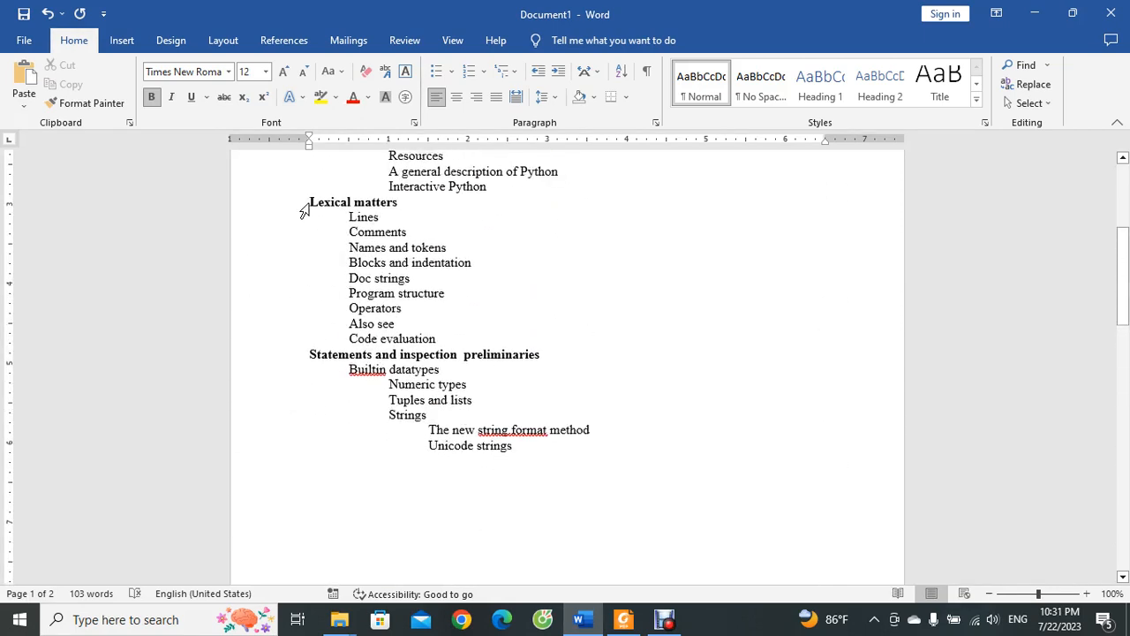
scroll(492, 383, down, 5)
scroll(504, 381, up, 5)
scroll(489, 376, down, 6)
scroll(489, 396, down, 5)
scroll(404, 418, down, 4)
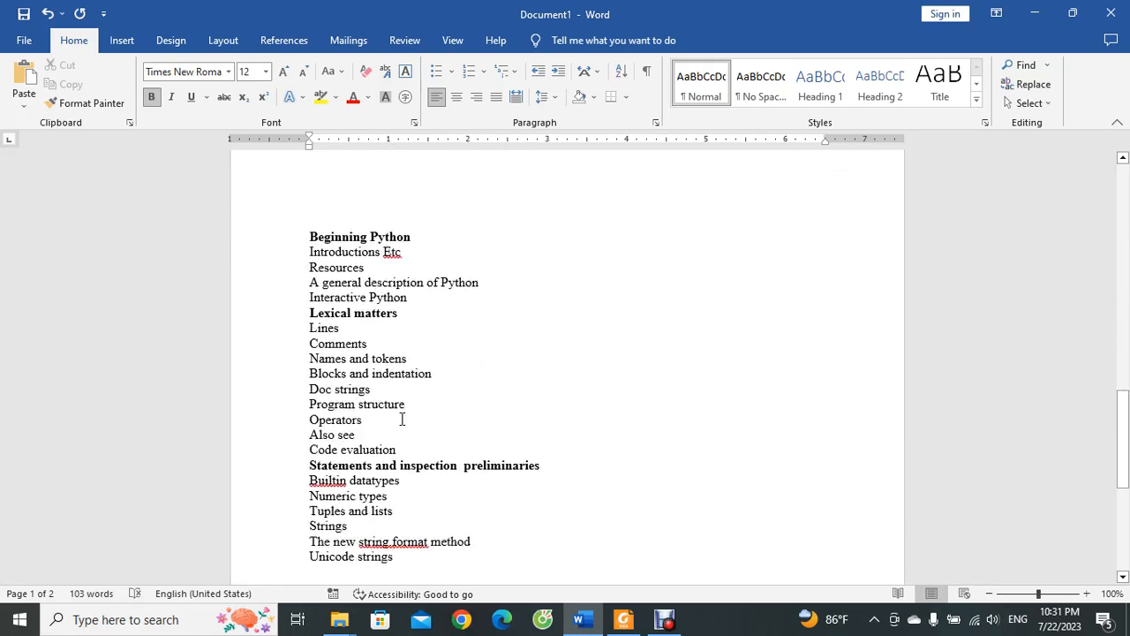
drag(429, 235, 309, 235)
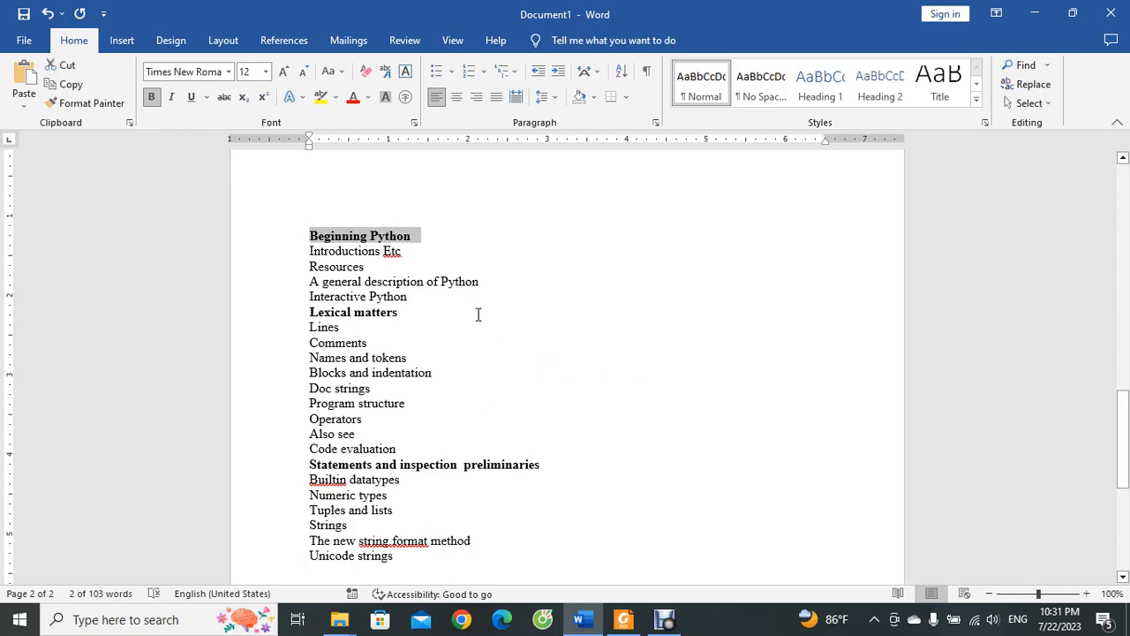
click(399, 265)
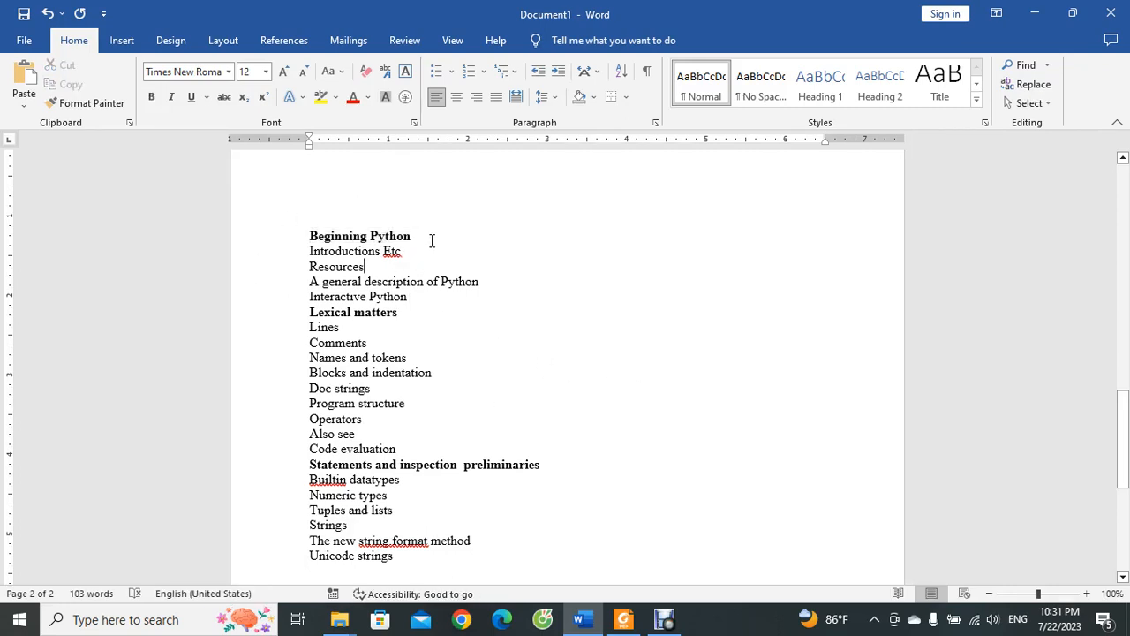
Apply the Heading 1 style to the Beginning Python line on page 2
drag(429, 229, 288, 221)
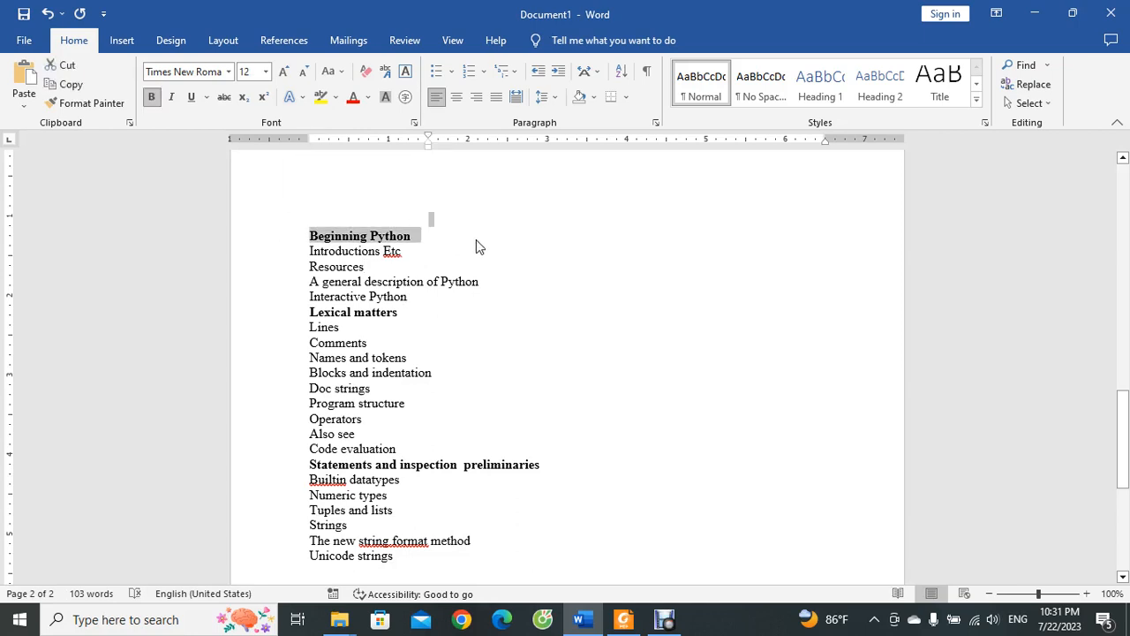
scroll(480, 325, up, 14)
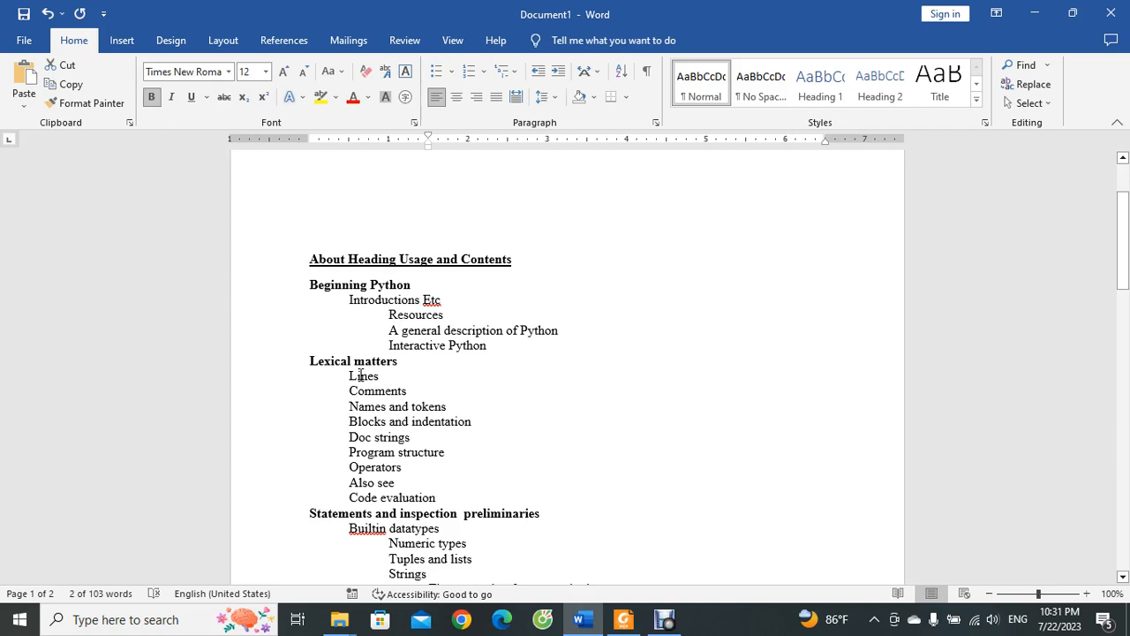
scroll(361, 375, down, 2)
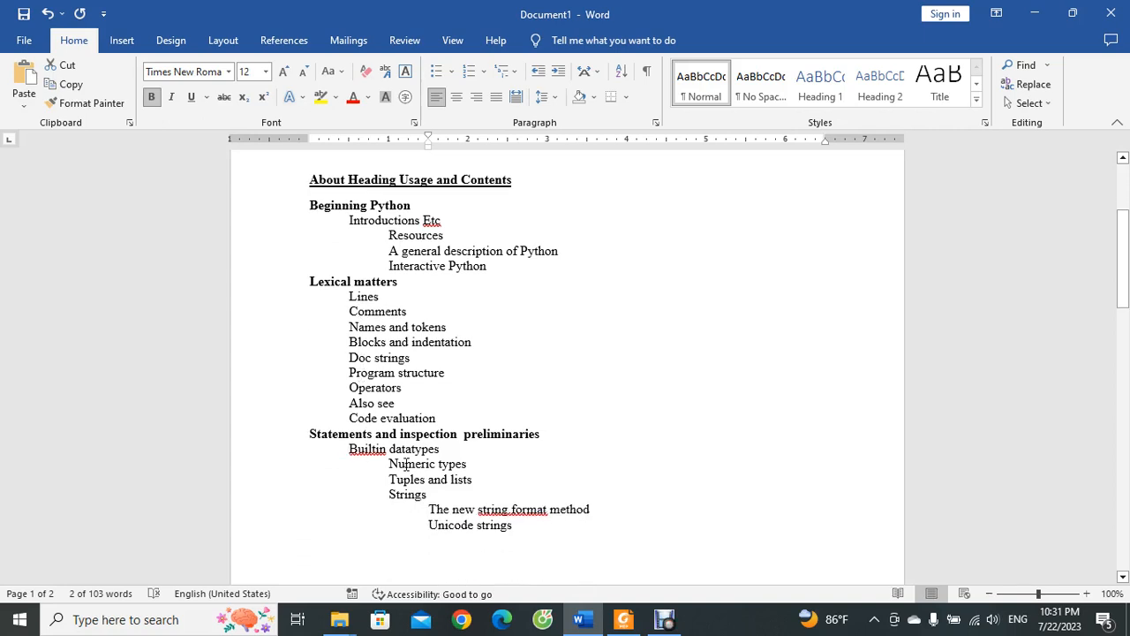
scroll(482, 511, down, 10)
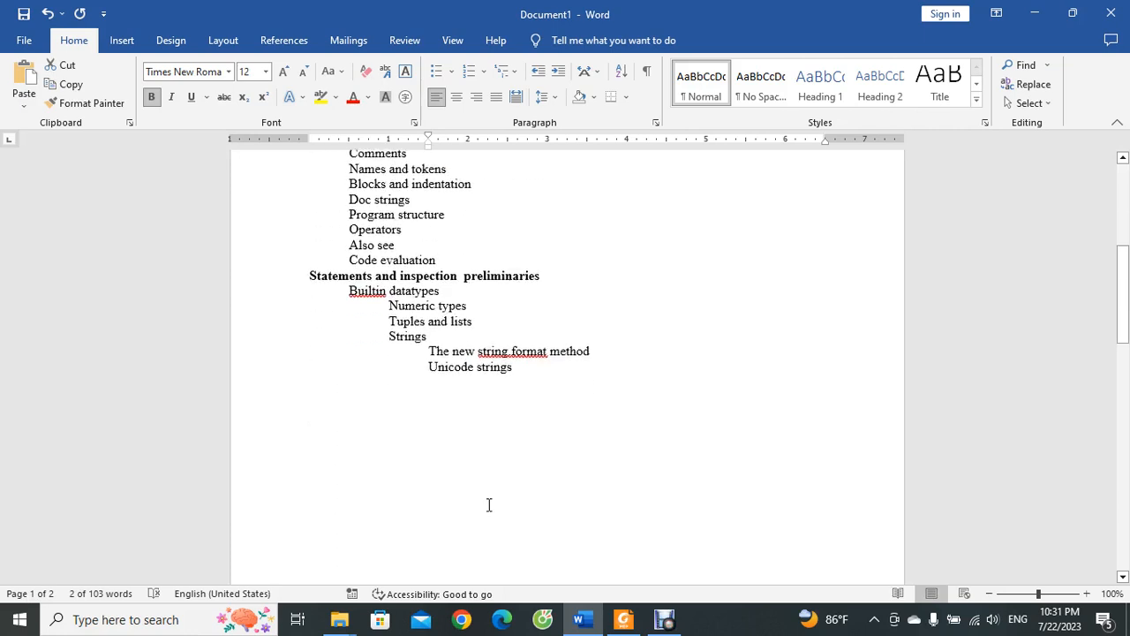
drag(431, 395, 315, 393)
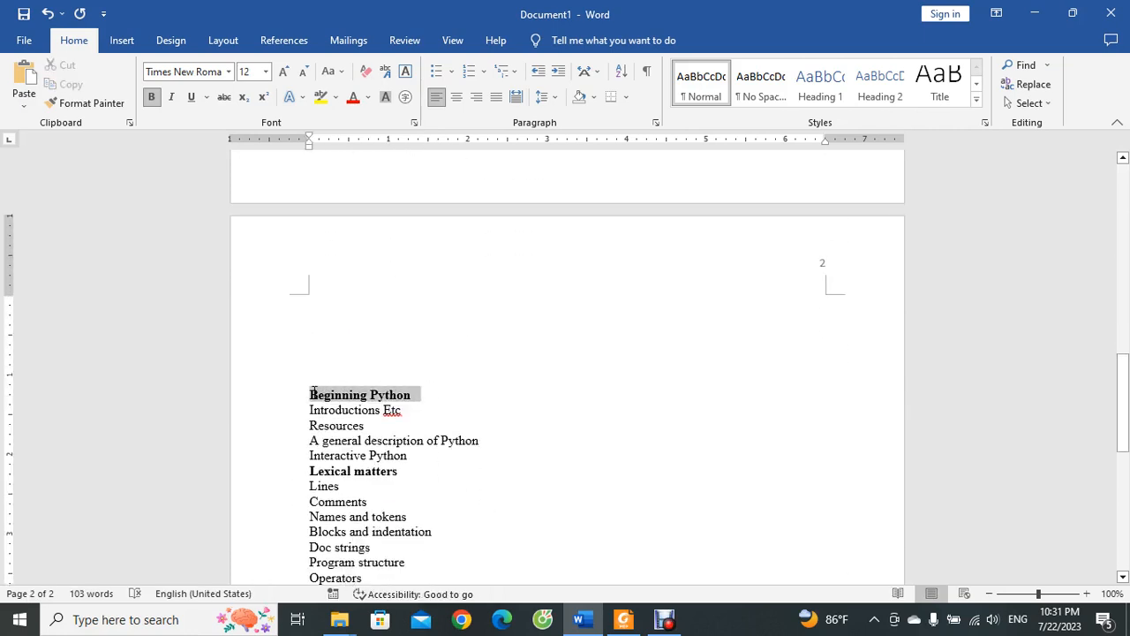
click(805, 99)
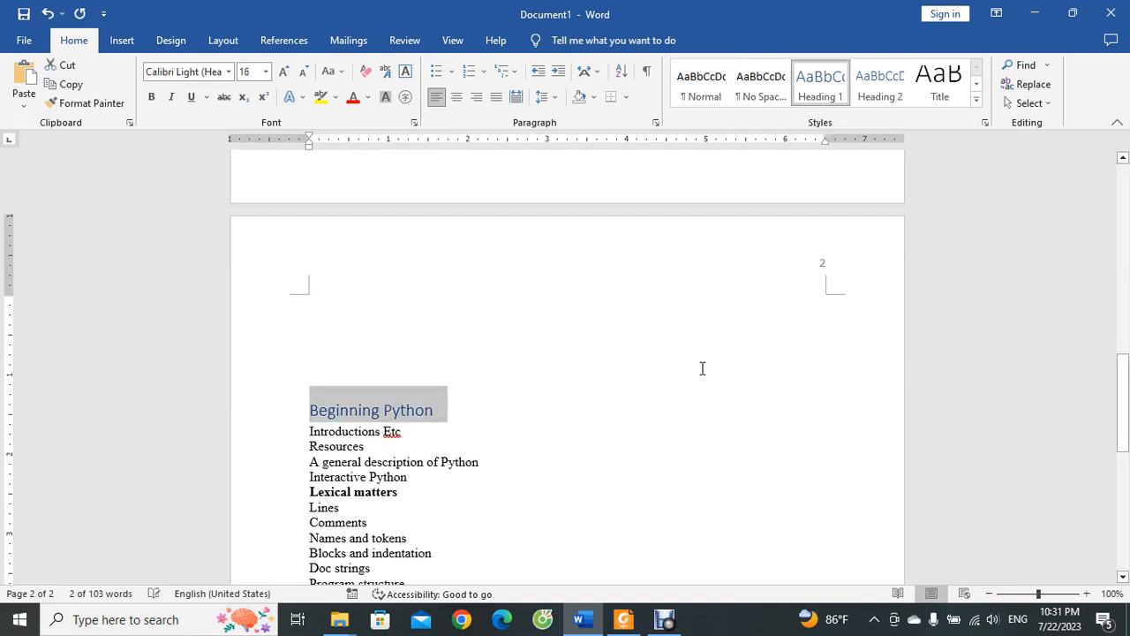
Apply Heading 2 to Introductions Etc and Heading 3 to the three lines from Resources through Interactive Python on page 2
scroll(698, 371, down, 3)
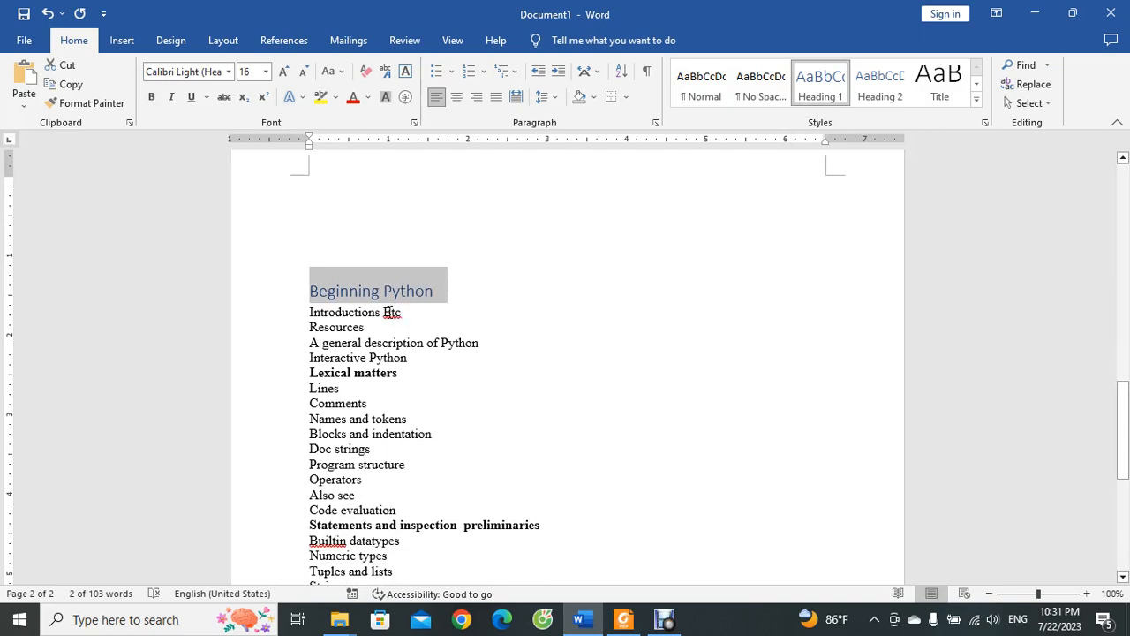
drag(386, 312, 311, 312)
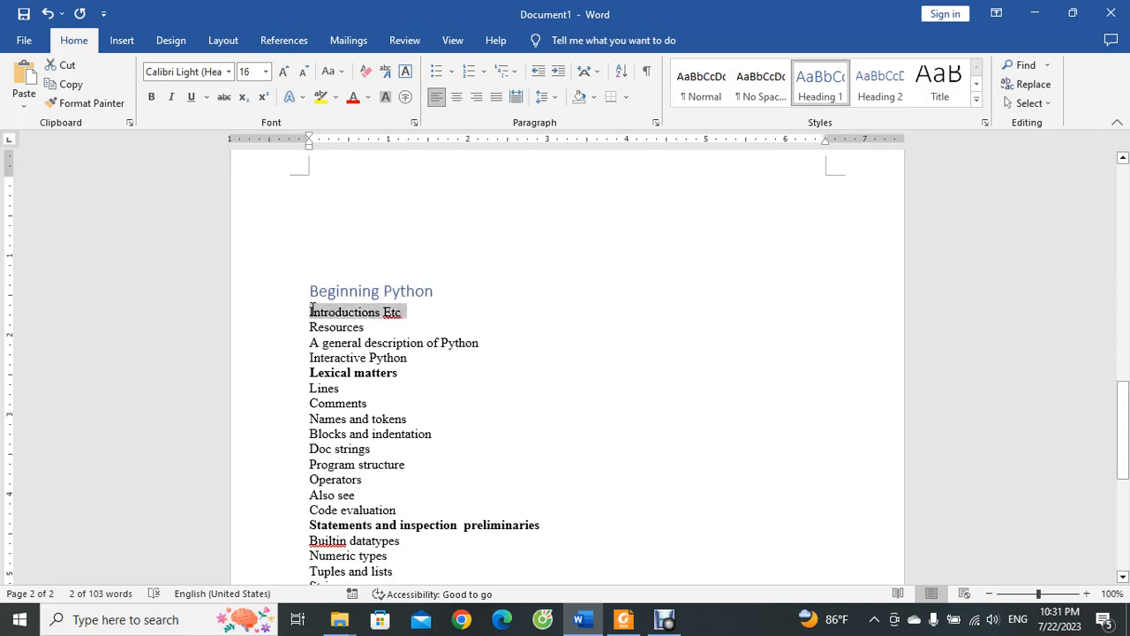
click(884, 88)
click(438, 294)
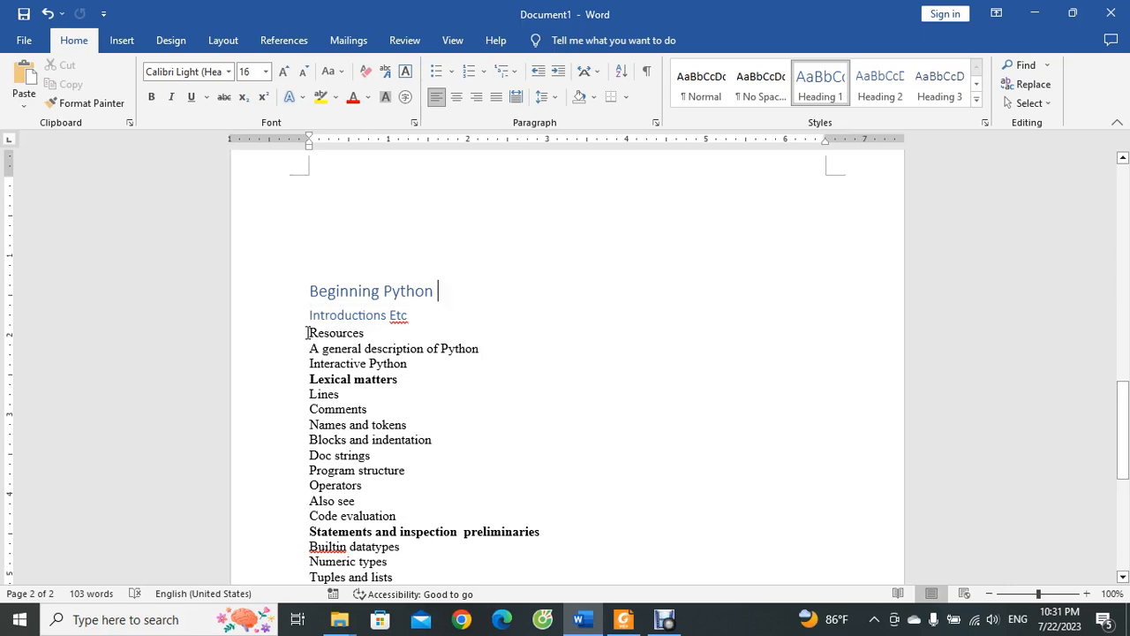
drag(308, 333, 424, 359)
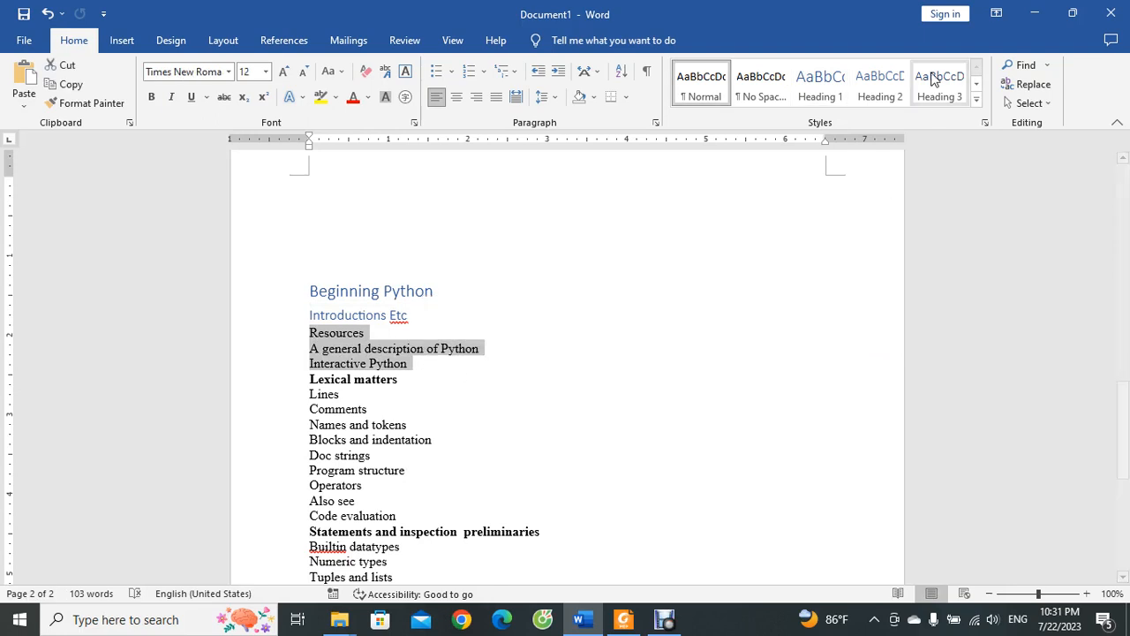
click(934, 90)
Apply Heading 1 to Lexical matters and Heading 2 to its entries from Lines through Code evaluation on page 2
scroll(412, 345, down, 2)
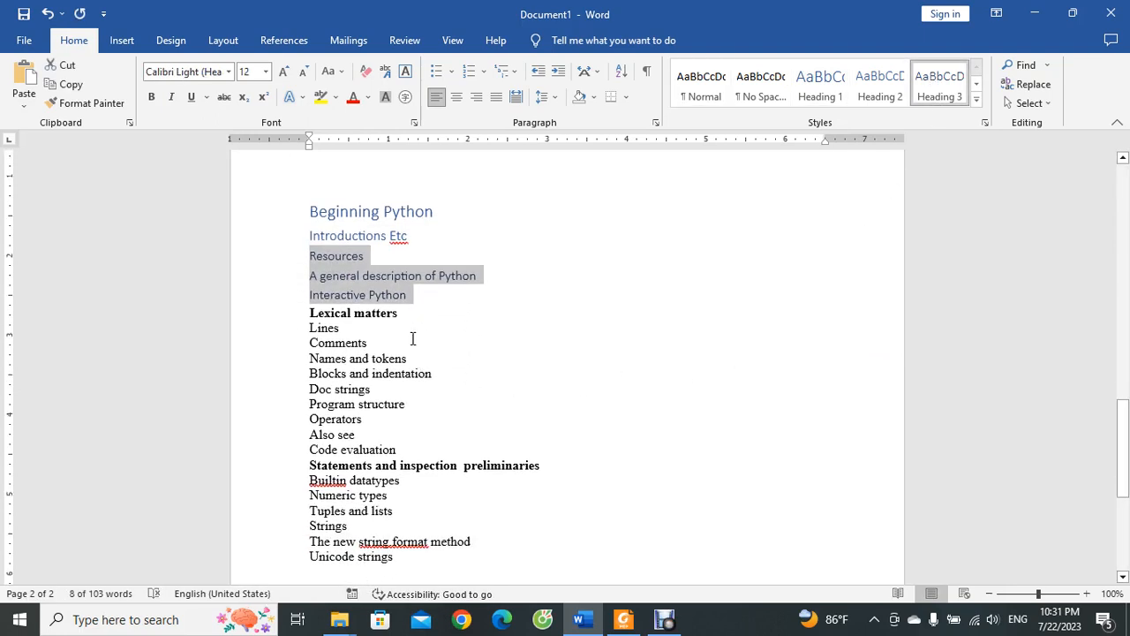
drag(422, 315, 311, 315)
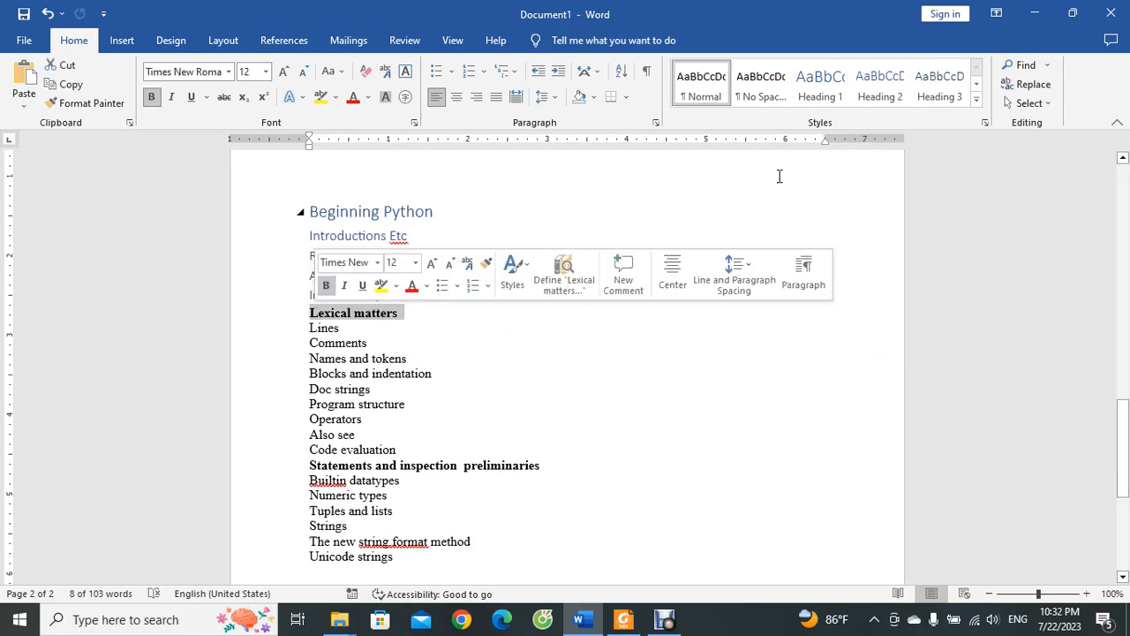
click(814, 100)
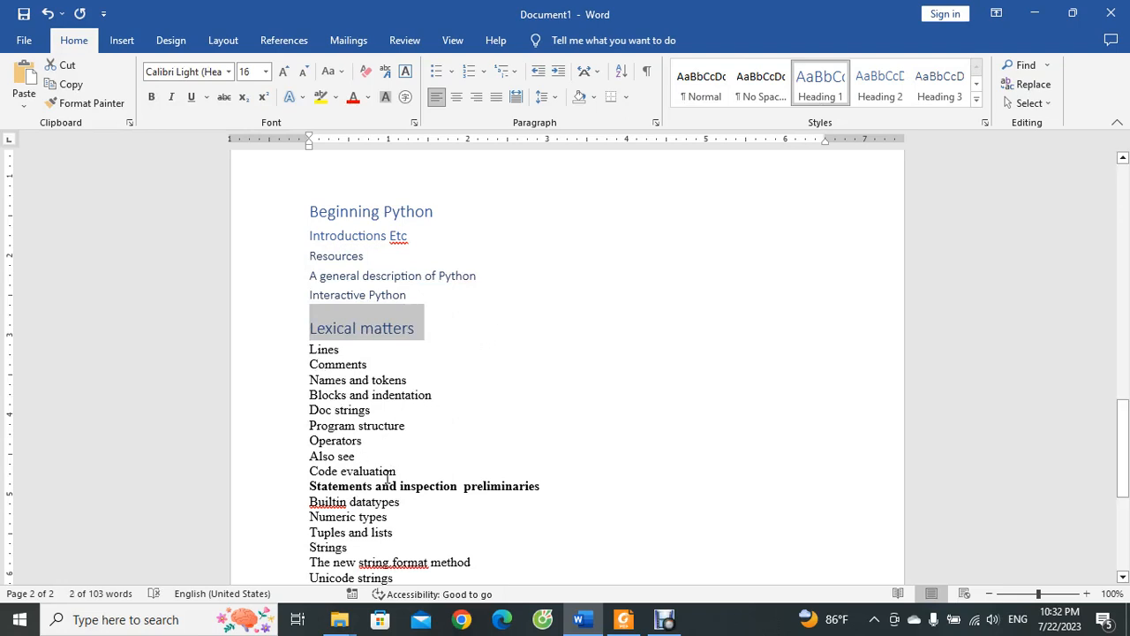
click(395, 471)
drag(396, 471, 317, 357)
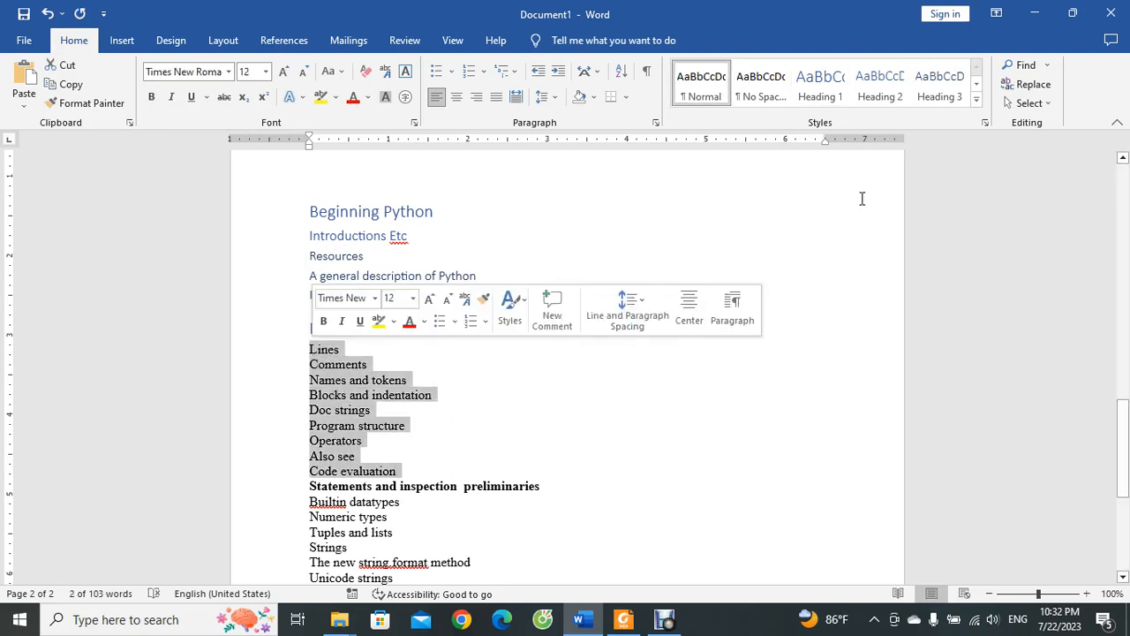
click(879, 83)
Apply Heading 1 to Statements and inspection preliminaries and Heading 2 to Builtin datatypes on page 2
scroll(621, 371, down, 2)
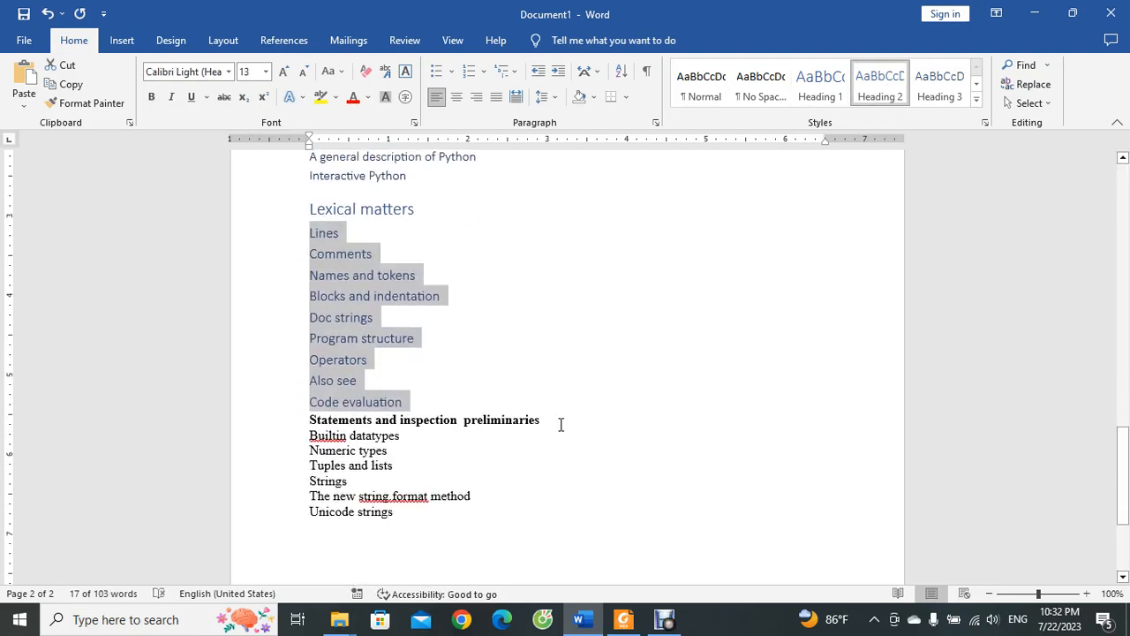
drag(561, 421, 309, 420)
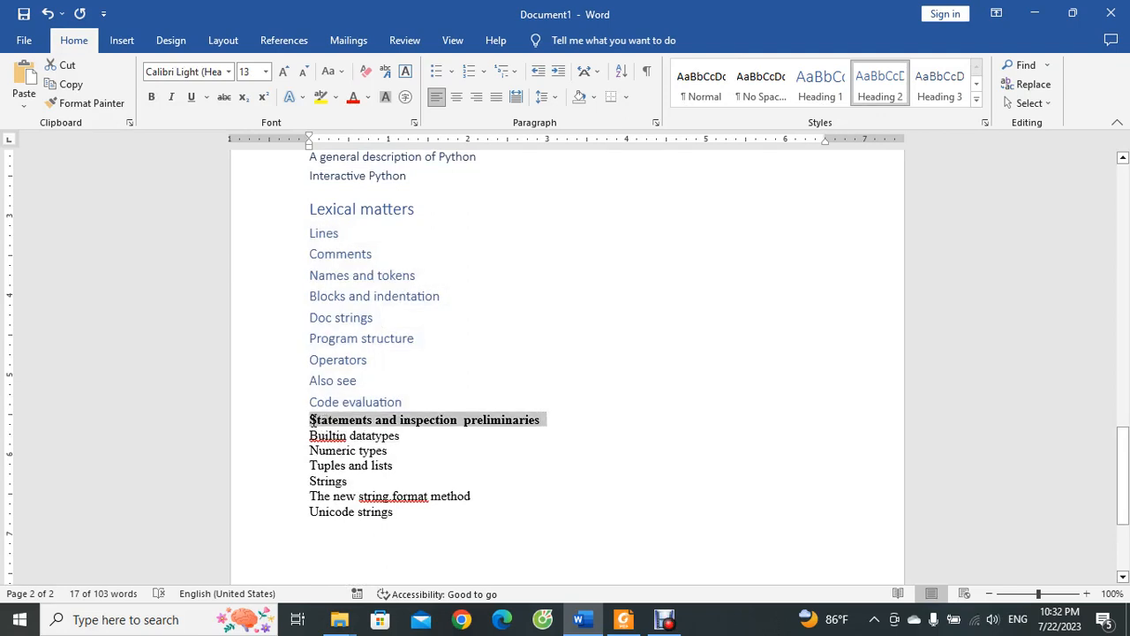
click(820, 84)
scroll(630, 337, down, 2)
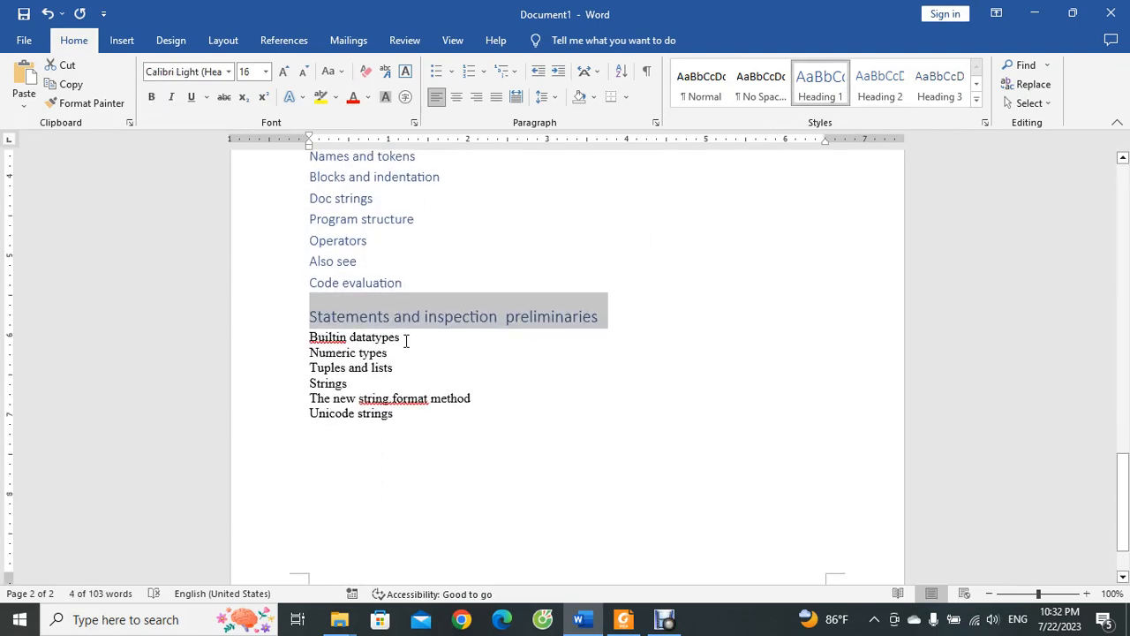
drag(406, 340, 285, 335)
click(880, 84)
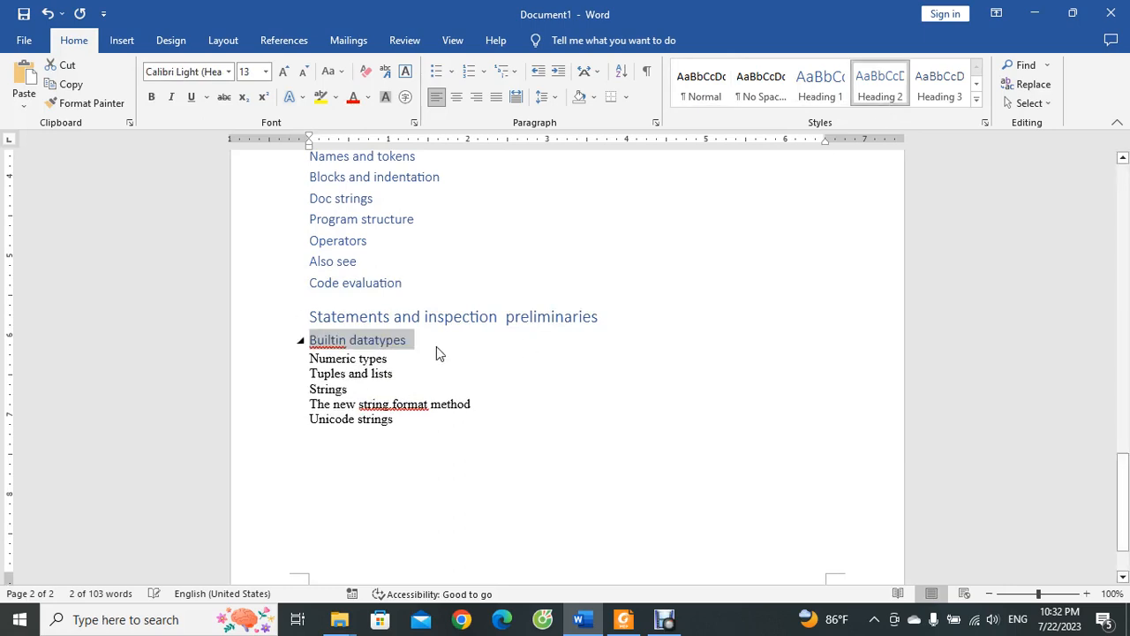
Apply Heading 3 to Numeric types, Tuples and lists and Strings, and Heading 4 to The new string.format method and Unicode strings
drag(344, 364, 393, 434)
click(940, 84)
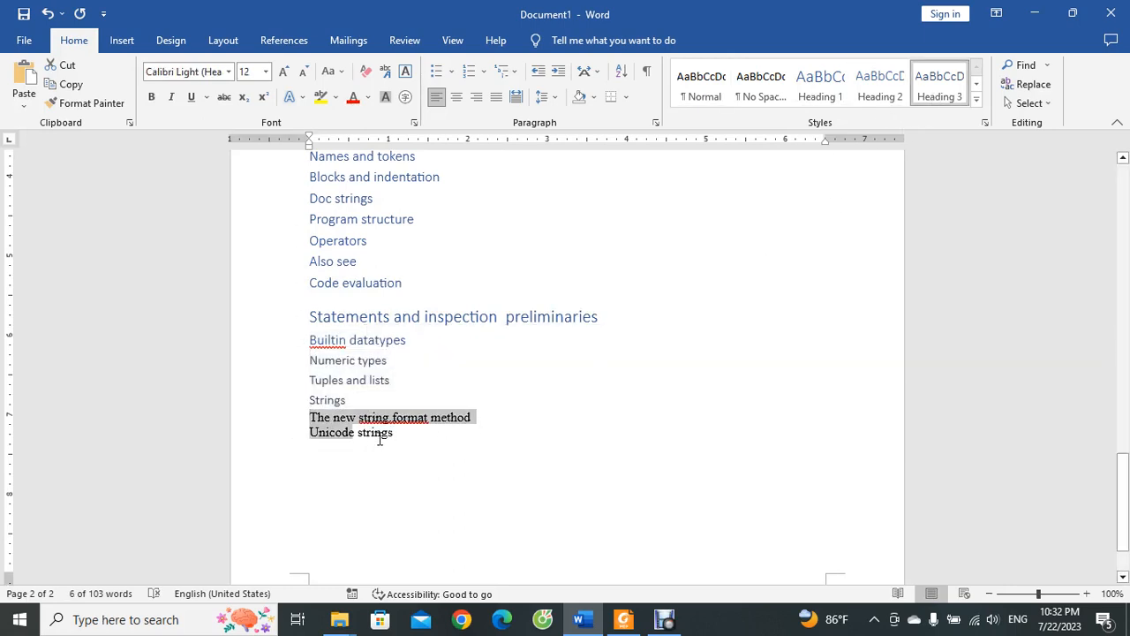
click(976, 102)
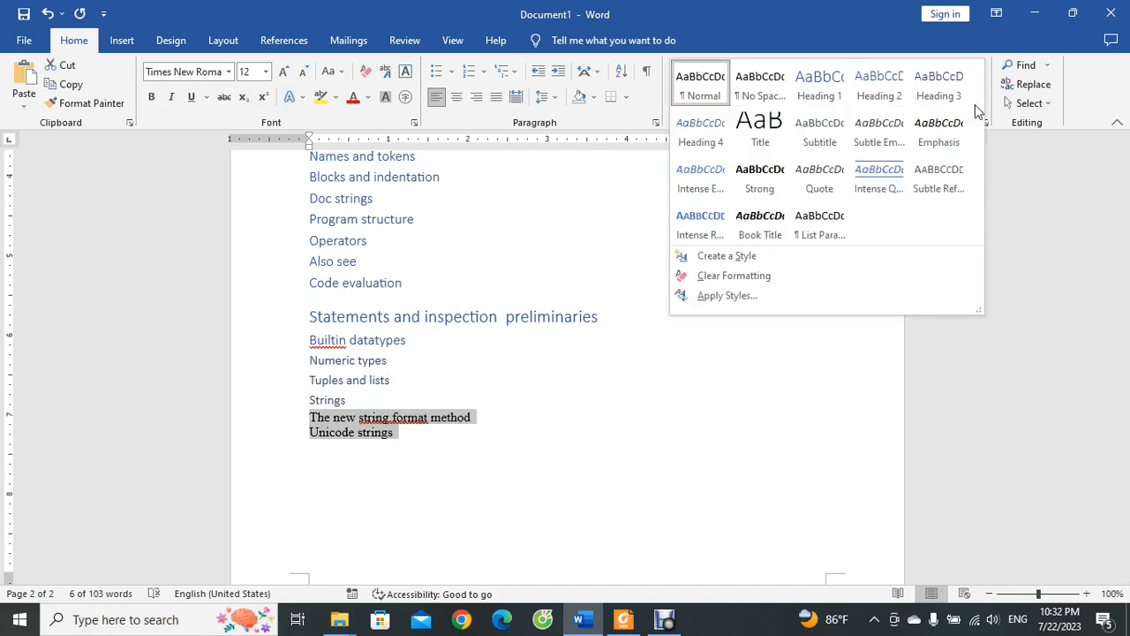
click(712, 146)
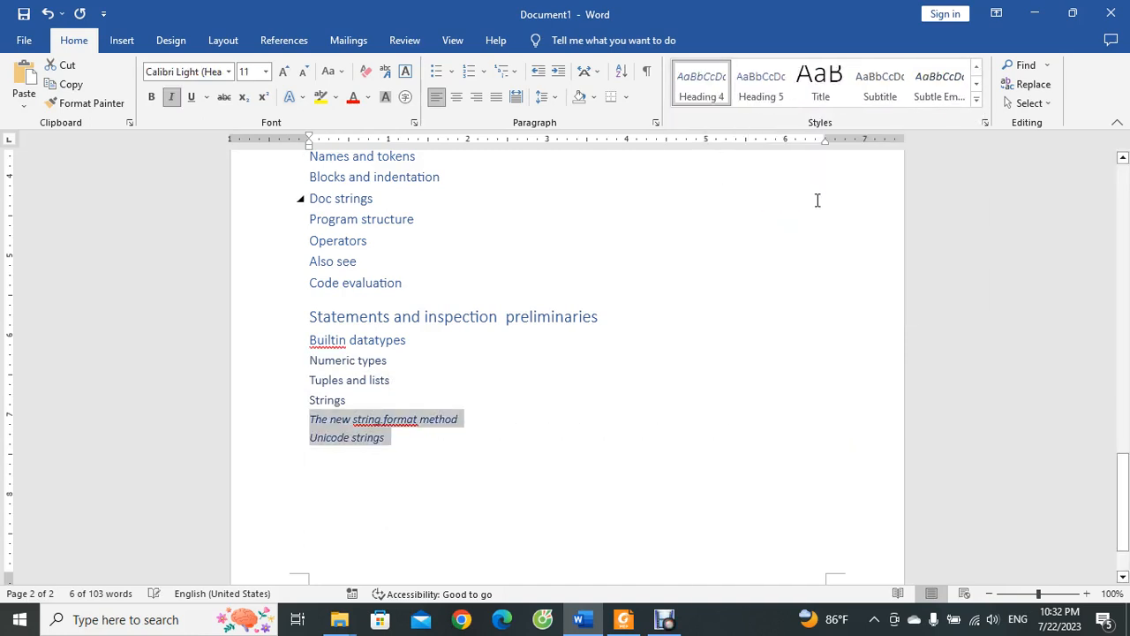
click(426, 502)
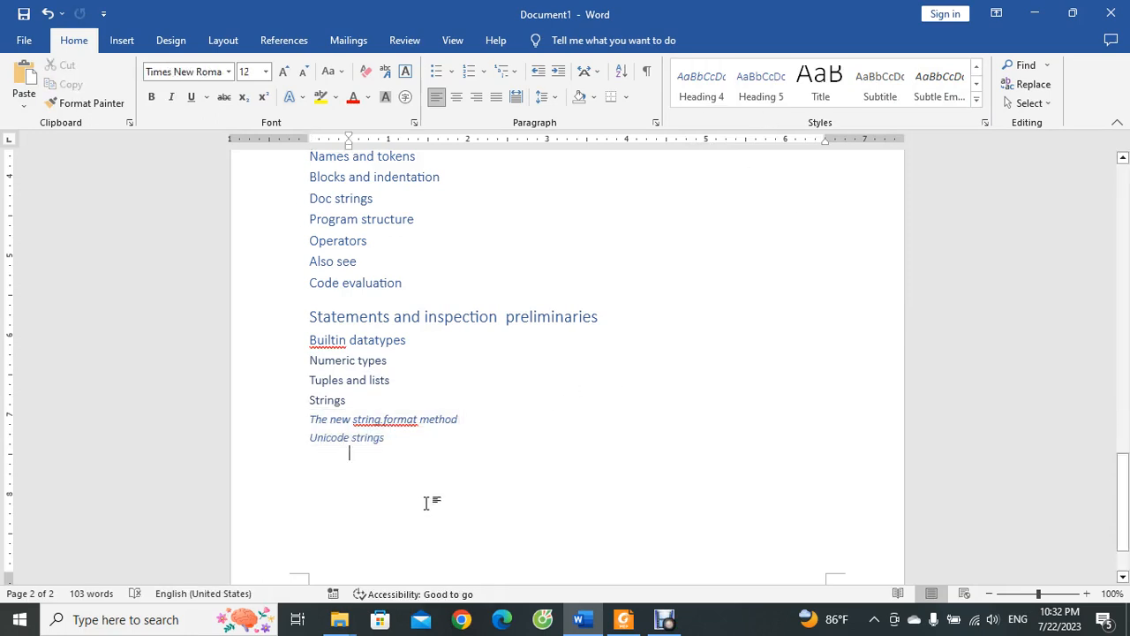
Number the whole page 2 heading list with the multilevel format 1 Heading 1, 1.1 Heading 2, 1.1.1 Heading 3
scroll(432, 494, up, 3)
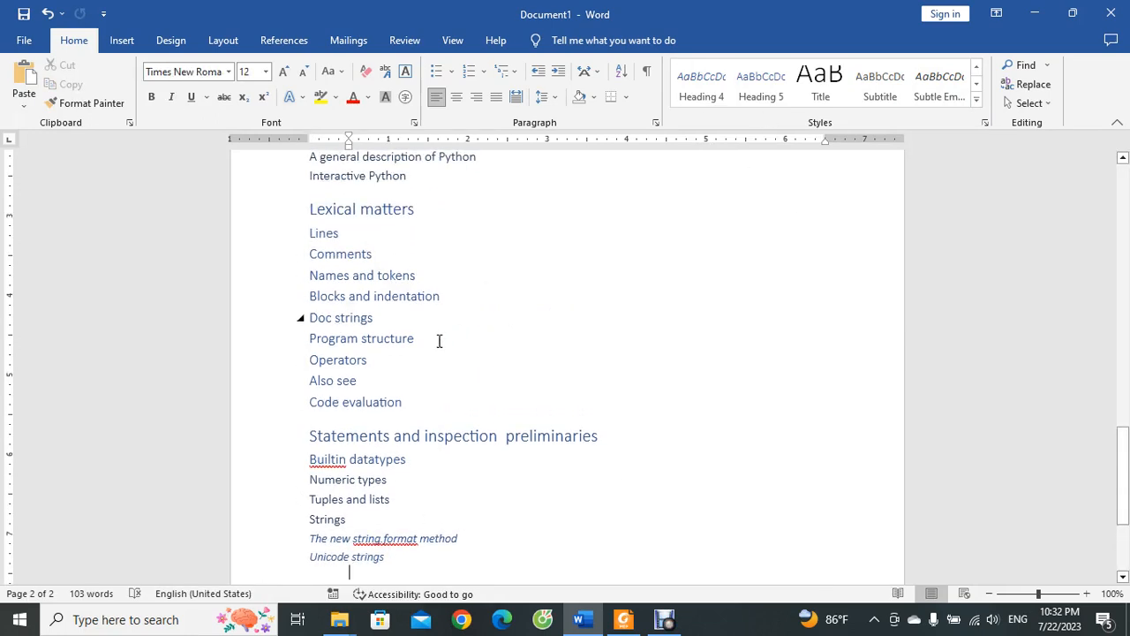
scroll(439, 341, down, 3)
drag(386, 472, 317, 260)
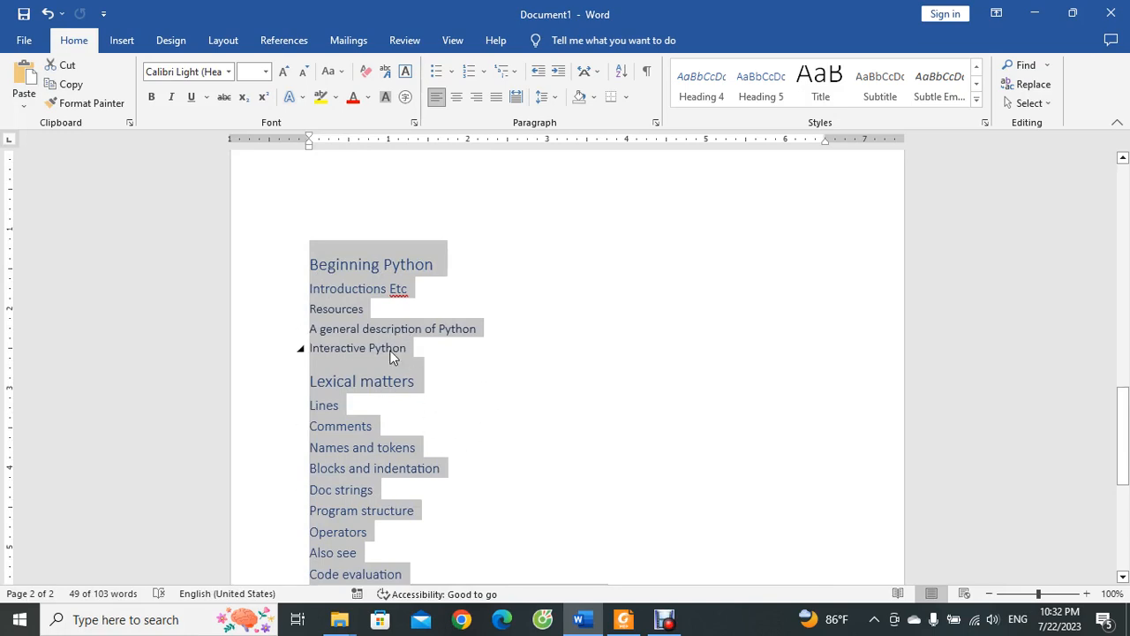
scroll(397, 347, down, 4)
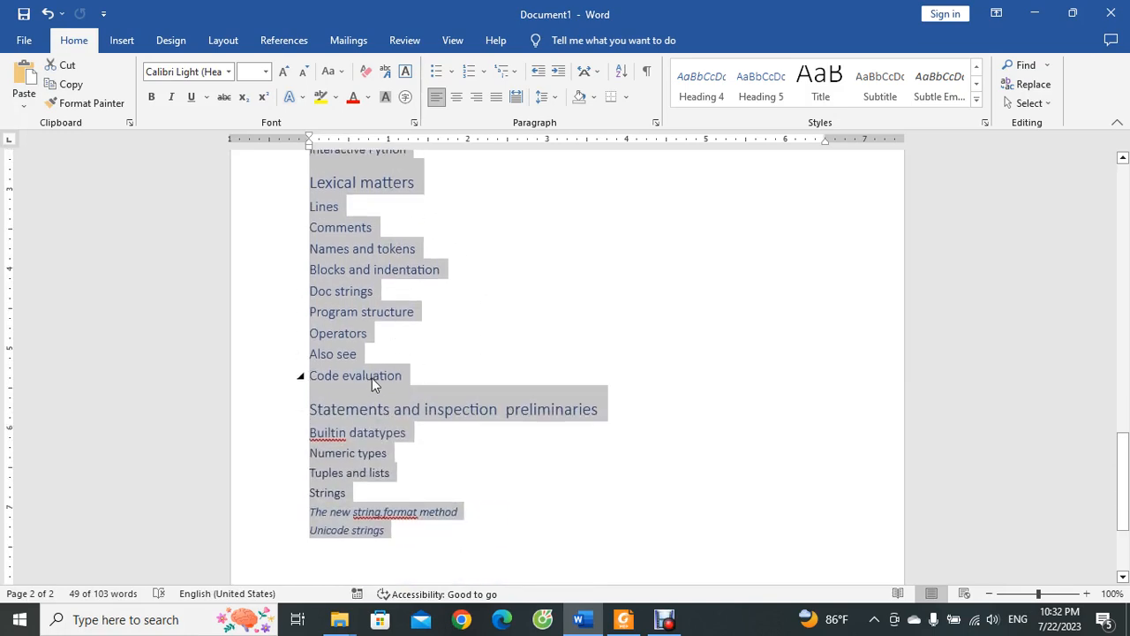
scroll(325, 371, up, 3)
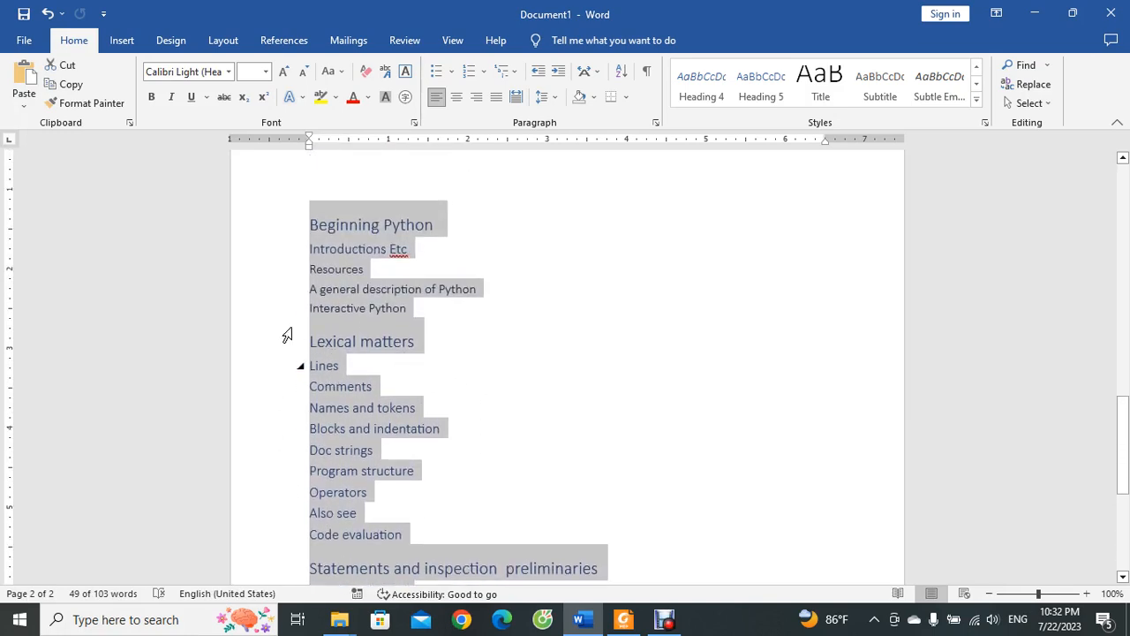
click(517, 70)
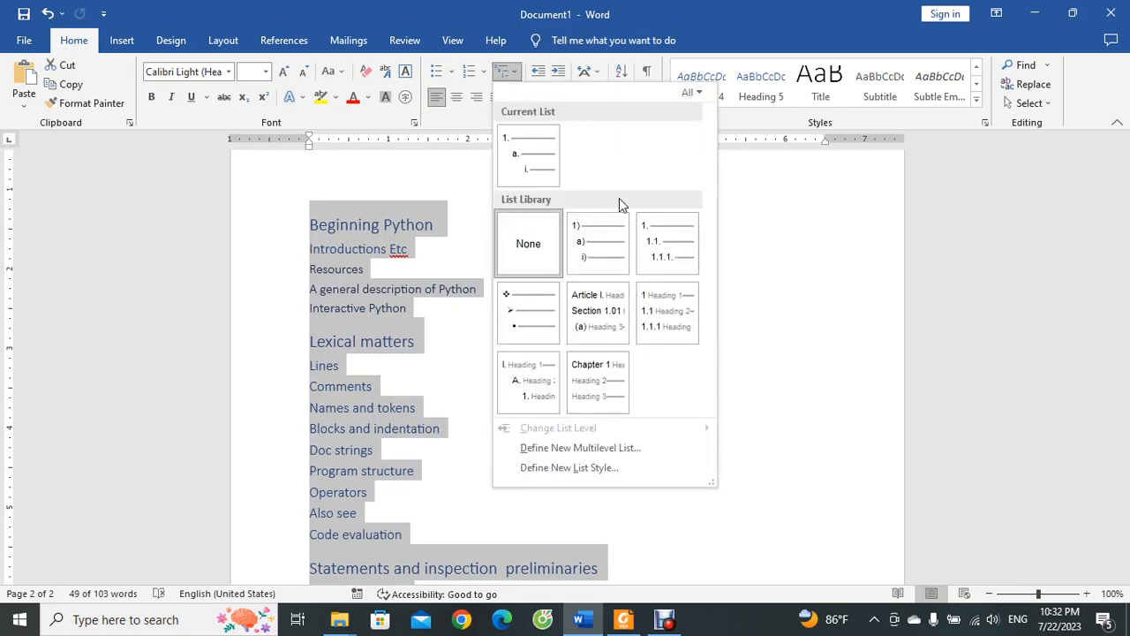
click(660, 316)
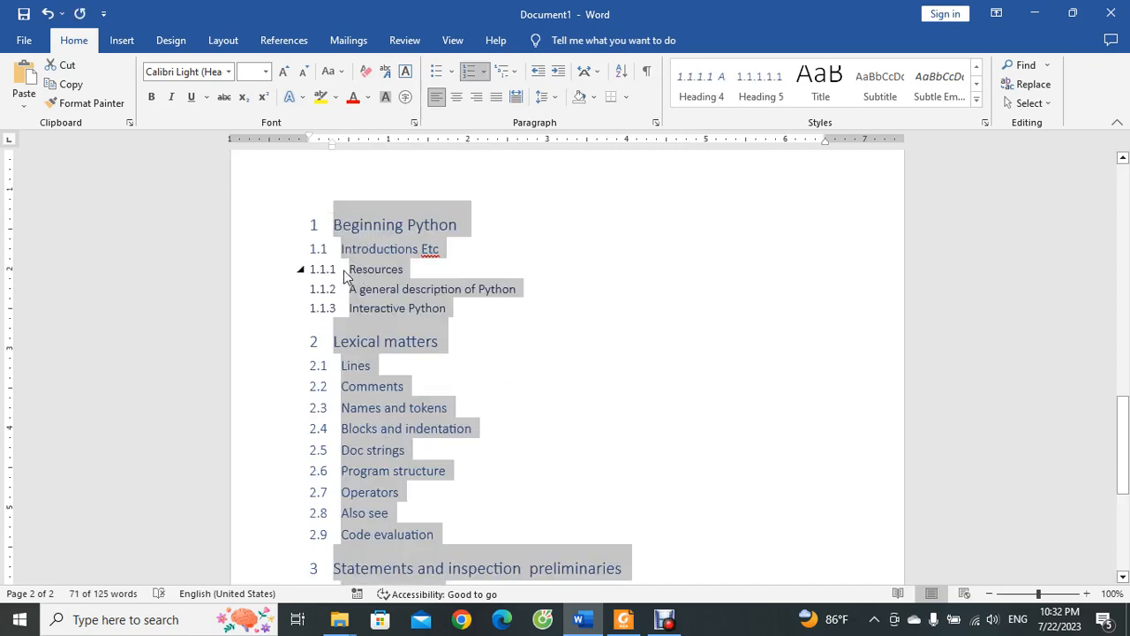
Define a new multilevel list for the page 2 headings and enter Chapter 1 as the level 1 number format
scroll(346, 277, down, 5)
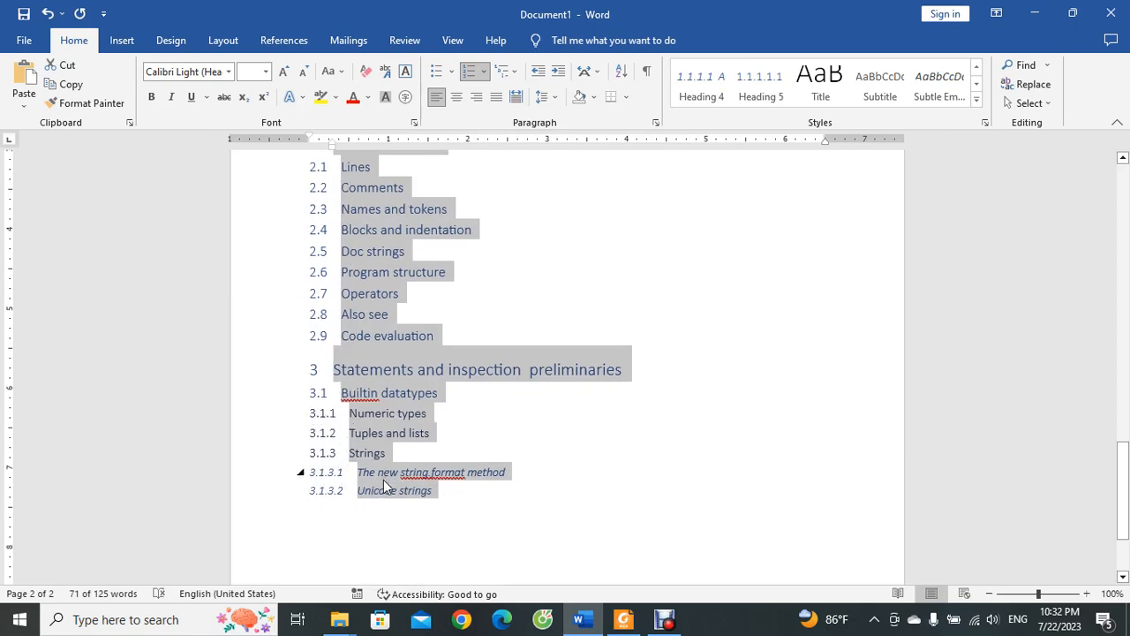
scroll(393, 456, up, 5)
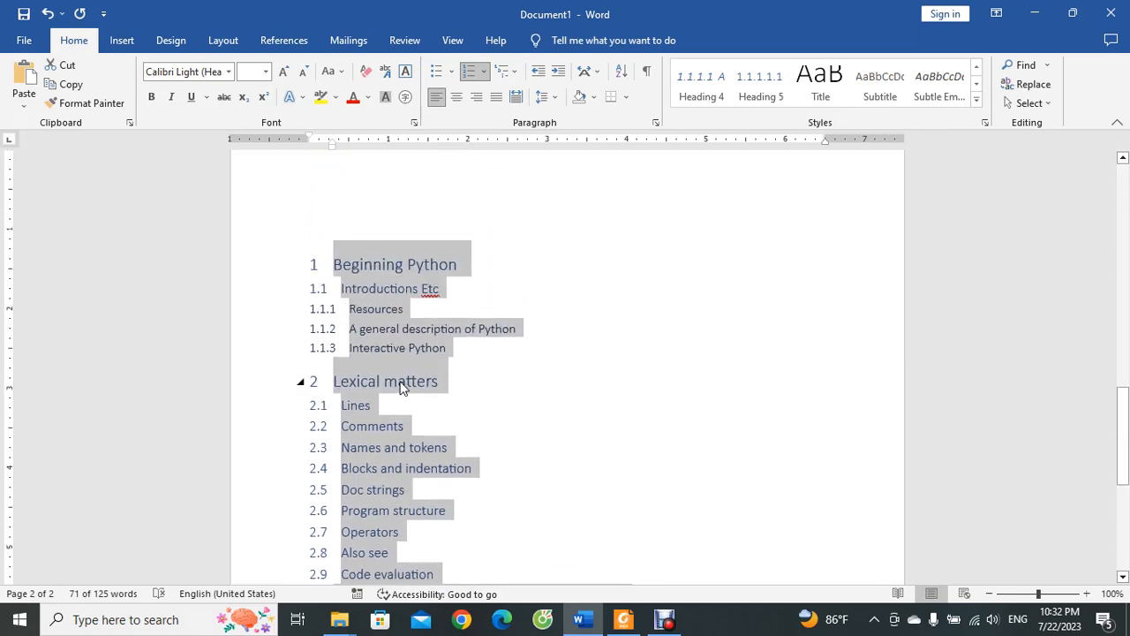
click(515, 72)
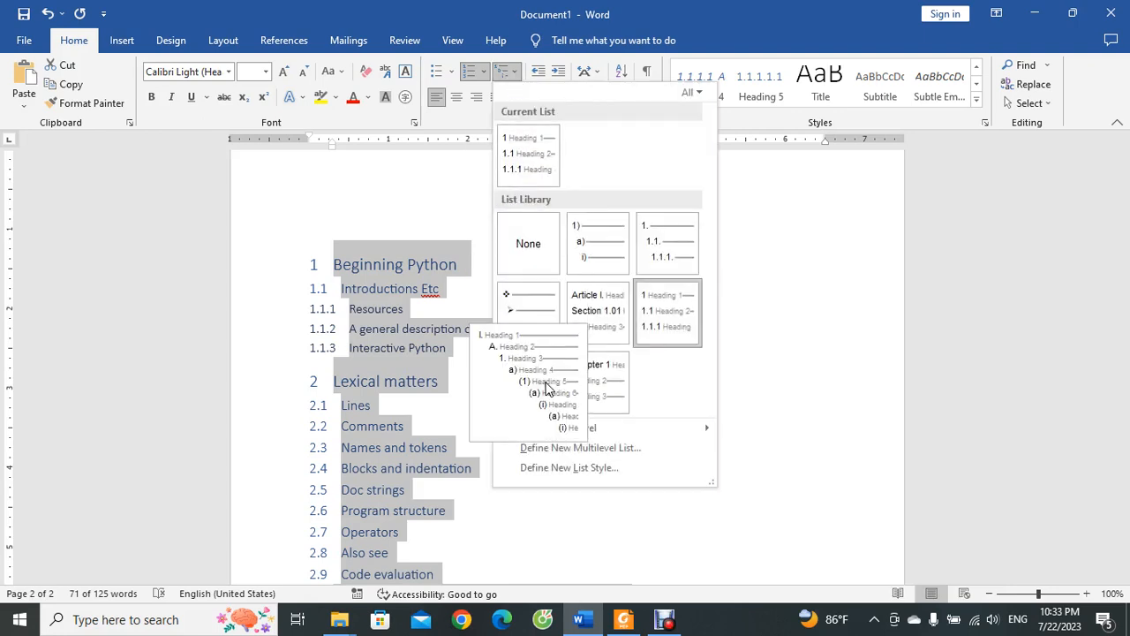
click(554, 447)
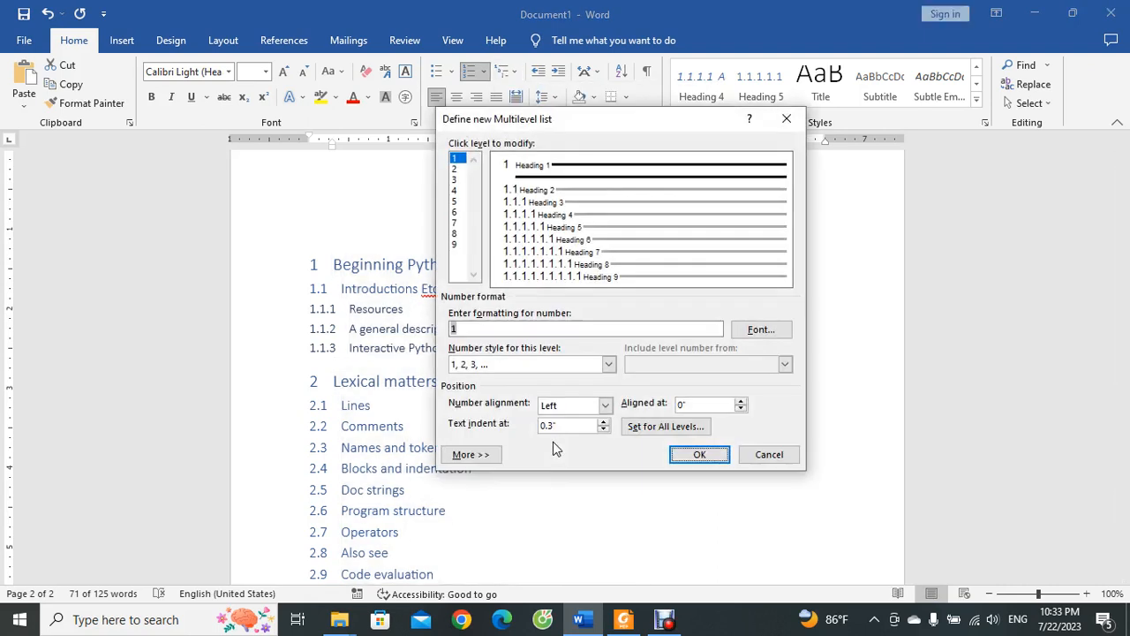
click(462, 331)
key(BackSpace)
text(Ch)
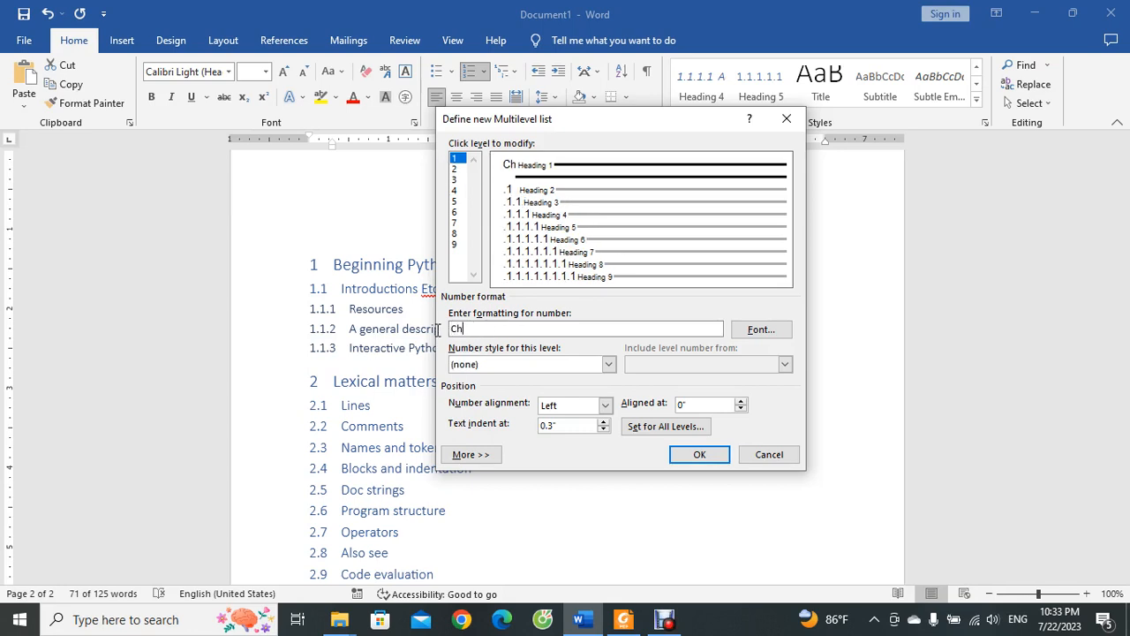
text(apter 1)
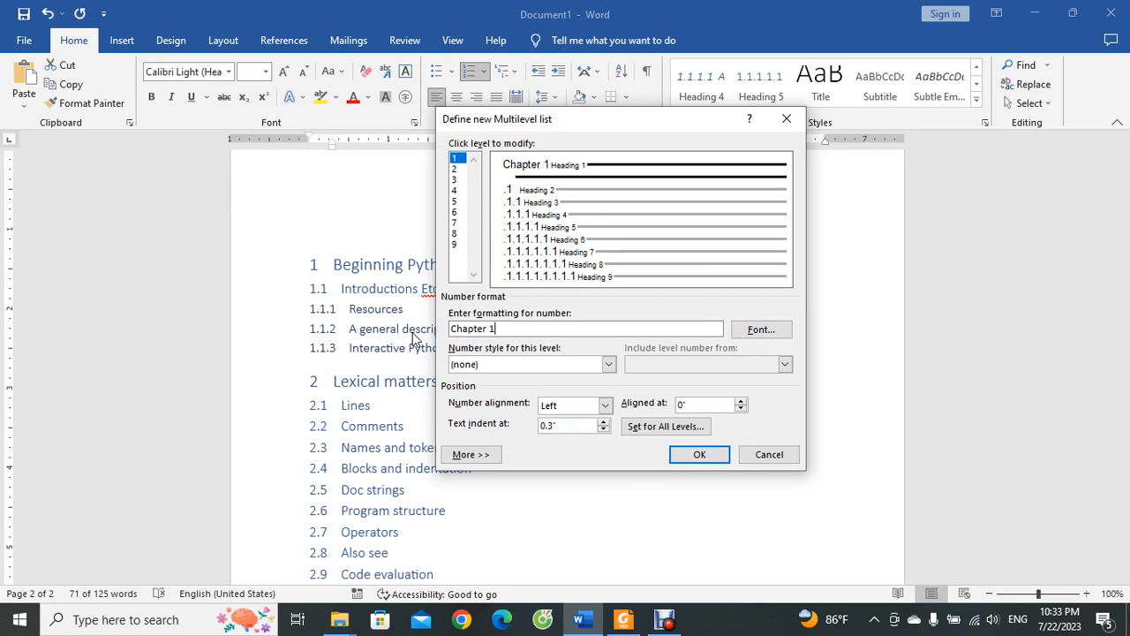
click(609, 365)
click(594, 398)
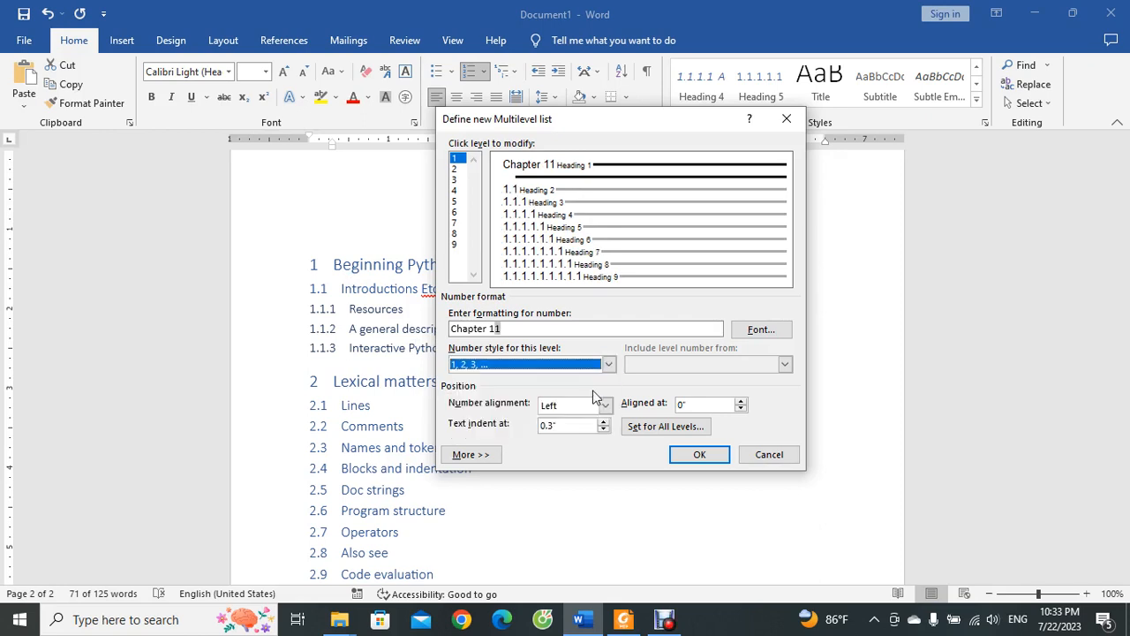
click(516, 332)
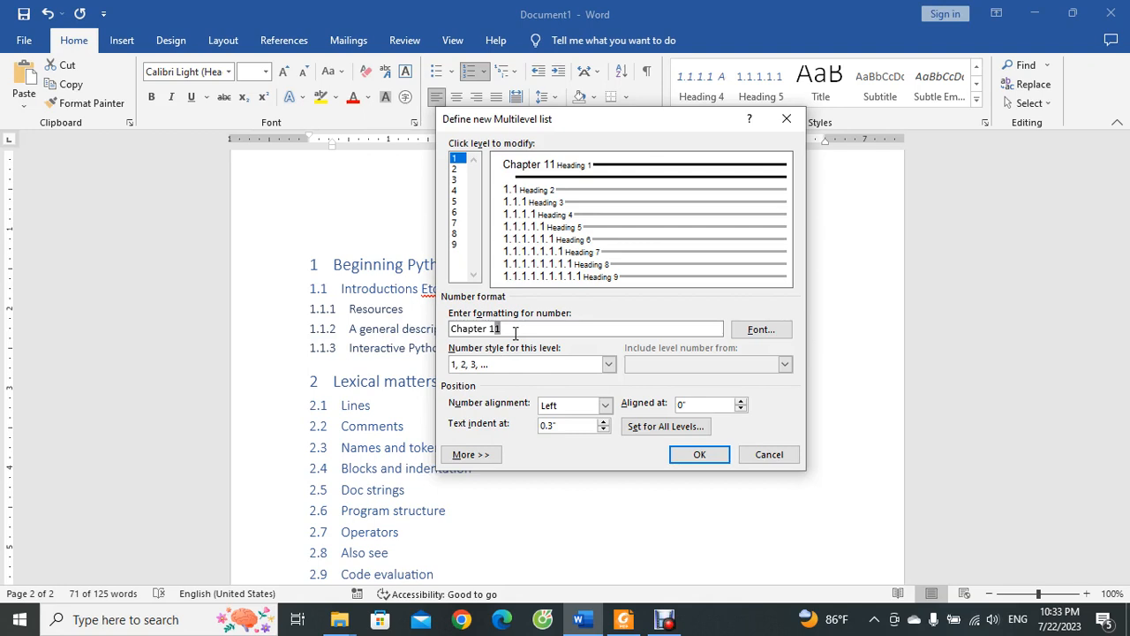
key(BackSpace)
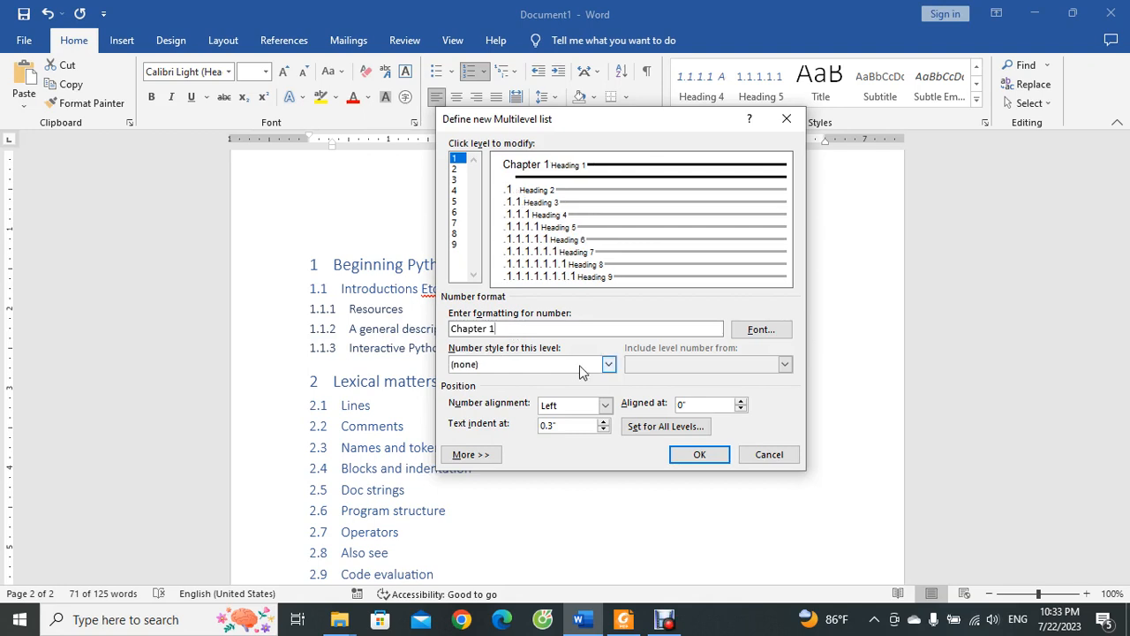
Set the level 1 number style to 1, 2, 3, …, remove the extra 1 from the format, and apply the list
click(608, 365)
click(579, 390)
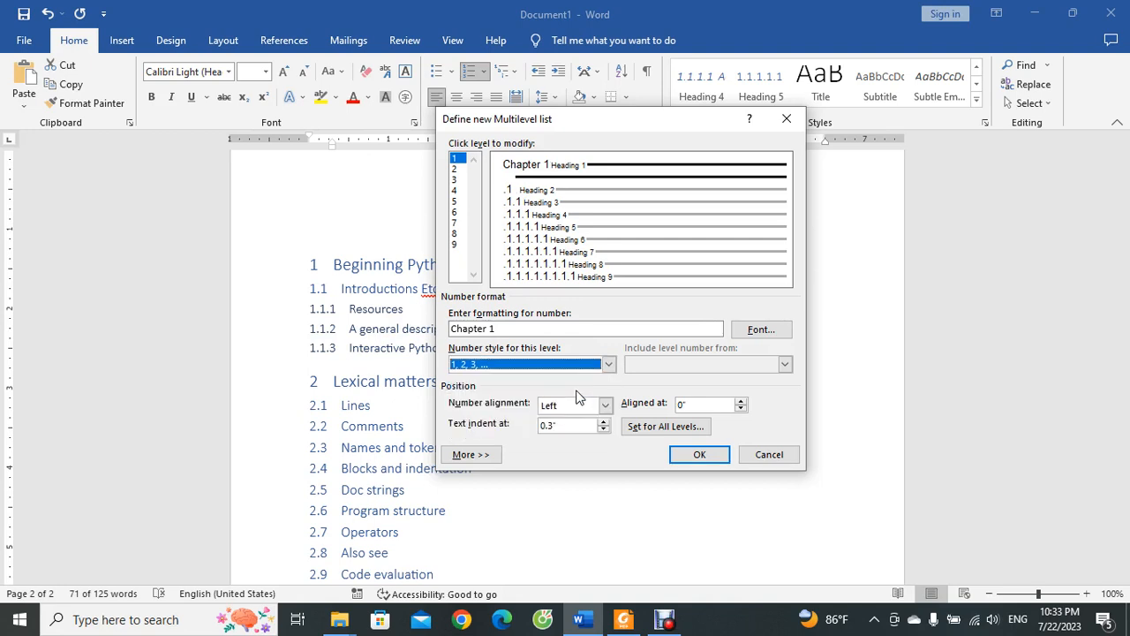
click(497, 329)
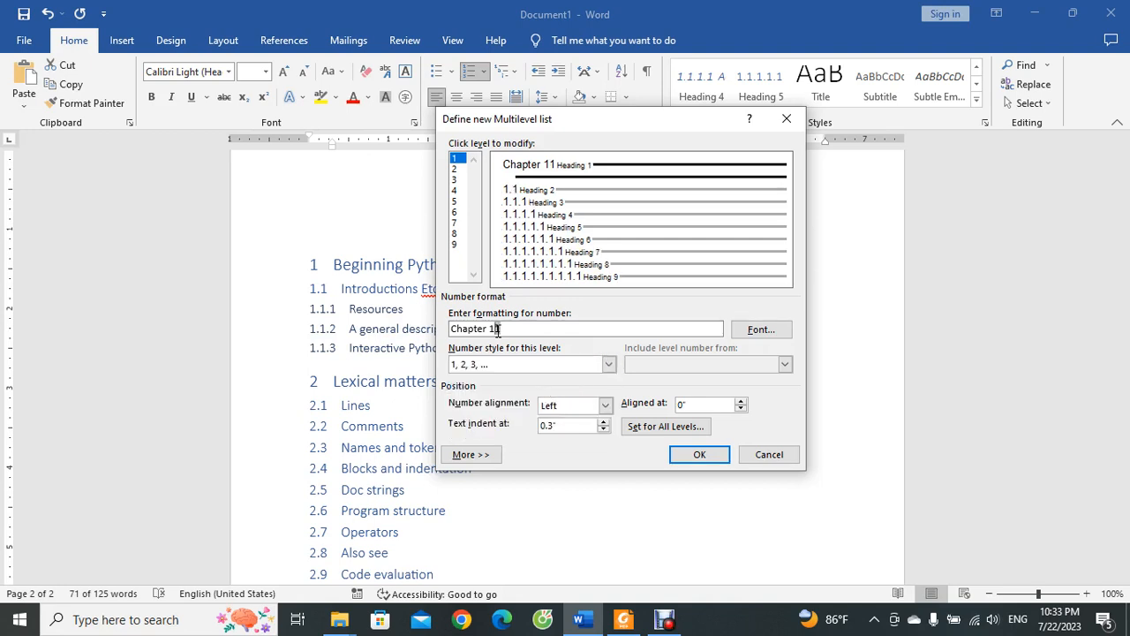
key(BackSpace)
click(699, 455)
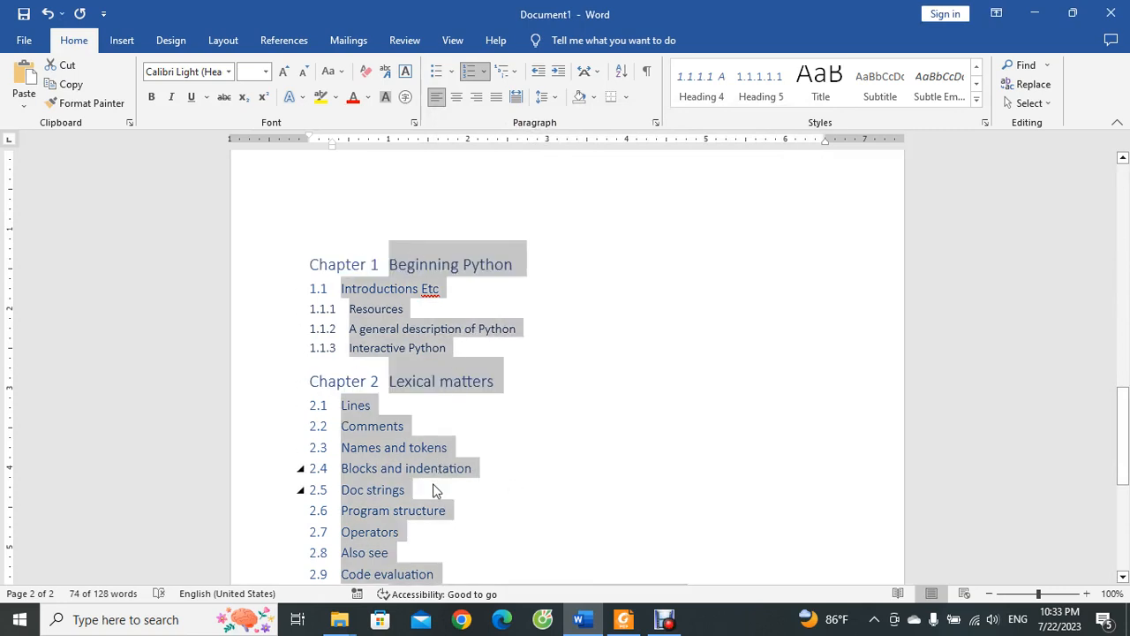
Add an indented body line under Introductions Etc with the filler text Oj;kjajiofjiajfjiaojgifjaiojfij
scroll(430, 520, down, 3)
scroll(402, 538, down, 5)
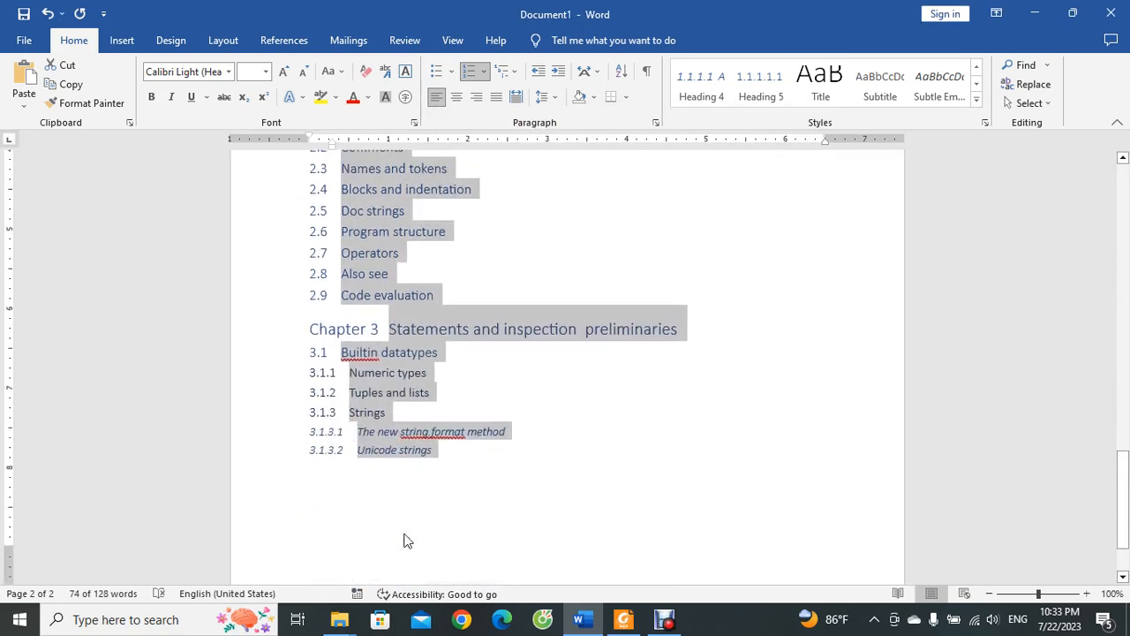
scroll(406, 539, up, 7)
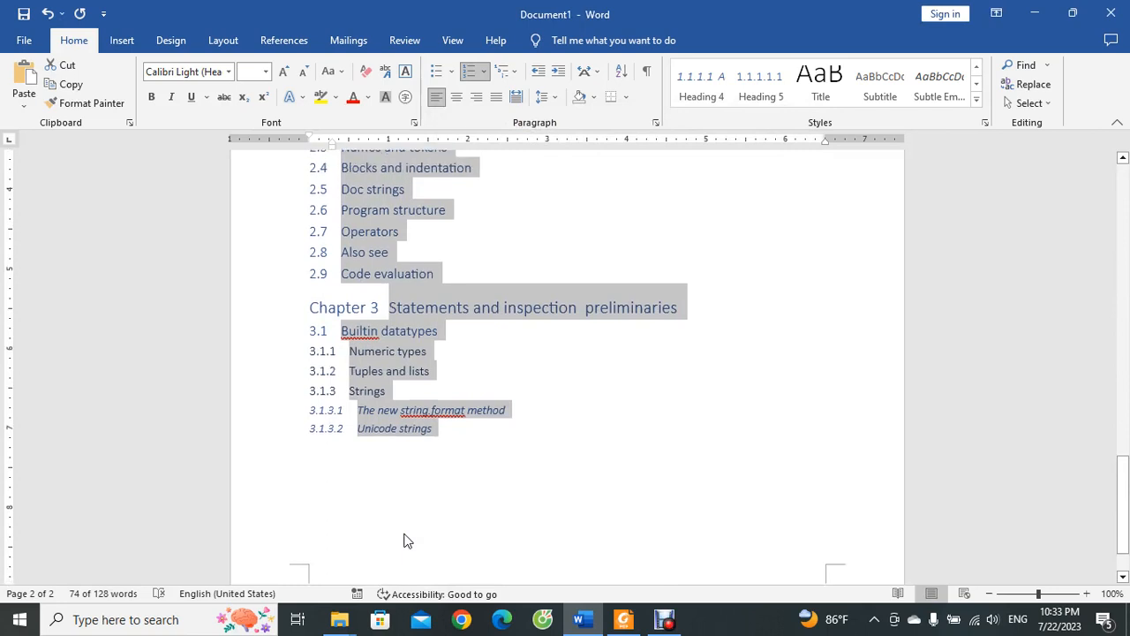
scroll(739, 362, up, 3)
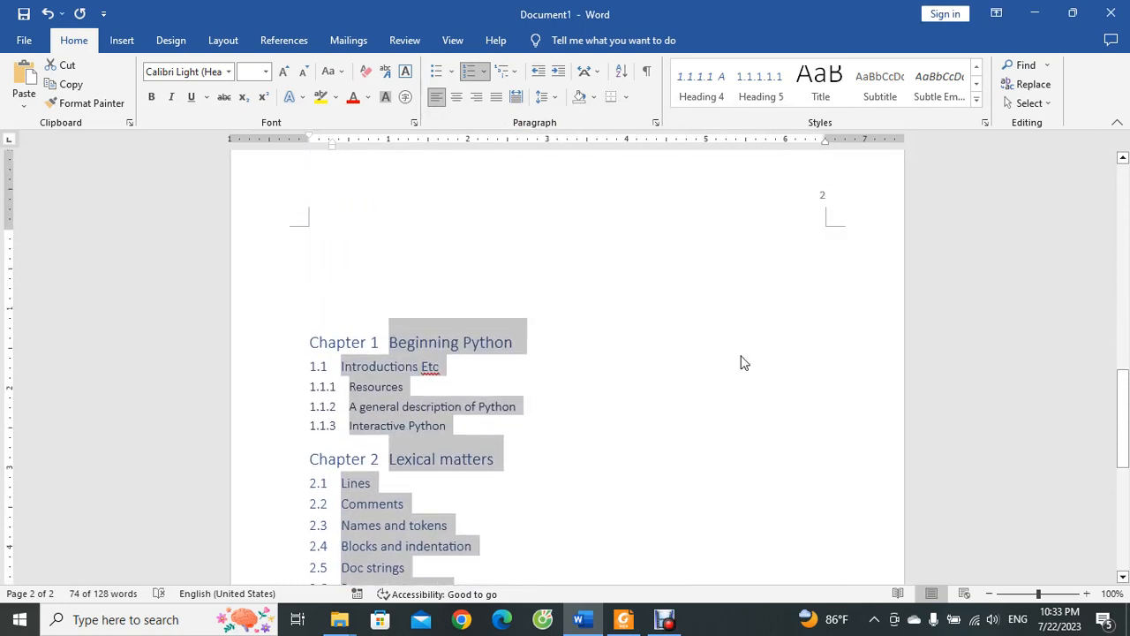
click(454, 376)
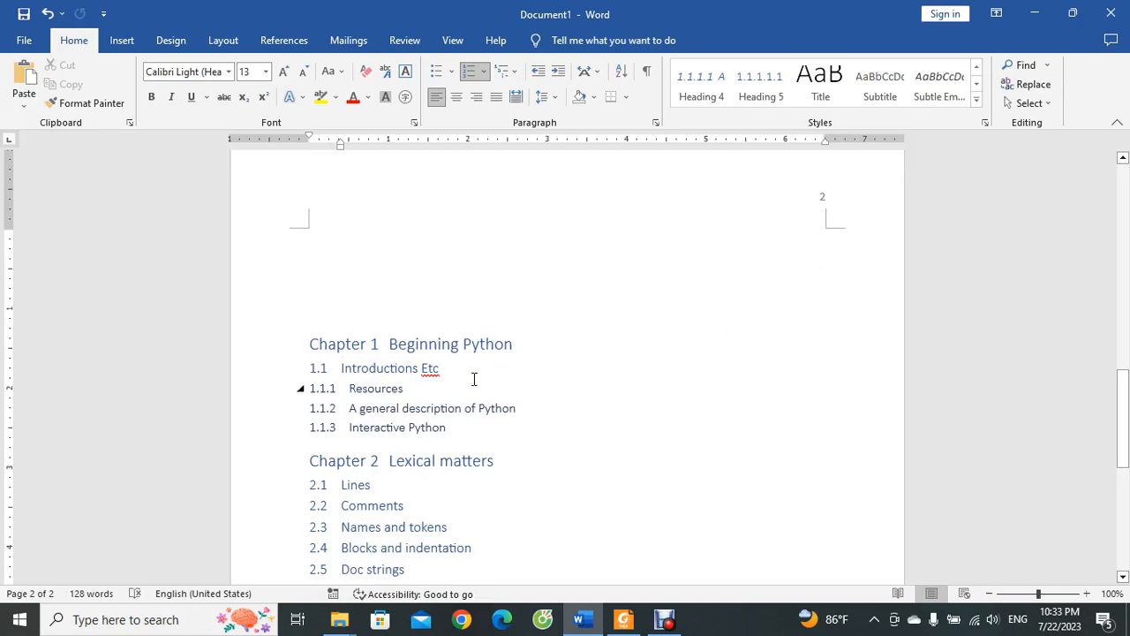
key(Return)
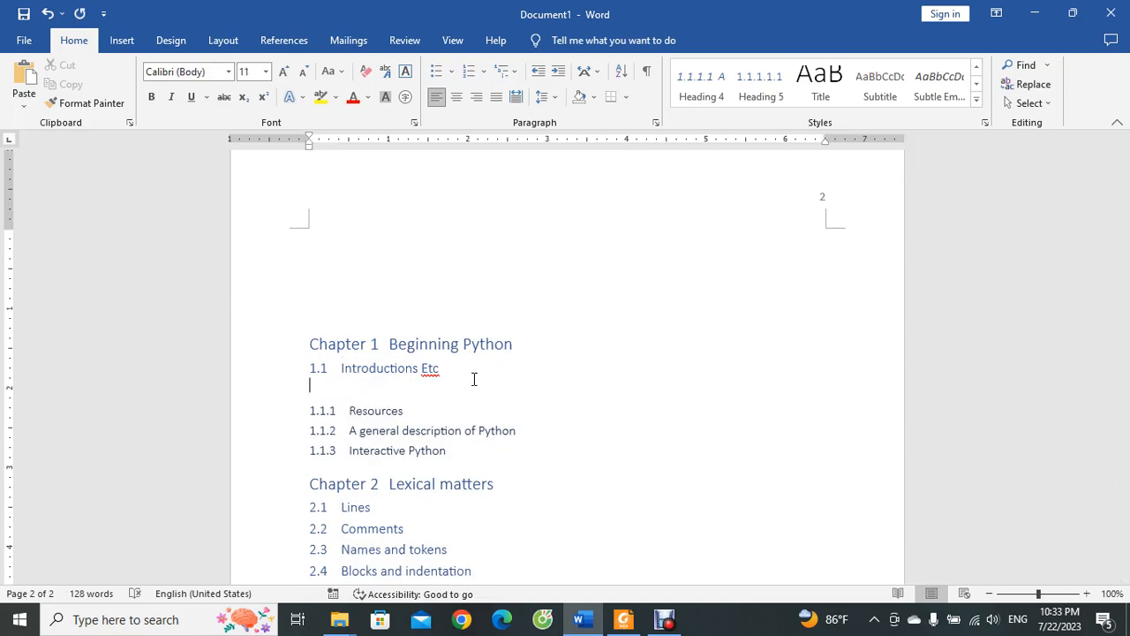
key(Tab)
text(Oj;kjajiofjiajfjiaojgifjqji)
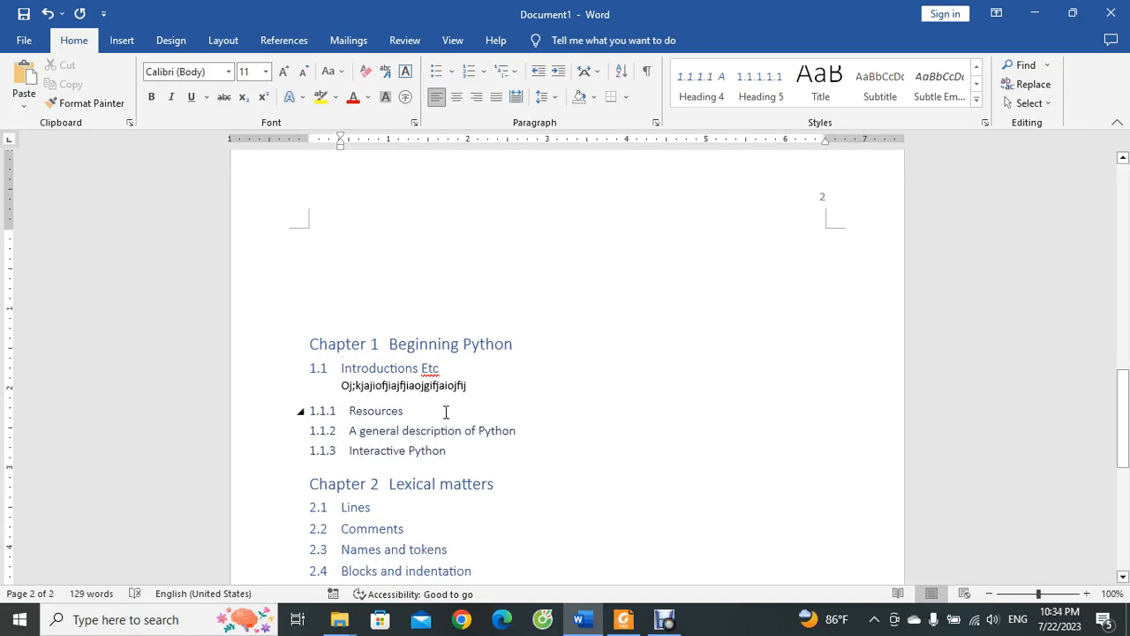
Add two indented body lines under Resources with the filler texts jfpjopipajiojfkl and Jdajfipjaijfjafkpakmp'
click(445, 408)
key(Return)
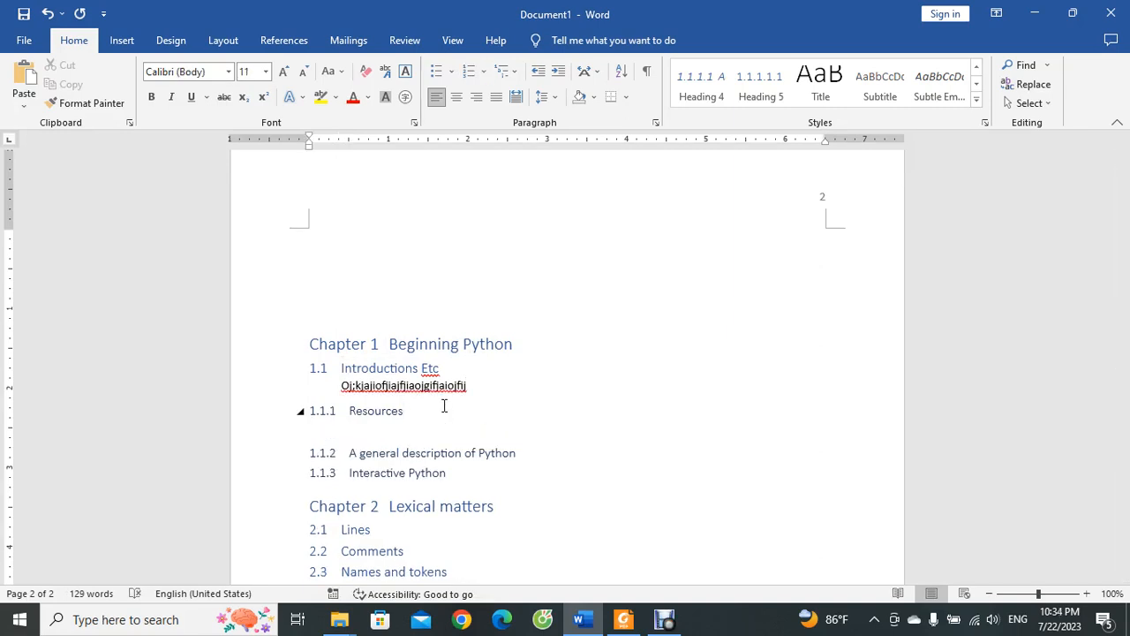
key(Tab)
text(jfpjopipajiojfkl)
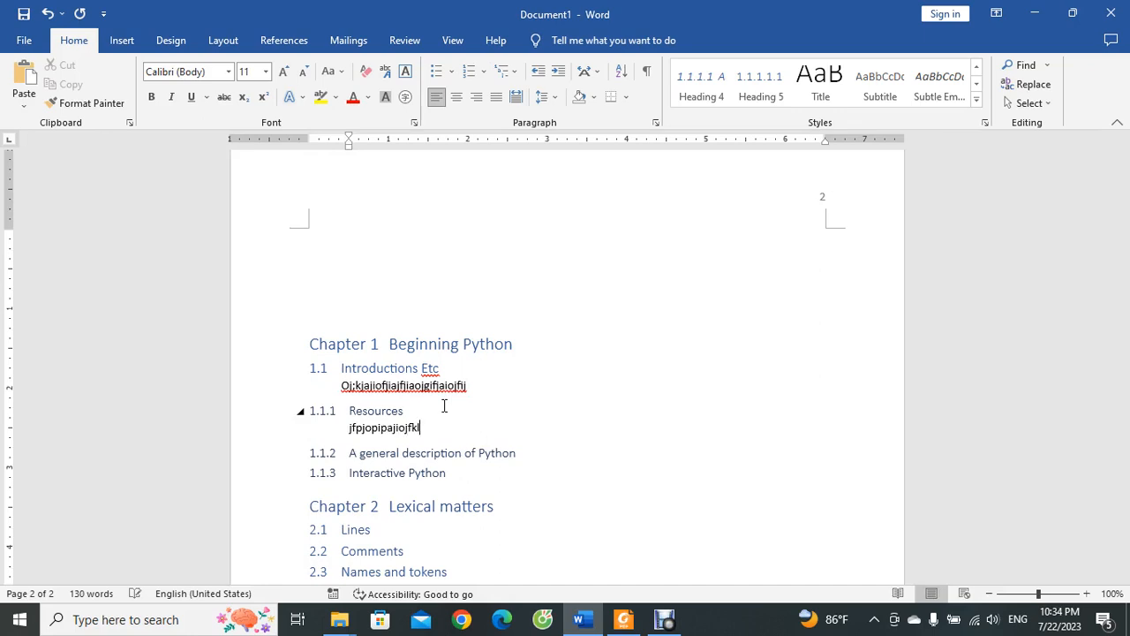
key(Return)
text(Jdajfipjaijfjafkpakmp')
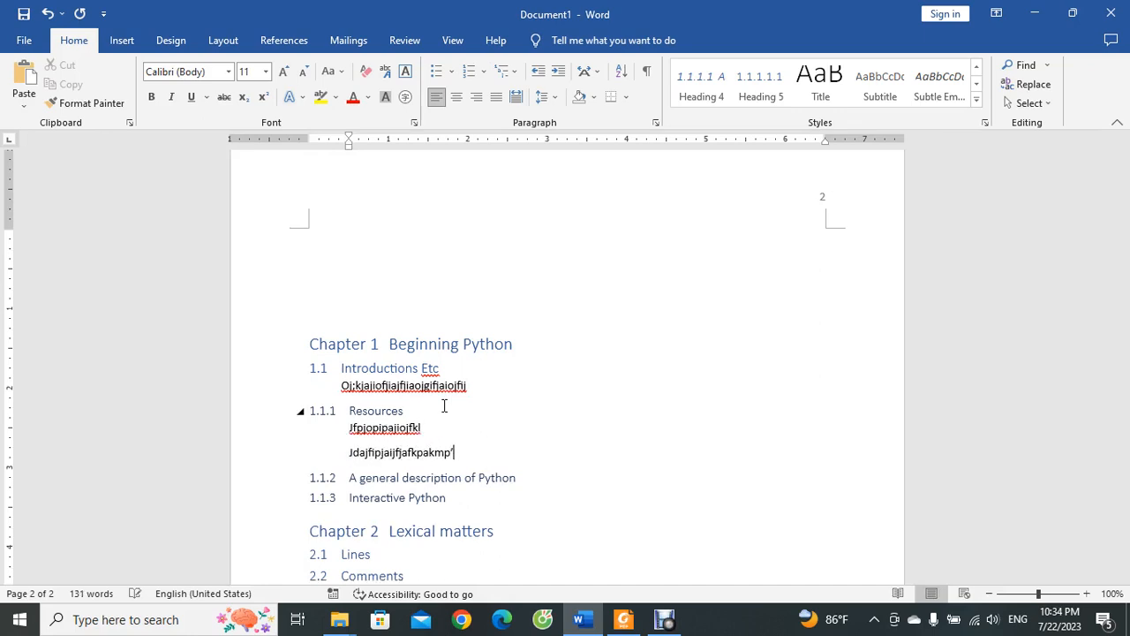
Insert blank lines below A general description of Python and Interactive Python so that Chapter 2 starts at the top of page 3
scroll(494, 352, down, 2)
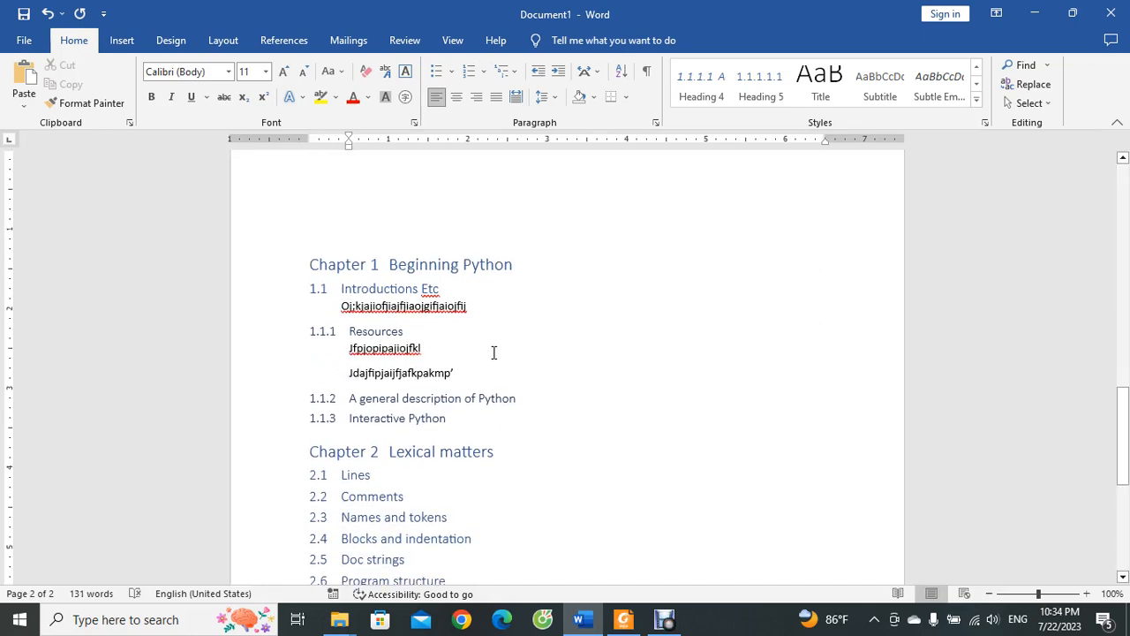
click(530, 398)
key(Return)
key(Return)
scroll(531, 398, down, 15)
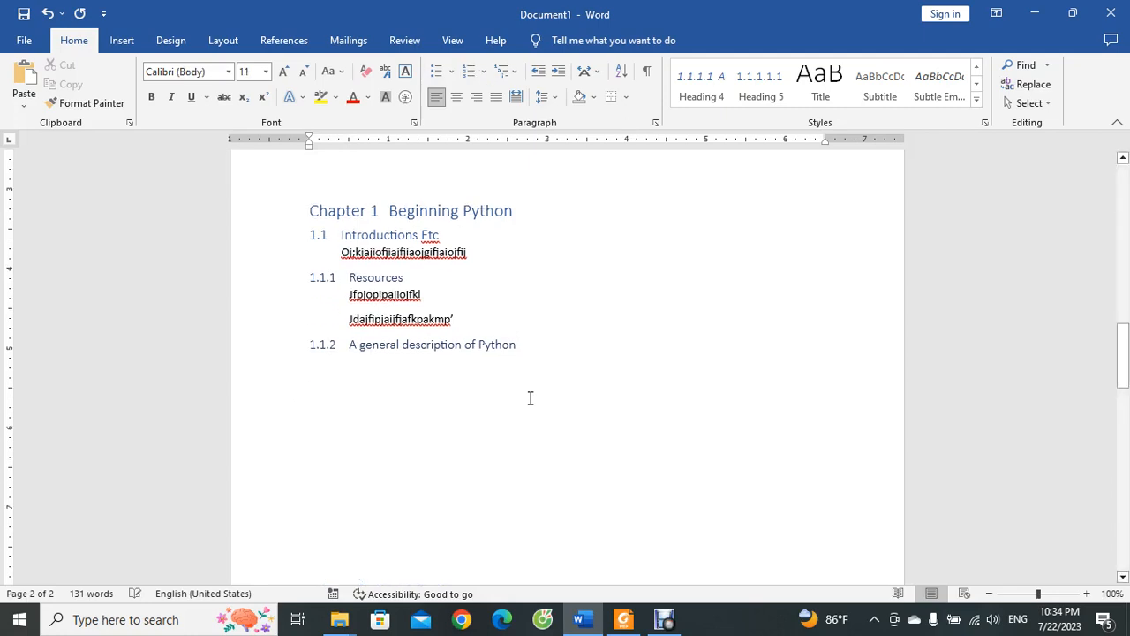
click(476, 337)
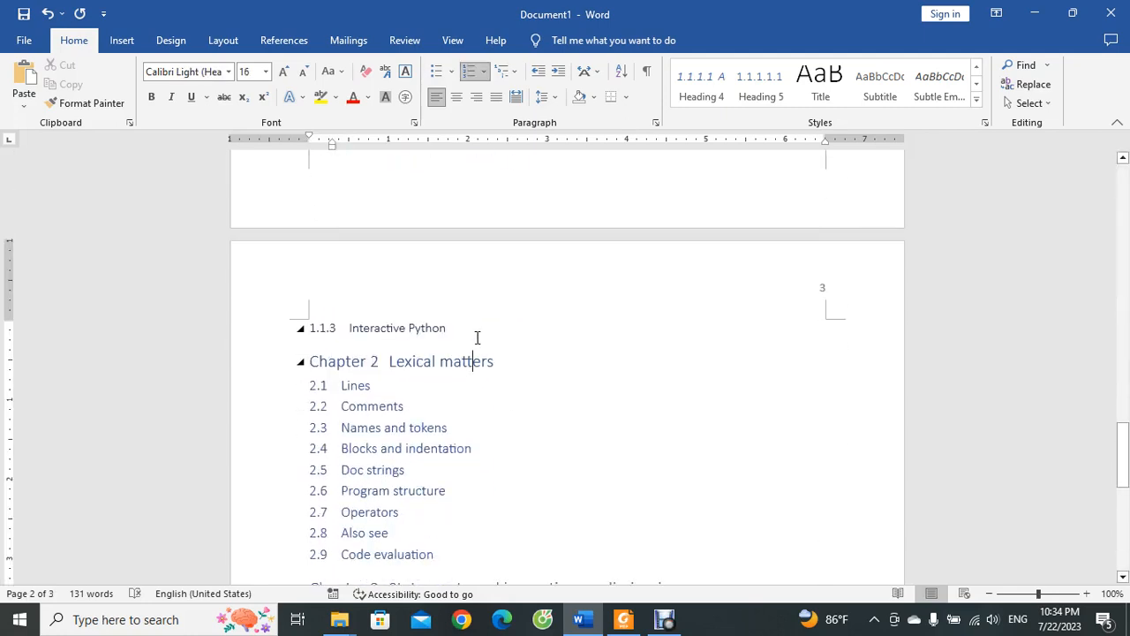
key(Return)
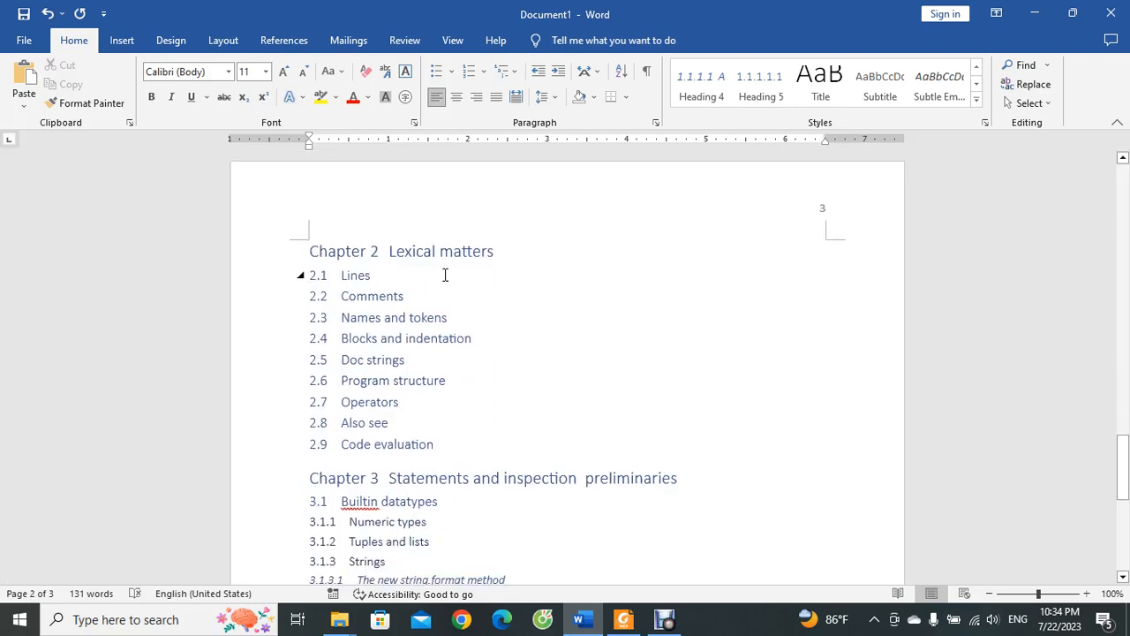
Add a body line under Lines with the filler text Fjgjs;jgsm;lk;
click(507, 257)
click(388, 273)
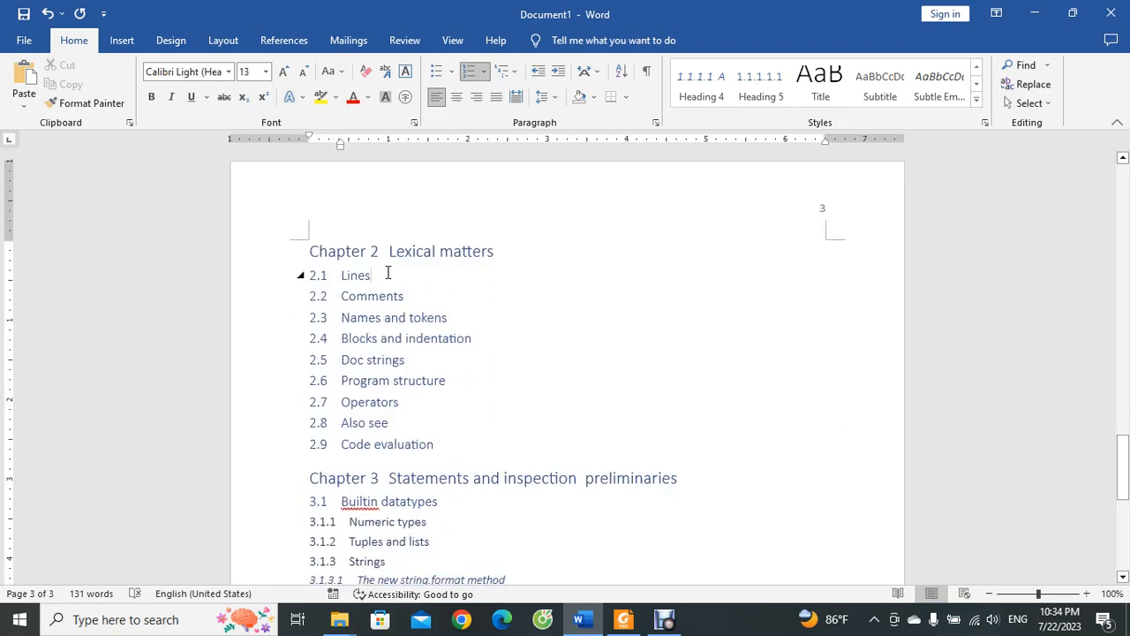
key(Return)
text(Fgjs;jgsm;lk;)
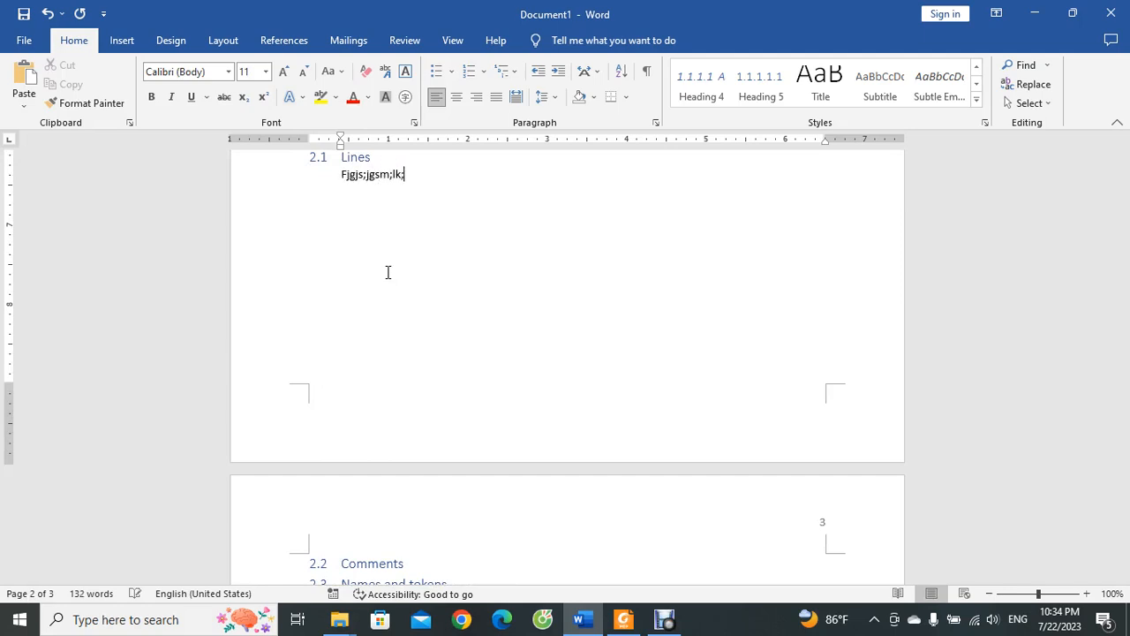
Insert blank lines below Code evaluation to push the Chapter 3 heading onto the following page
scroll(387, 273, down, 8)
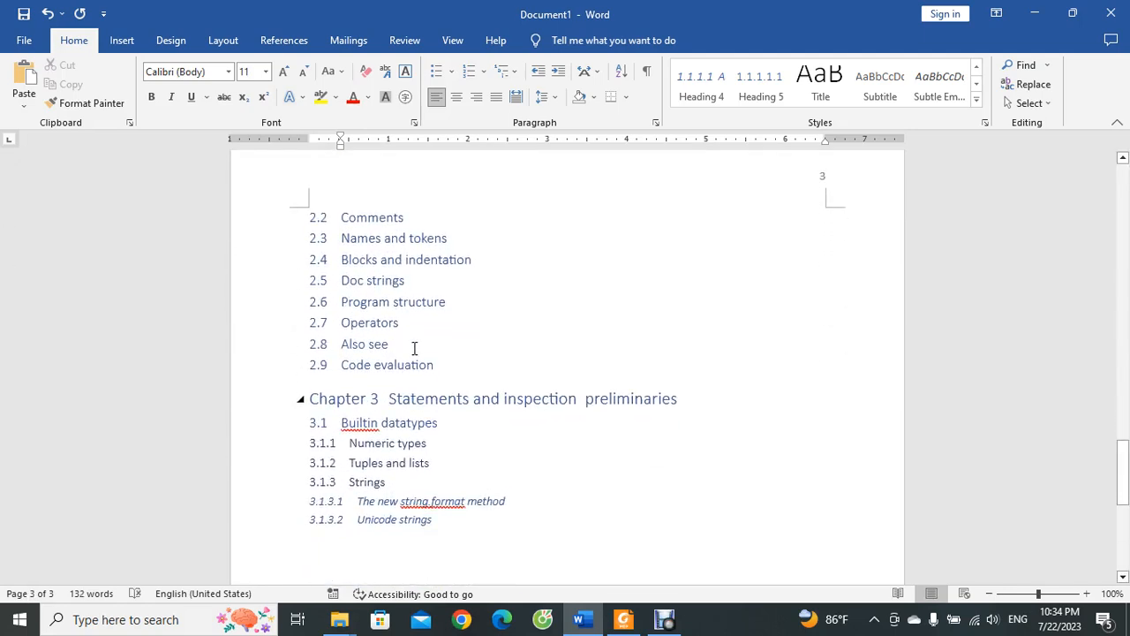
click(446, 317)
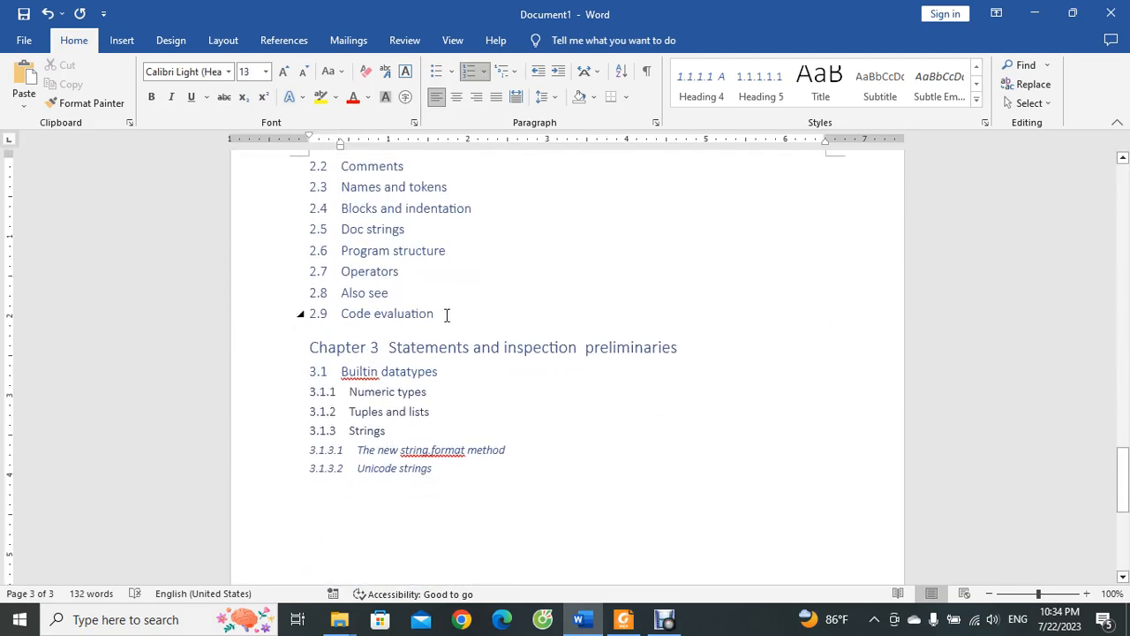
key(Return)
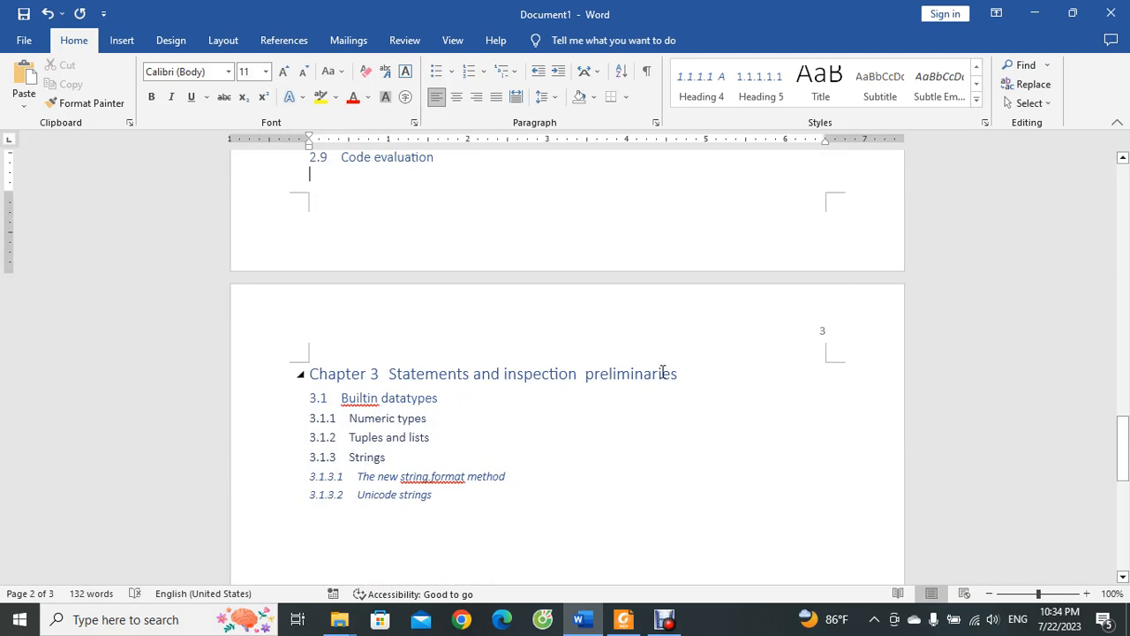
Add two body lines under Builtin datatypes with the filler texts ajsfkjaoijfoi and fjadkjfjal
click(483, 399)
key(Return)
text(ajsfkjaoijfoi)
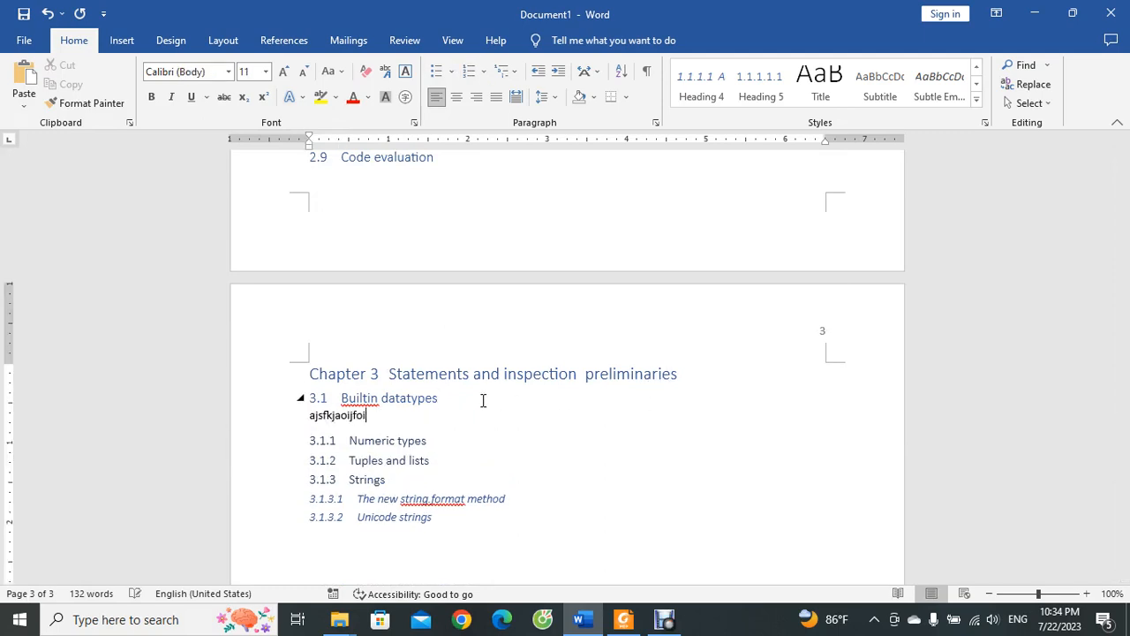
key(Return)
text(fjadkjfjal)
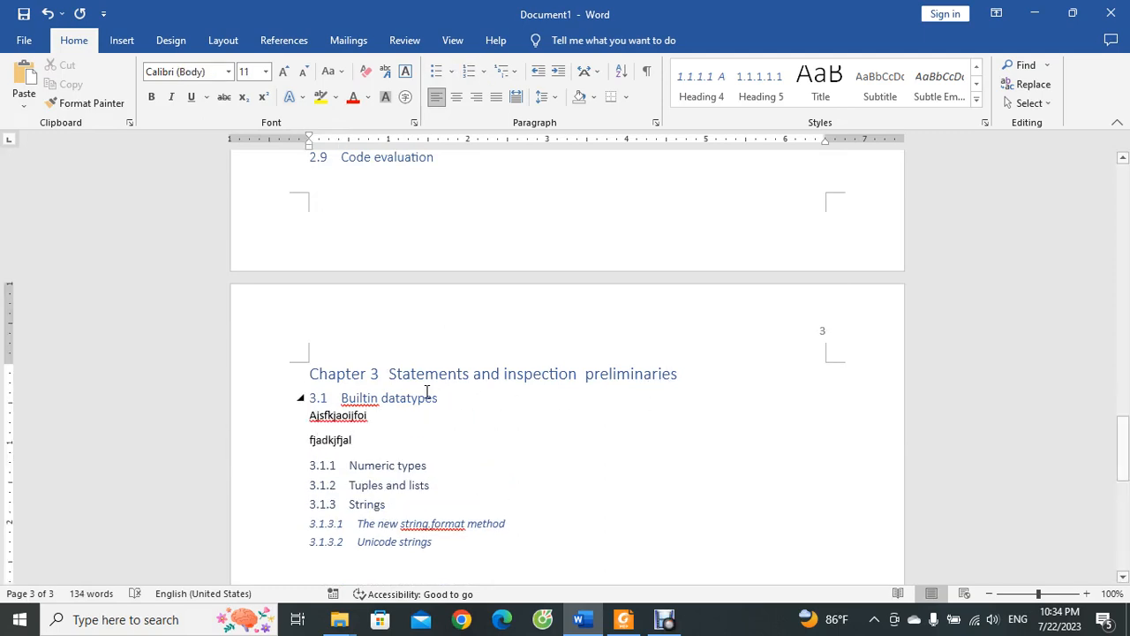
Indent both filler lines under Builtin datatypes and remove the stray F in front of the second line
key(Tab)
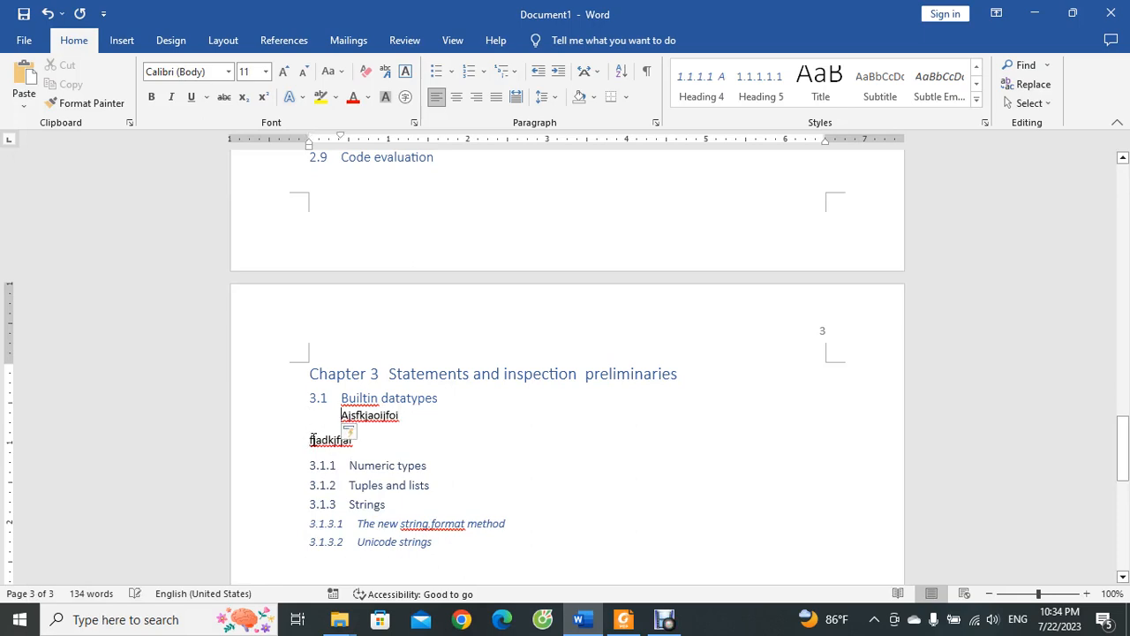
key(Tab)
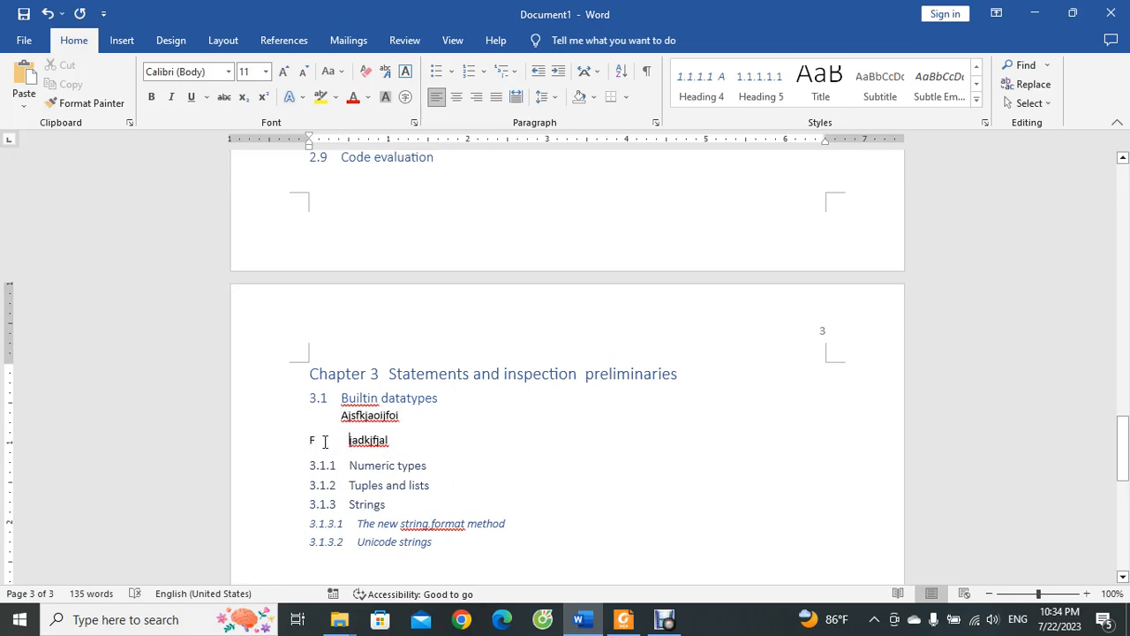
click(325, 442)
key(BackSpace)
click(437, 467)
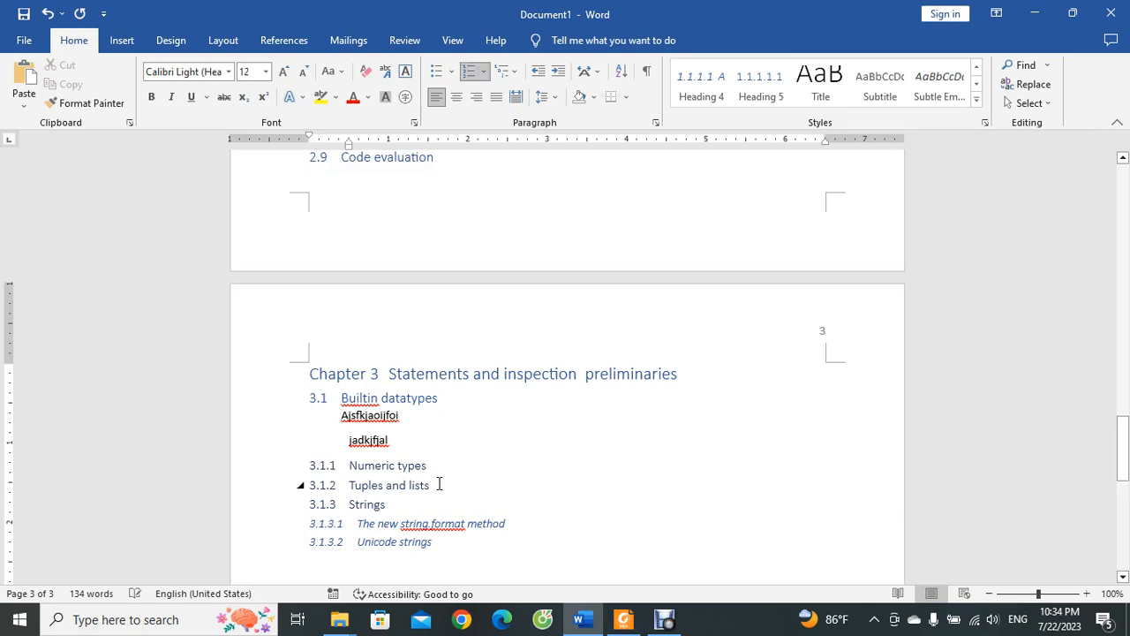
Add a body line under Numeric types with the filler text Jgjioajogt09w90yi09, followed by an empty line
key(Return)
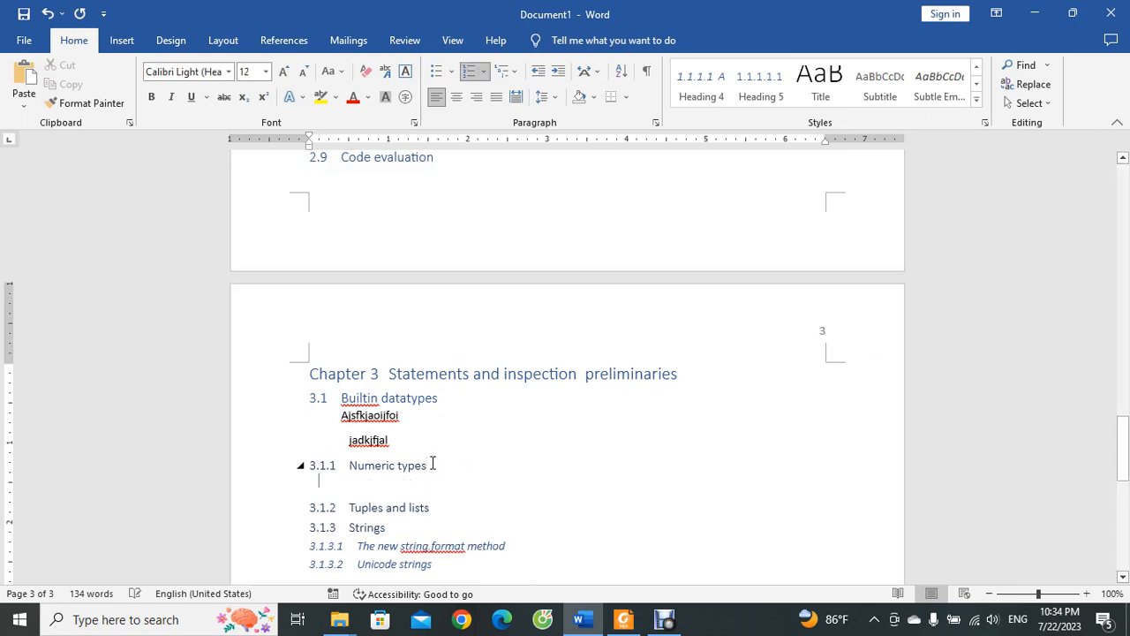
text(jgjioajogt09w90yi09)
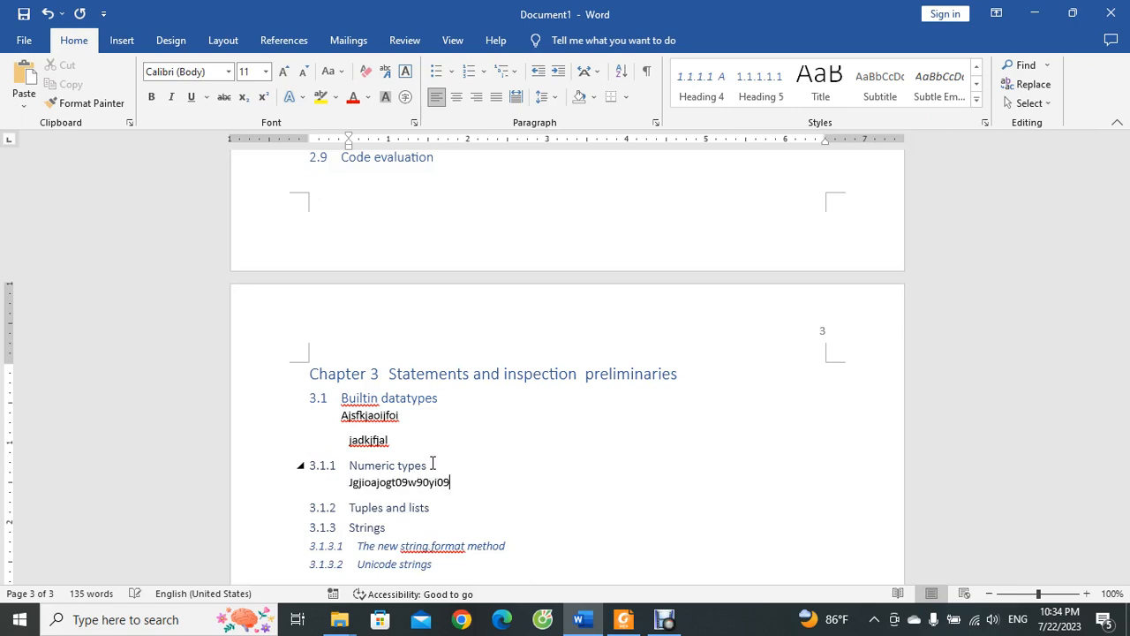
key(Return)
scroll(432, 464, down, 3)
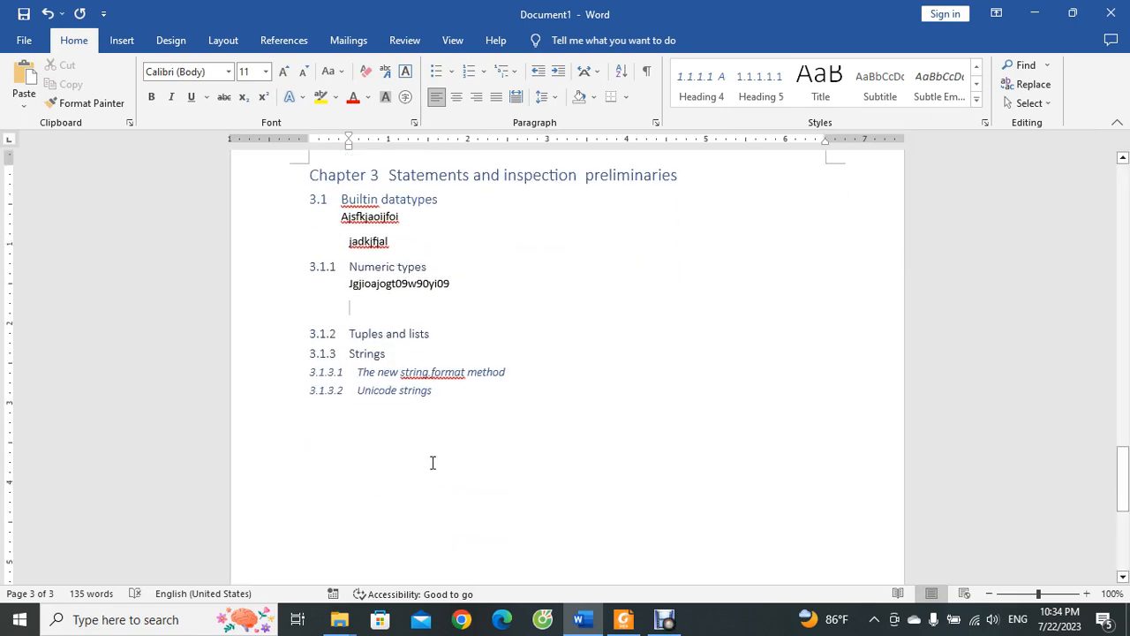
Add the filler lines Oijfoiajogujtsp0 under Tuples and lists and iojoigjsijg under Strings
click(458, 340)
key(Return)
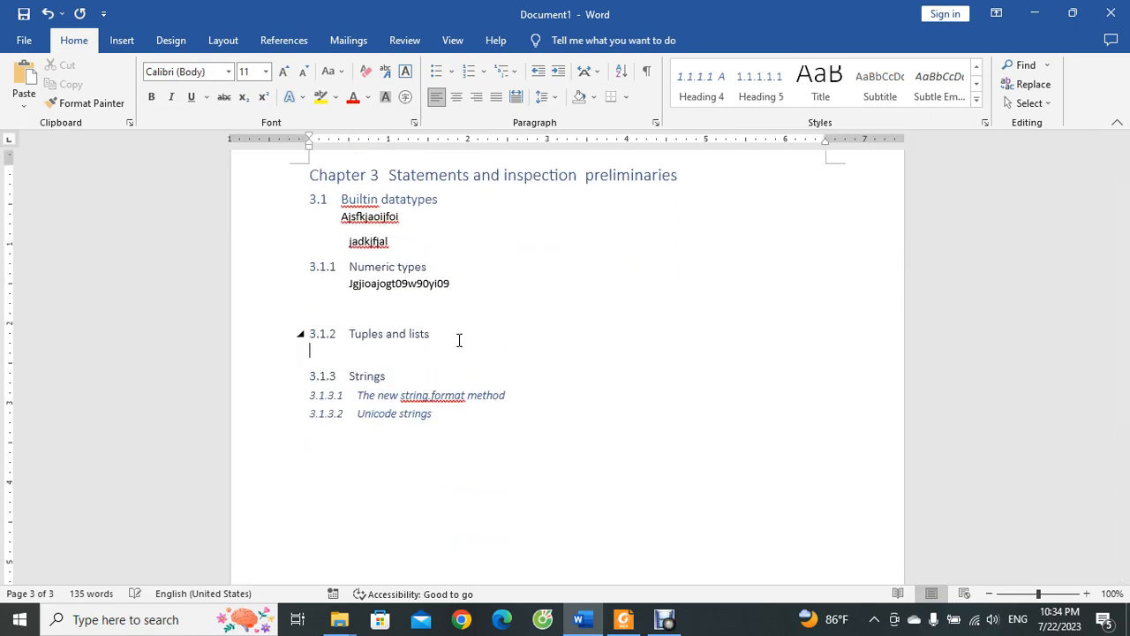
text(oijfoiajogujtsp0)
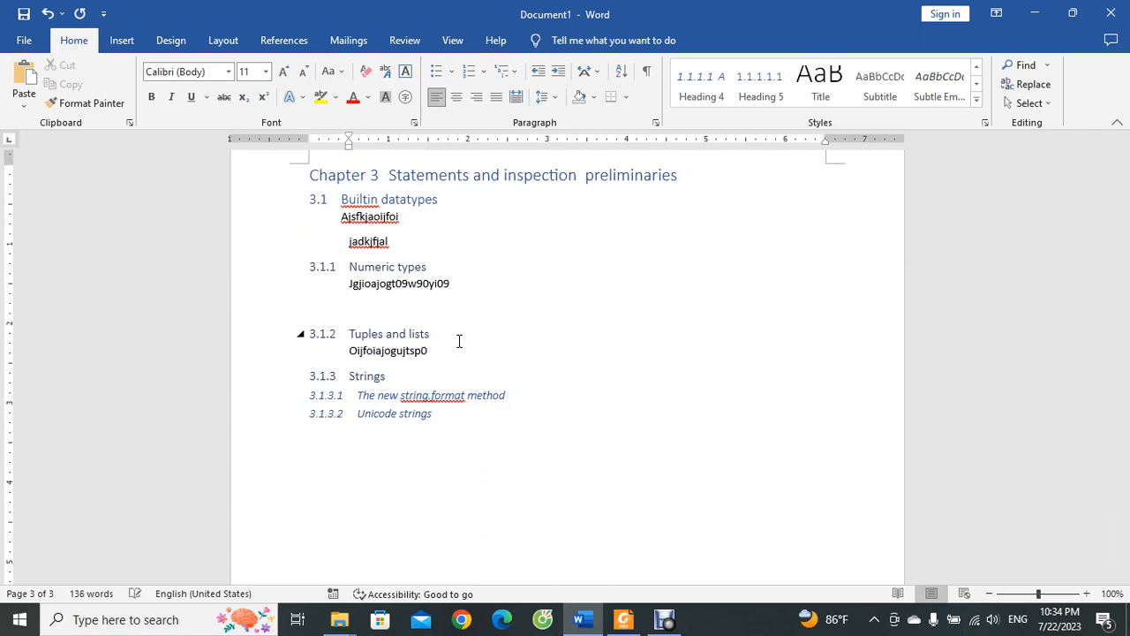
click(454, 375)
key(Return)
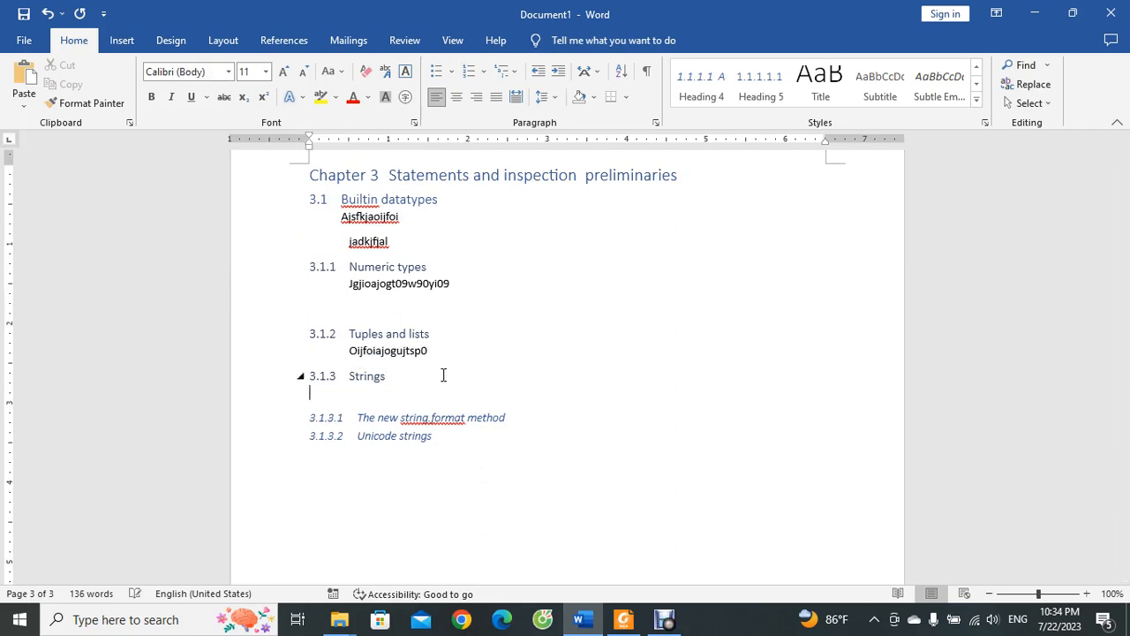
text(iojoigjsijg)
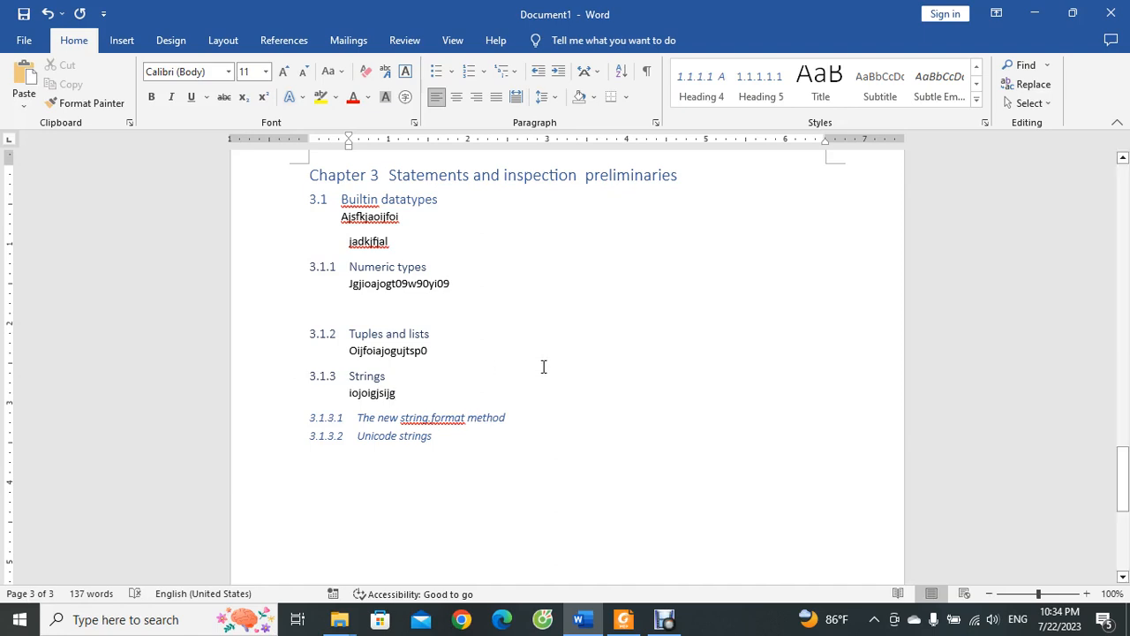
Add a body line under The new string.format method with the filler text kjgkjsogj
click(518, 413)
key(Return)
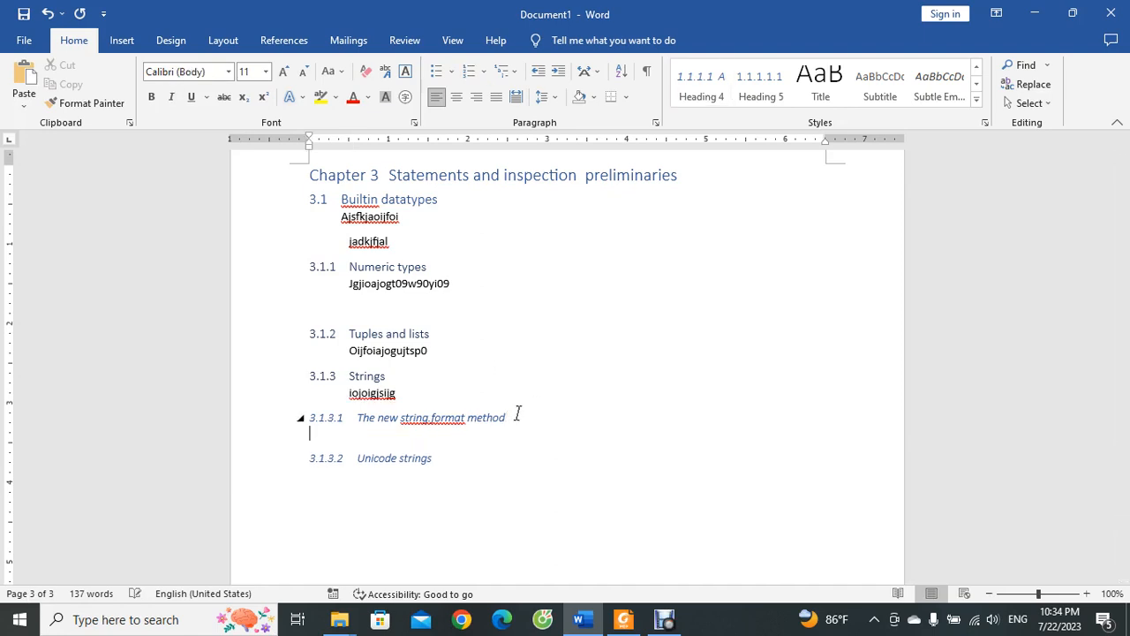
text(kjgkjsogj)
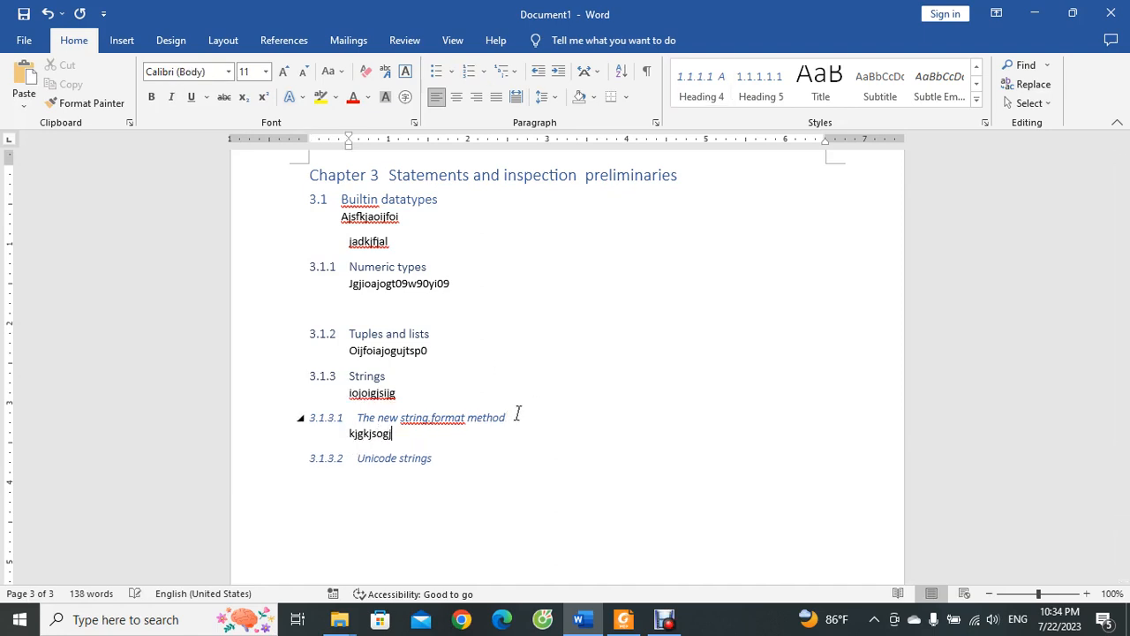
Insert blank lines below the Strings filler text to push The new string.format method heading onto the following page
click(448, 398)
key(Return)
key(Return)
key(Return)
key(Return)
key(Return)
key(Return)
key(Return)
key(Return)
key(Return)
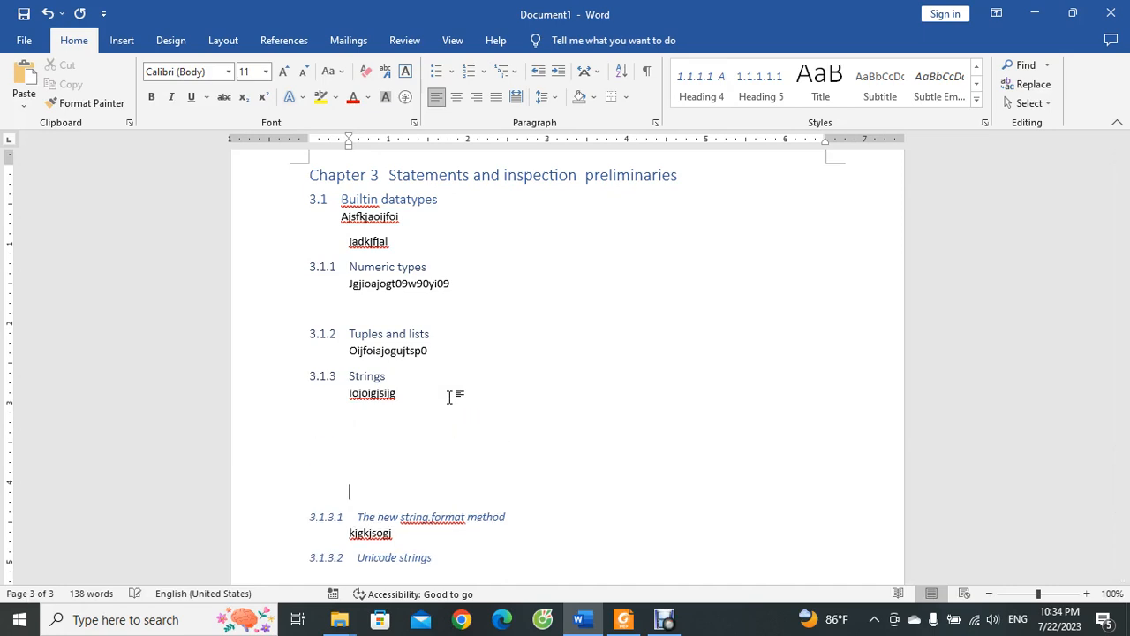
key(Return)
key(Return)
key(Return)
key(Return)
key(Return)
key(Return)
key(Return)
key(Return)
key(Return)
key(Return)
key(Return)
key(Return)
key(Return)
key(Return)
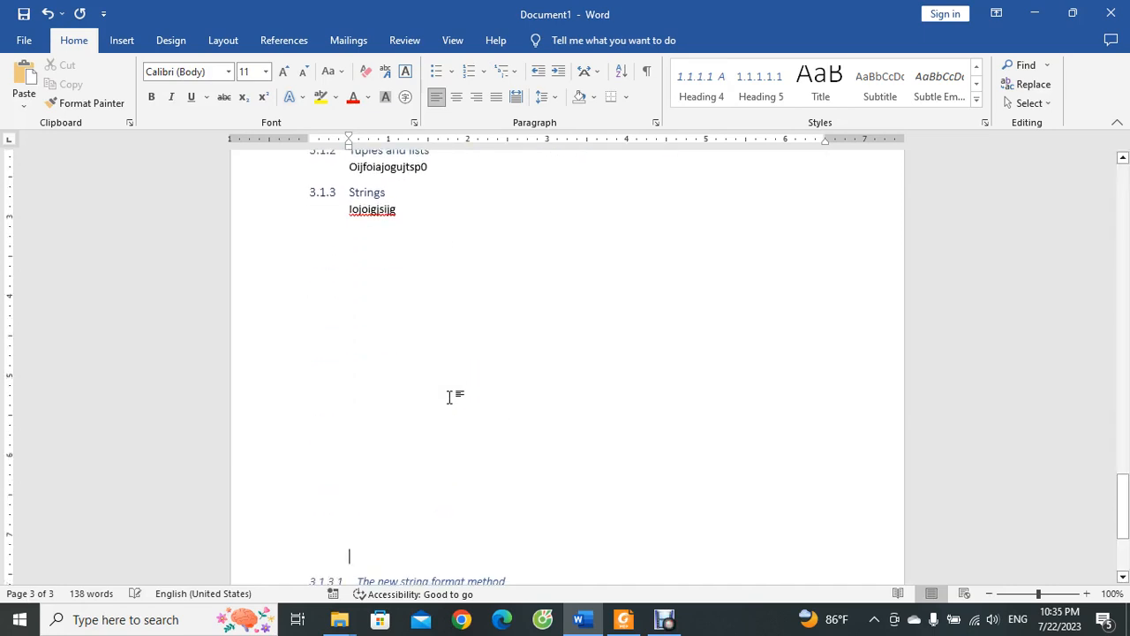
key(Return)
key(Return)
key(Return)
key(Return)
key(Return)
key(Return)
key(Return)
key(Return)
key(Return)
key(Return)
key(Return)
key(Return)
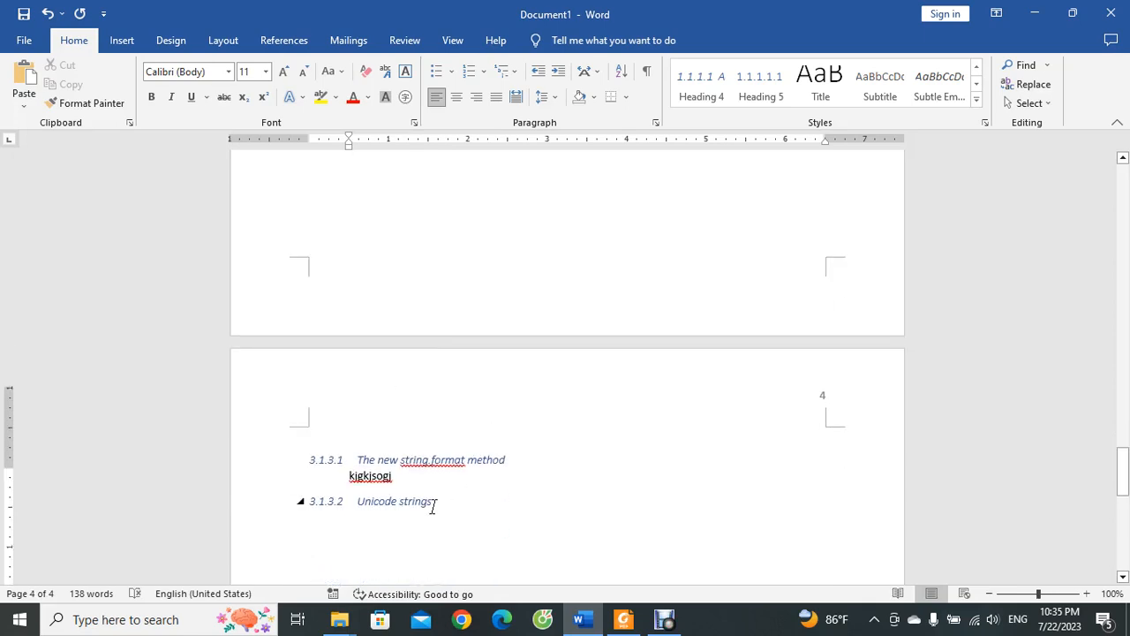
Insert blank lines below the Numeric types filler text to push the Strings heading to the top of page 4
scroll(434, 503, up, 12)
scroll(433, 506, up, 3)
click(338, 399)
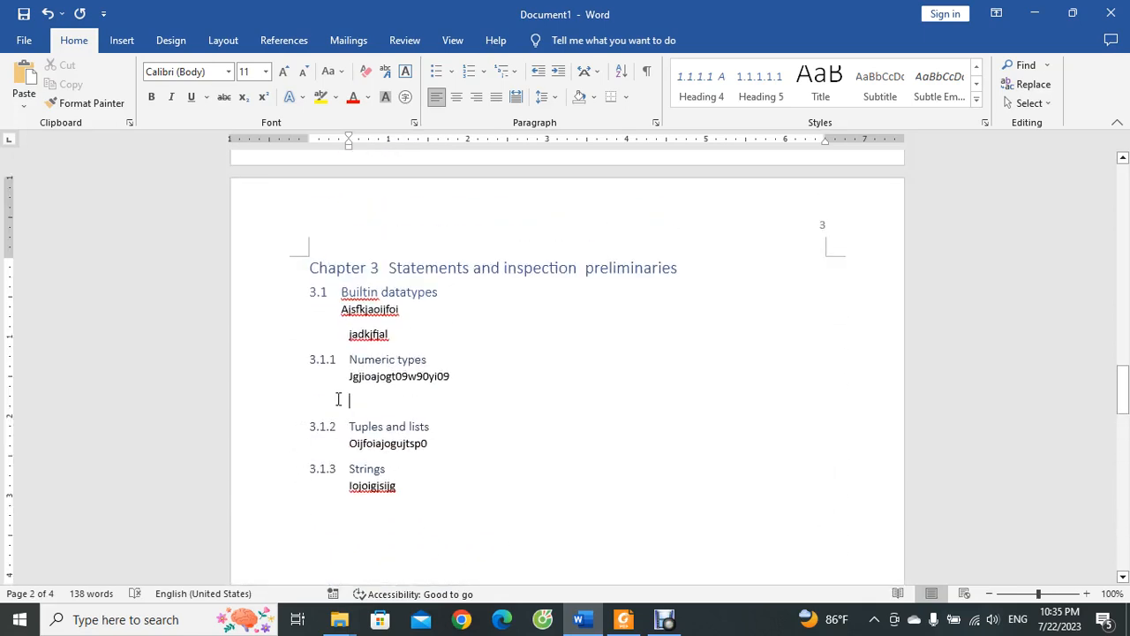
key(Return)
key(Return)
key(Return)
key(Return)
key(Return)
key(Return)
key(Return)
key(Return)
key(Return)
key(Return)
key(Return)
key(Return)
key(Return)
key(Return)
key(Return)
key(Return)
key(Return)
key(Return)
key(Return)
key(Return)
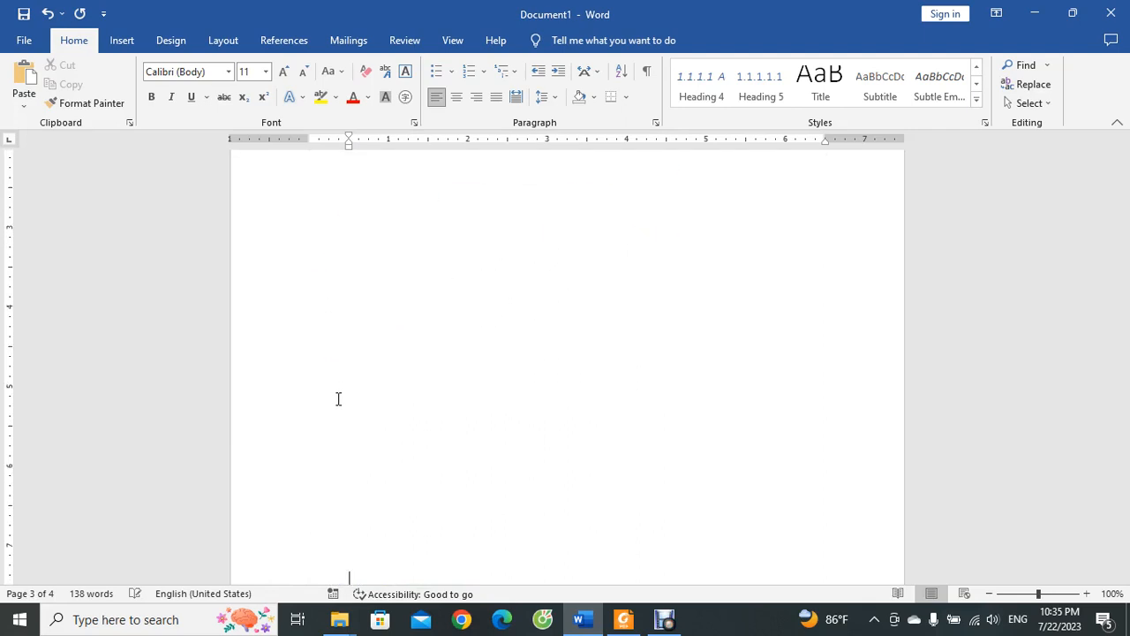
scroll(338, 399, down, 8)
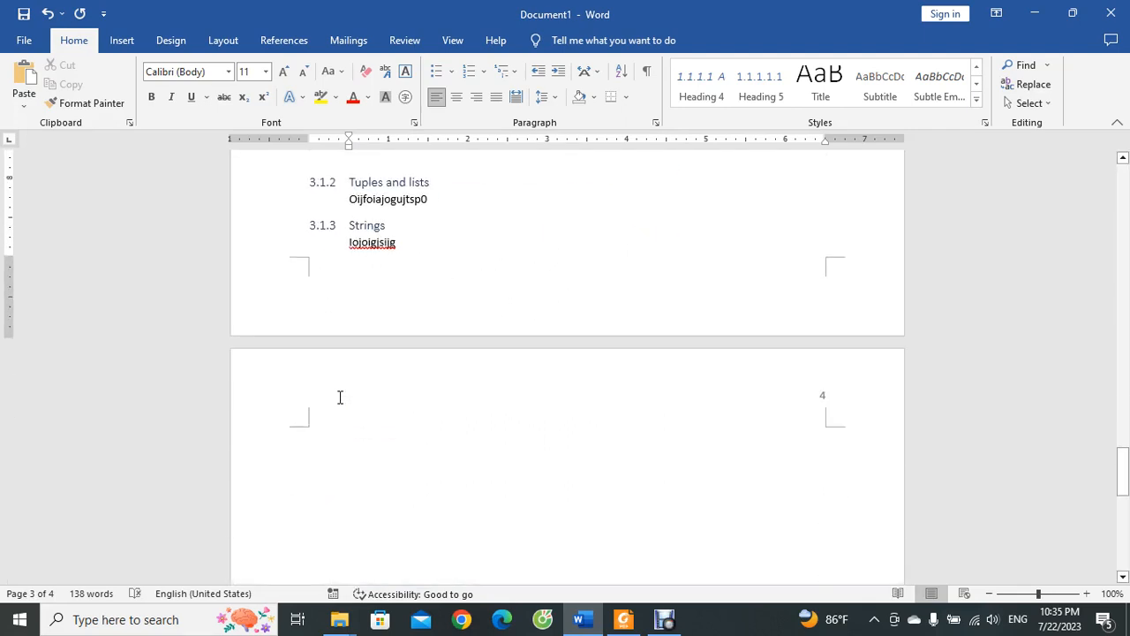
key(Return)
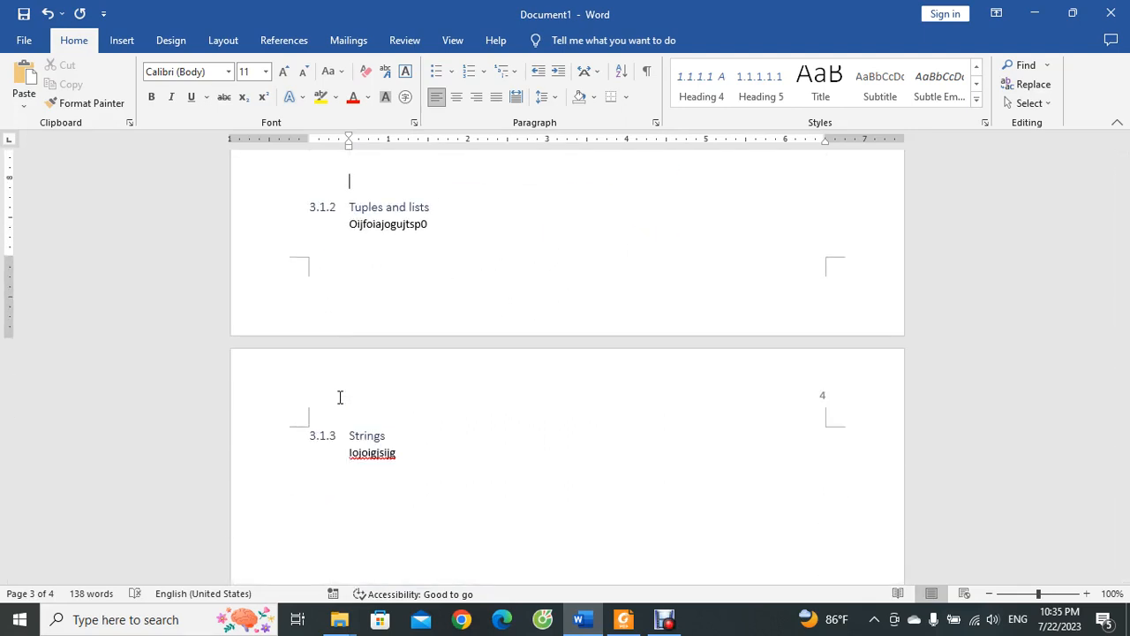
scroll(543, 467, up, 8)
Insert more blank lines above The new string.format method heading to move it onto page 5
scroll(609, 500, down, 11)
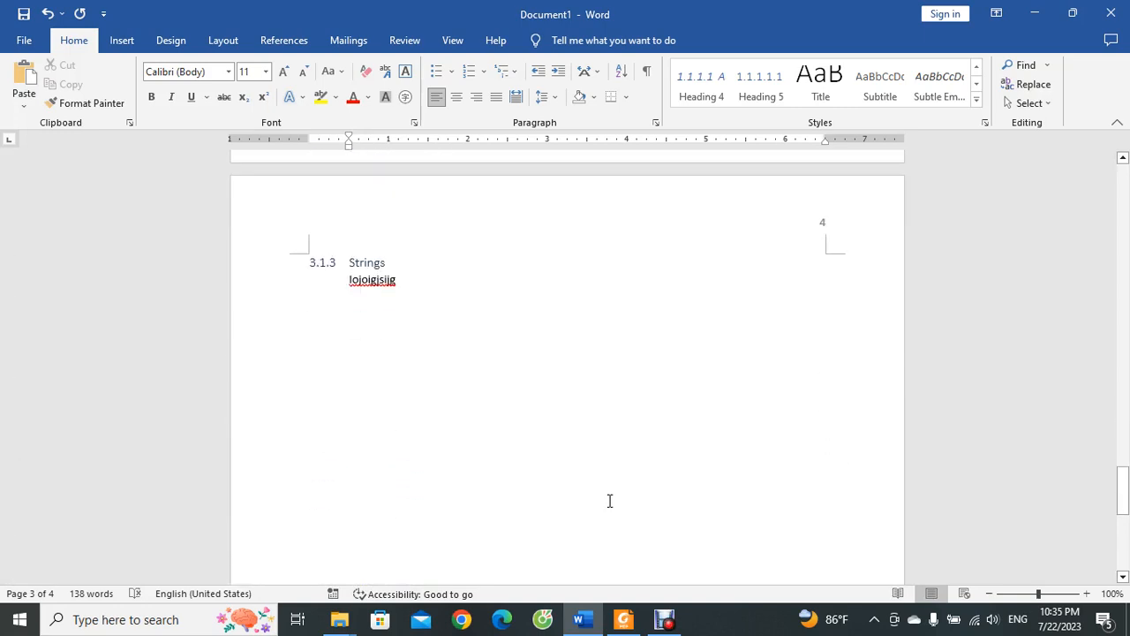
scroll(609, 501, down, 5)
click(378, 290)
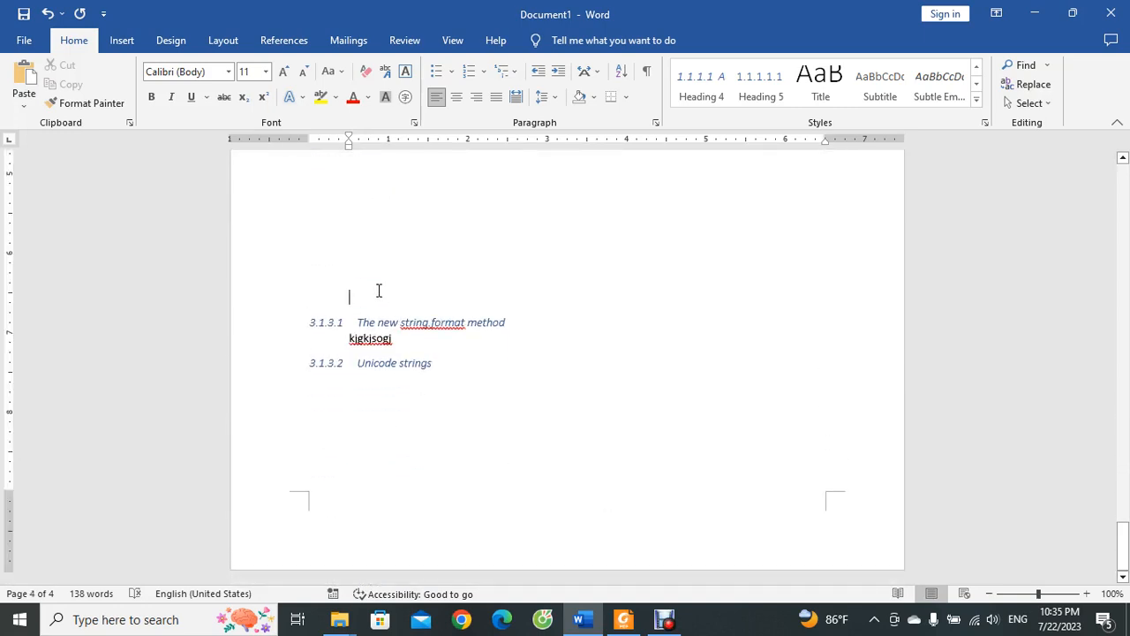
key(Return)
key(Return)
key(Return)
key(Return)
key(Return)
key(Return)
key(Return)
key(Return)
key(Return)
key(Return)
key(Return)
key(Return)
key(Return)
key(Return)
key(Return)
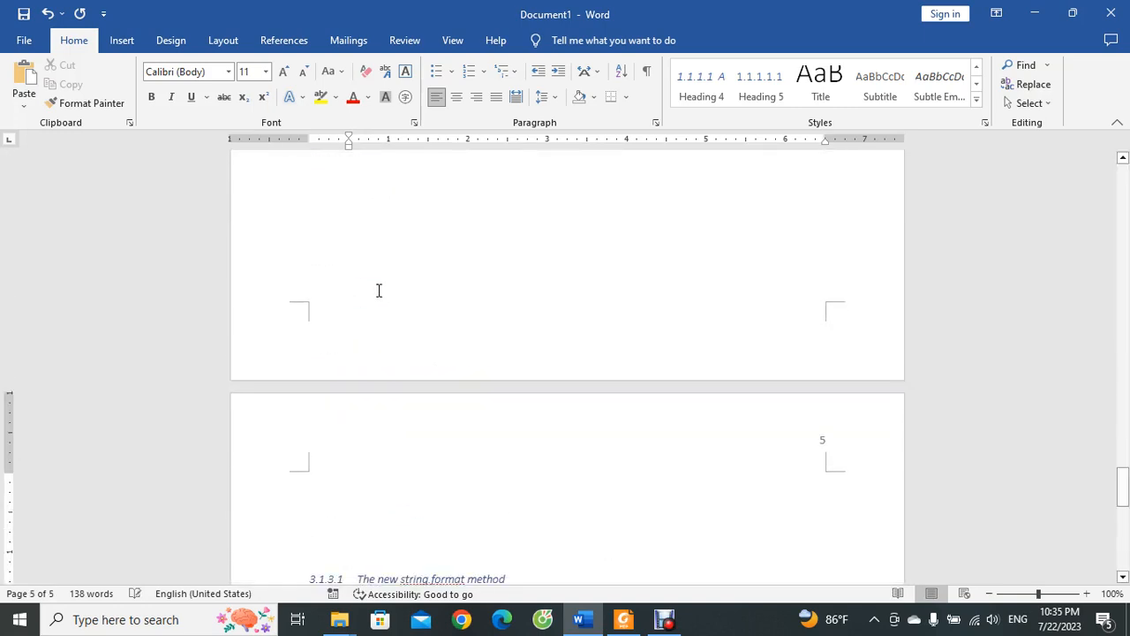
Delete the plain-text outline on page 1, from About Heading Usage and Contents through Unicode strings
scroll(401, 309, up, 20)
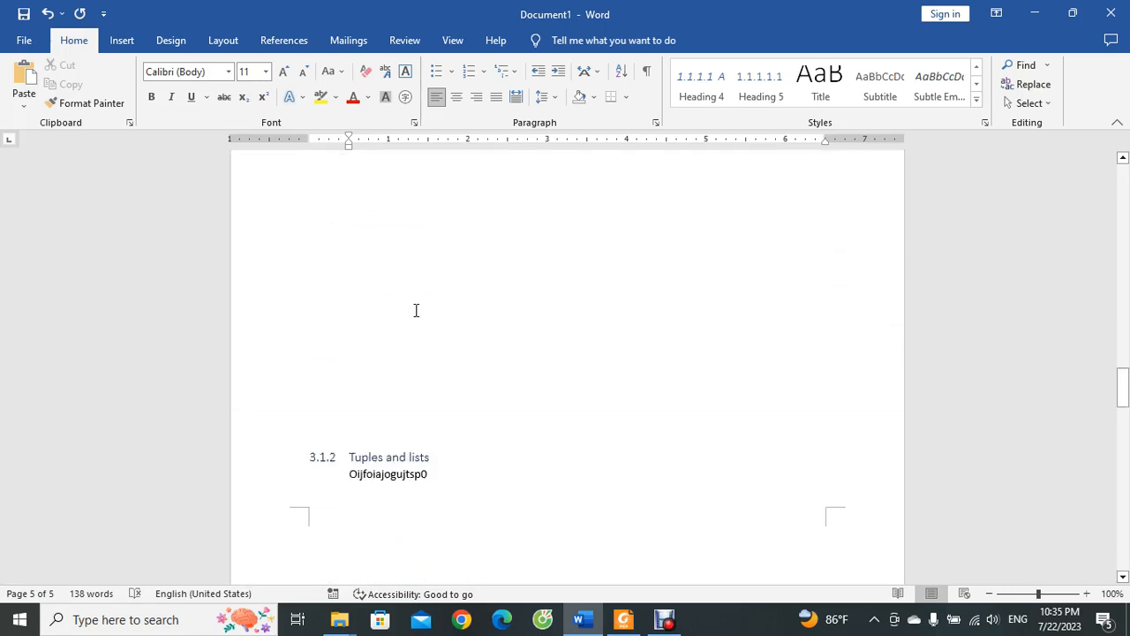
scroll(827, 379, up, 3)
scroll(461, 317, up, 3)
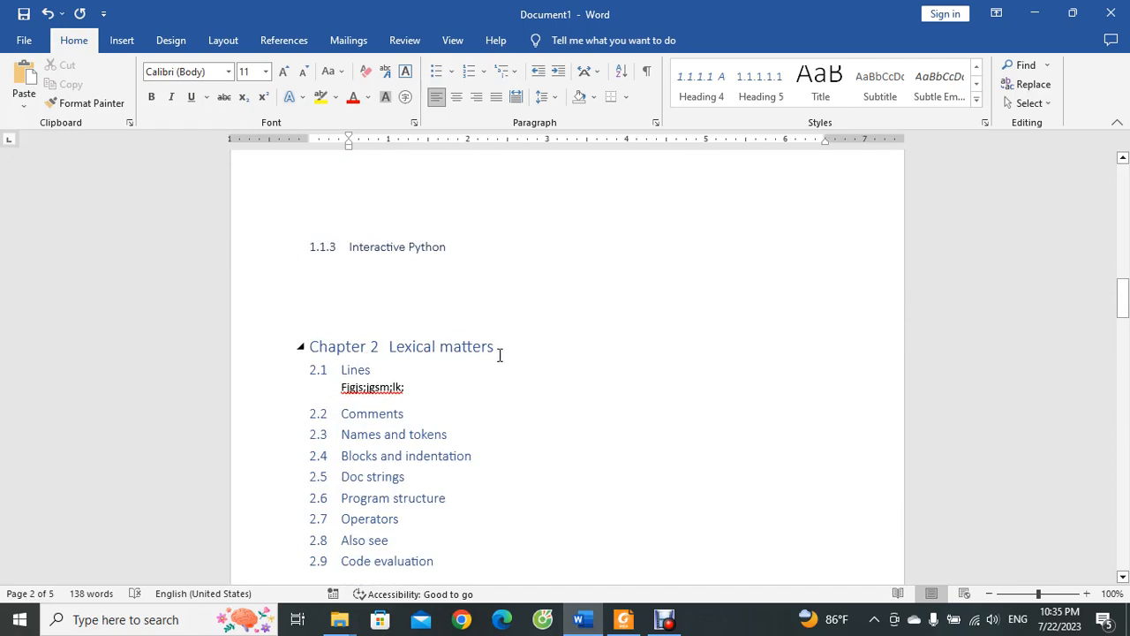
scroll(462, 392, up, 10)
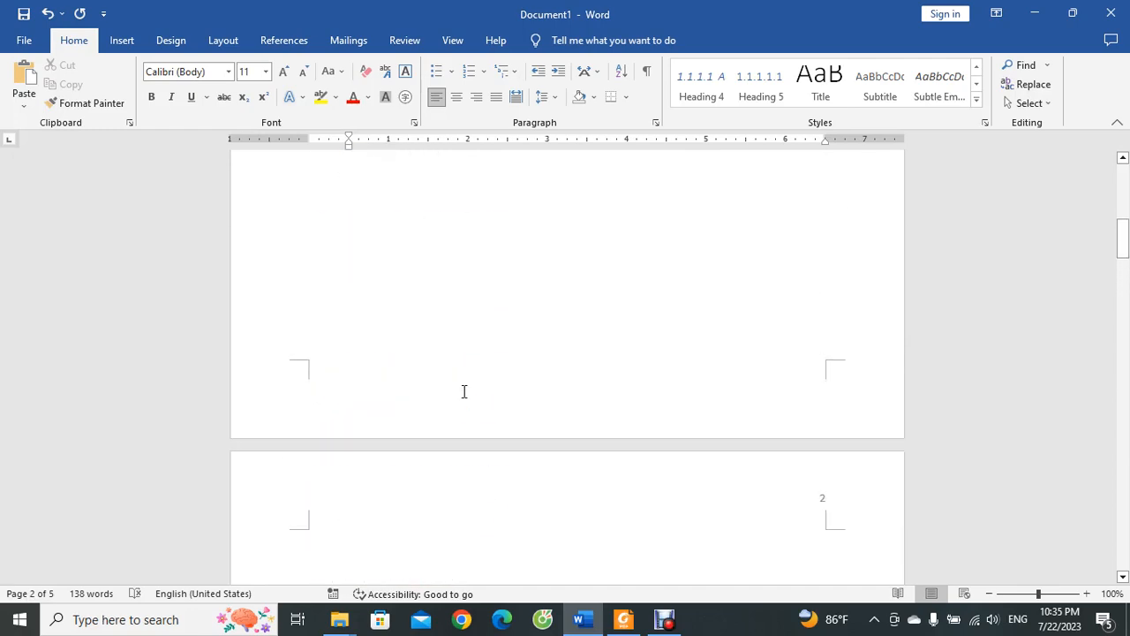
scroll(462, 391, up, 5)
scroll(656, 419, up, 4)
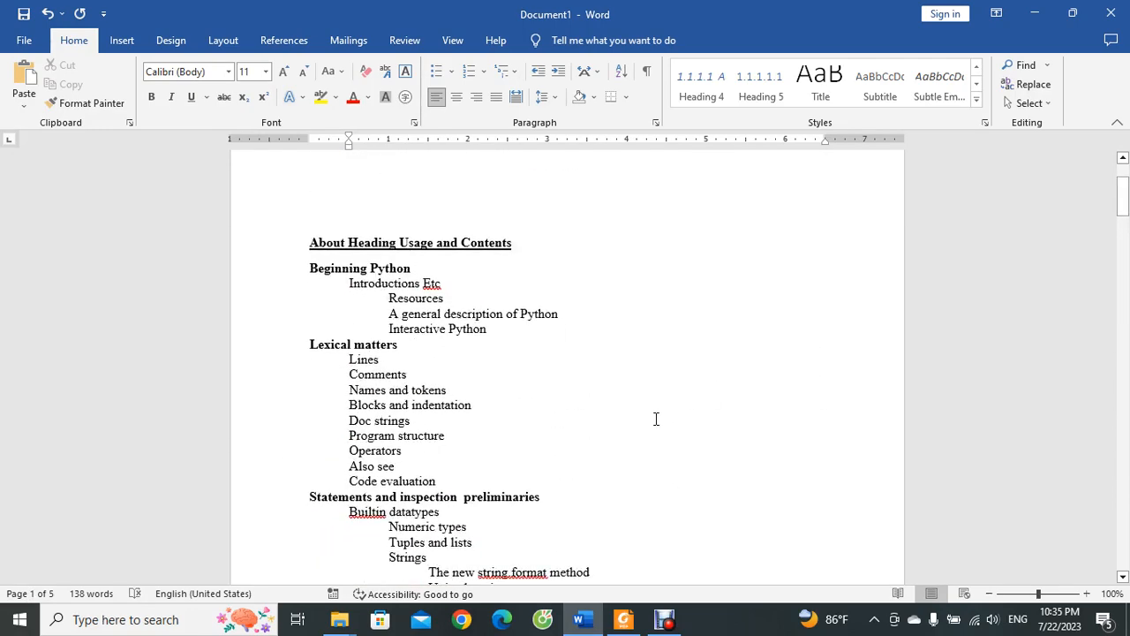
scroll(656, 418, down, 2)
drag(540, 545, 303, 167)
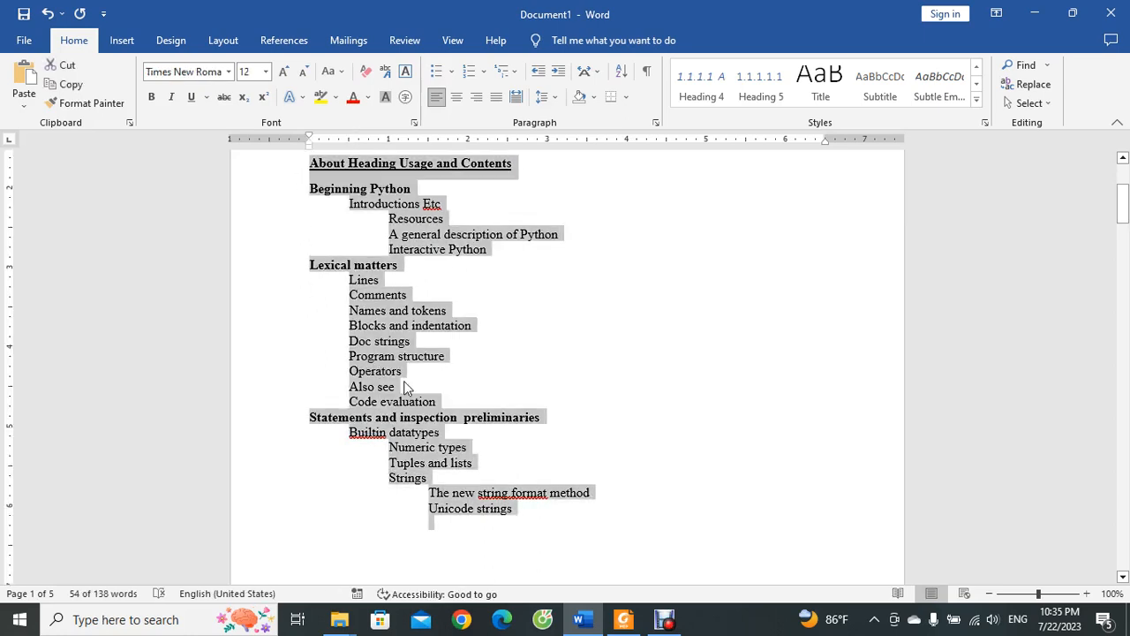
key(Delete)
scroll(409, 457, up, 3)
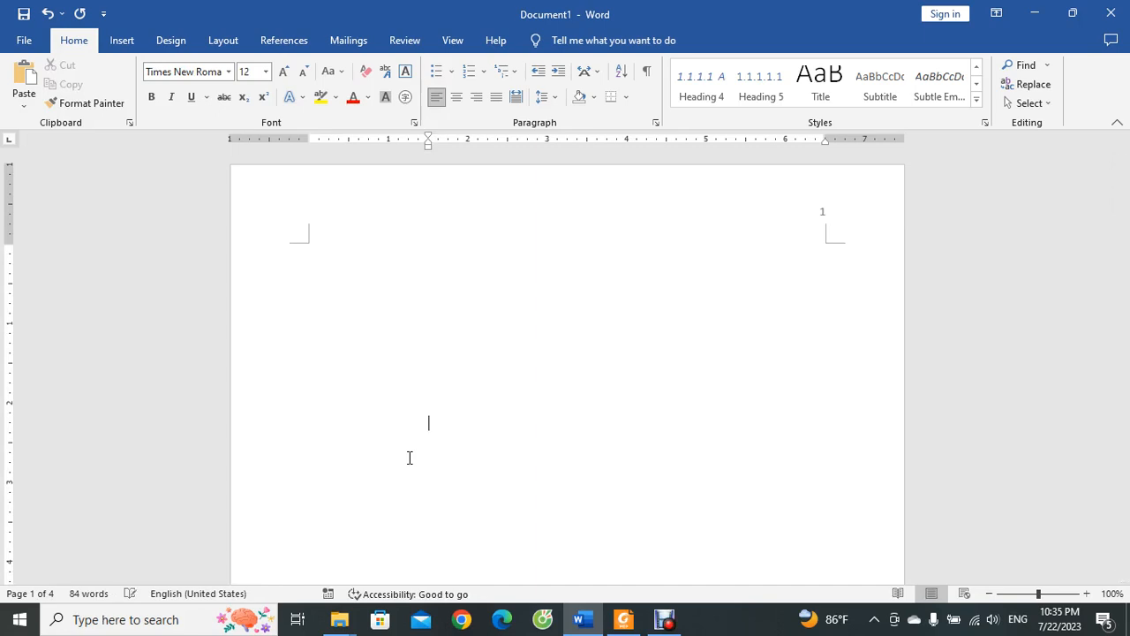
Insert blank lines on the emptied first page to push the Chapter 1 heading to the top of page 2
scroll(408, 457, down, 8)
scroll(435, 460, up, 3)
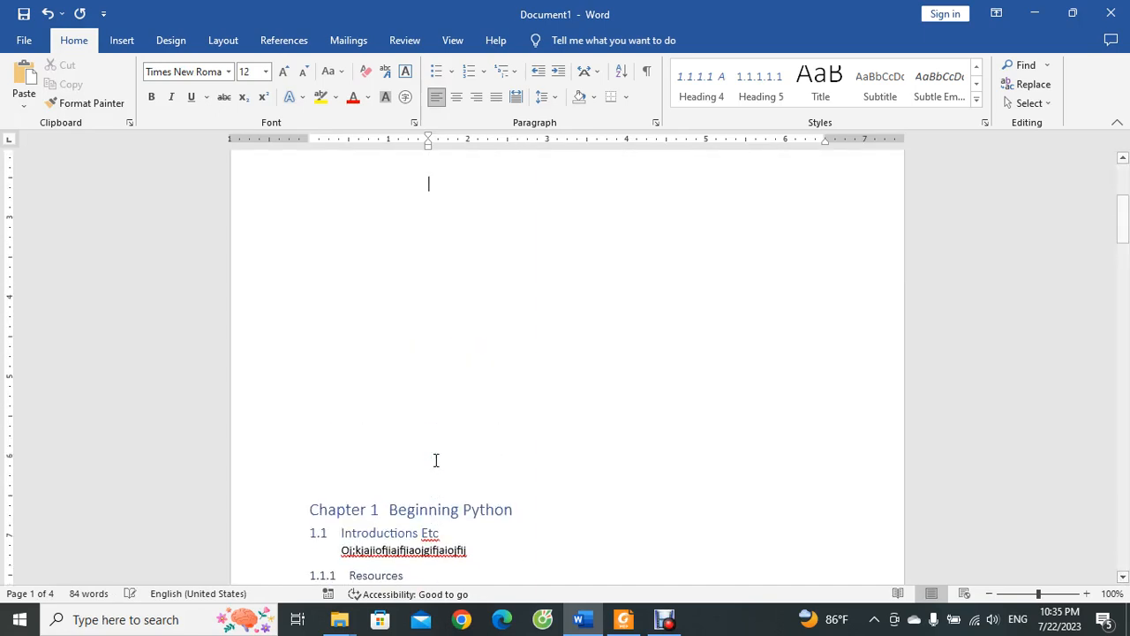
scroll(436, 460, up, 3)
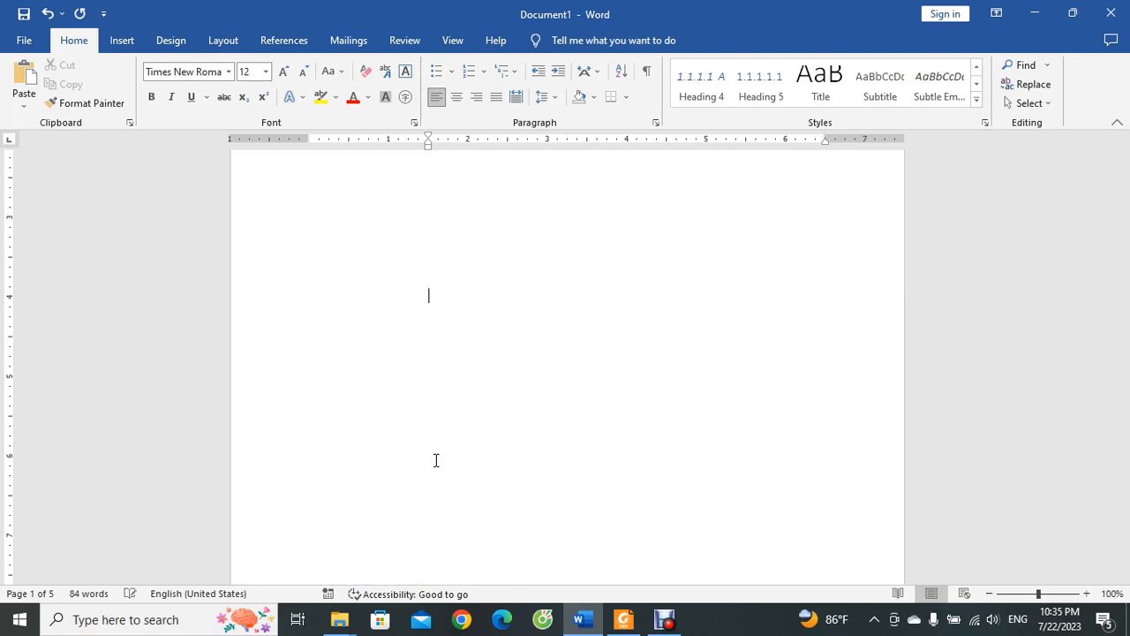
scroll(436, 460, down, 5)
key(Return)
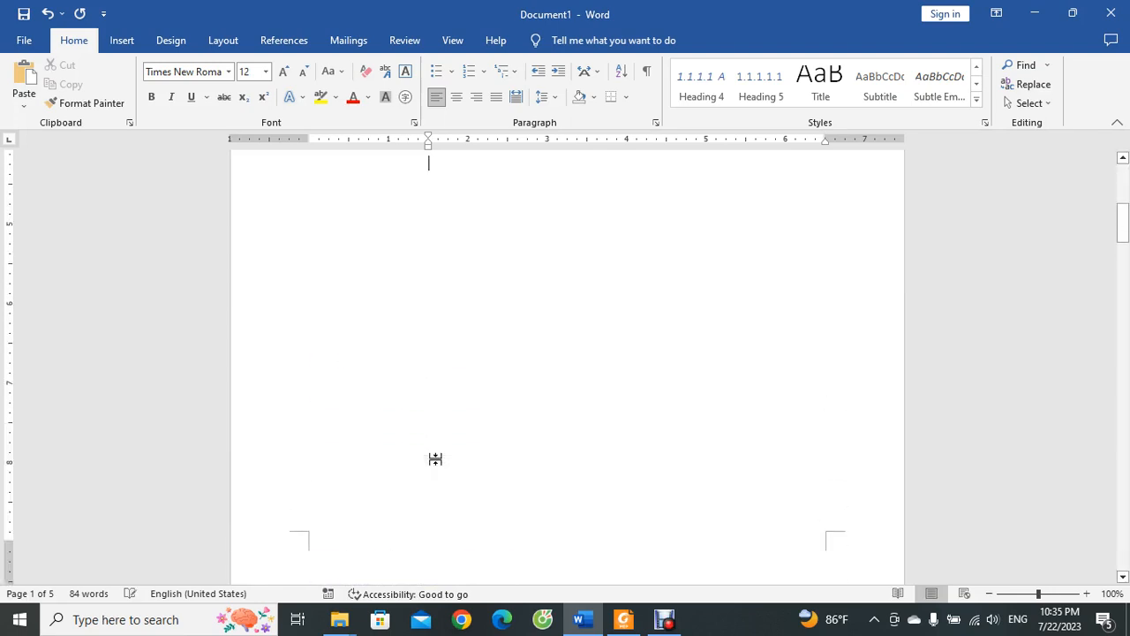
Examine the level 1 number format and font settings in the multilevel list definition of the Beginning Python heading, leaving them unchanged
scroll(435, 460, down, 7)
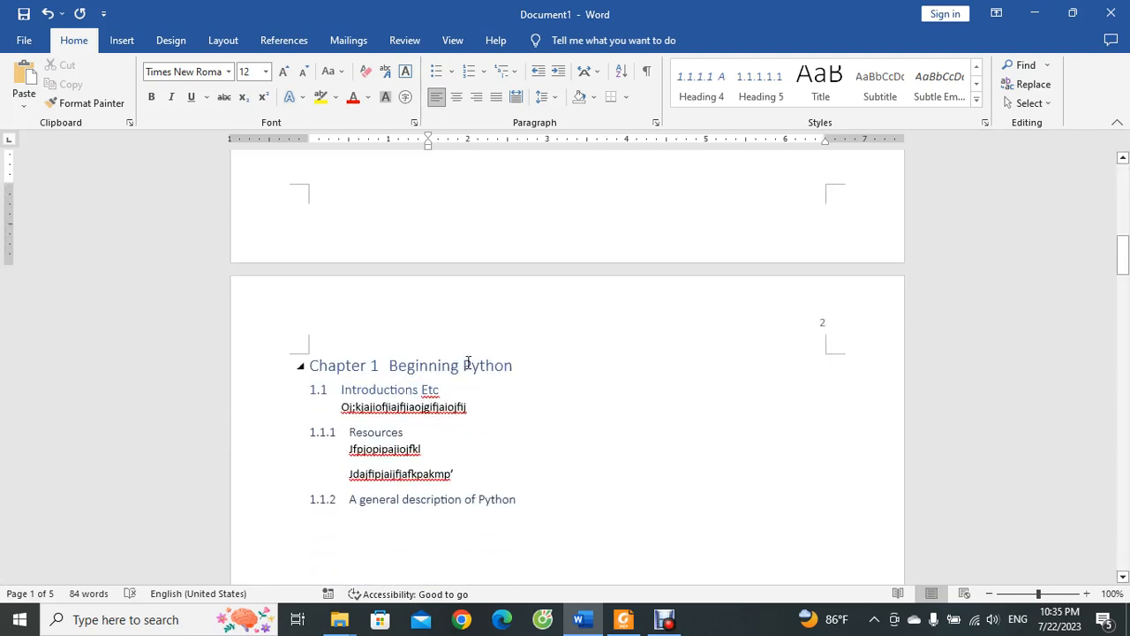
drag(468, 363, 292, 362)
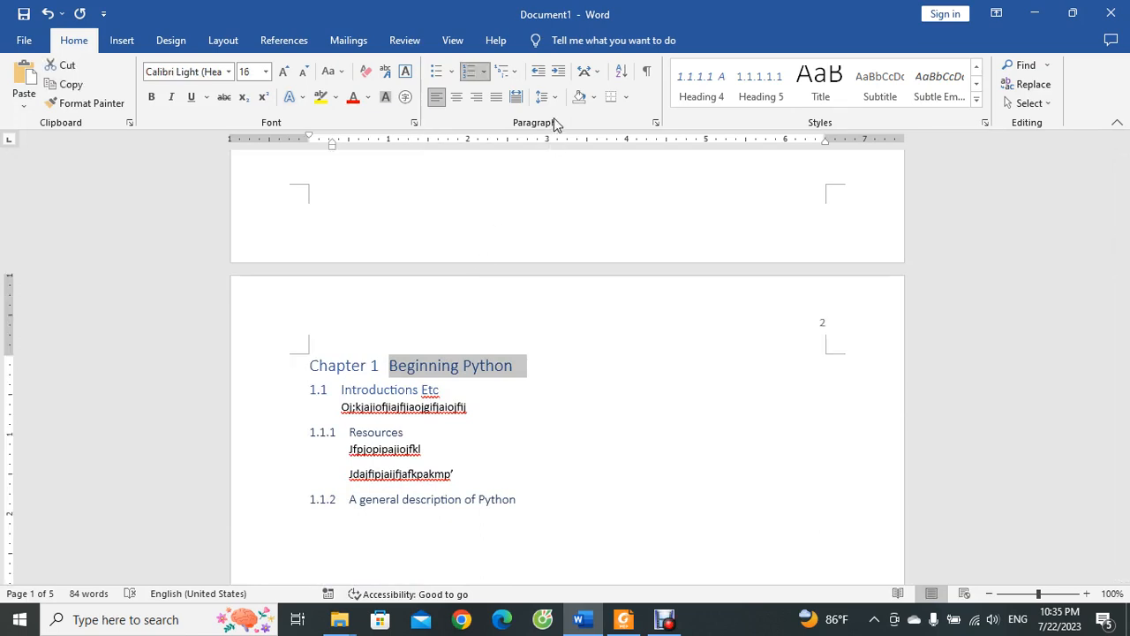
click(516, 74)
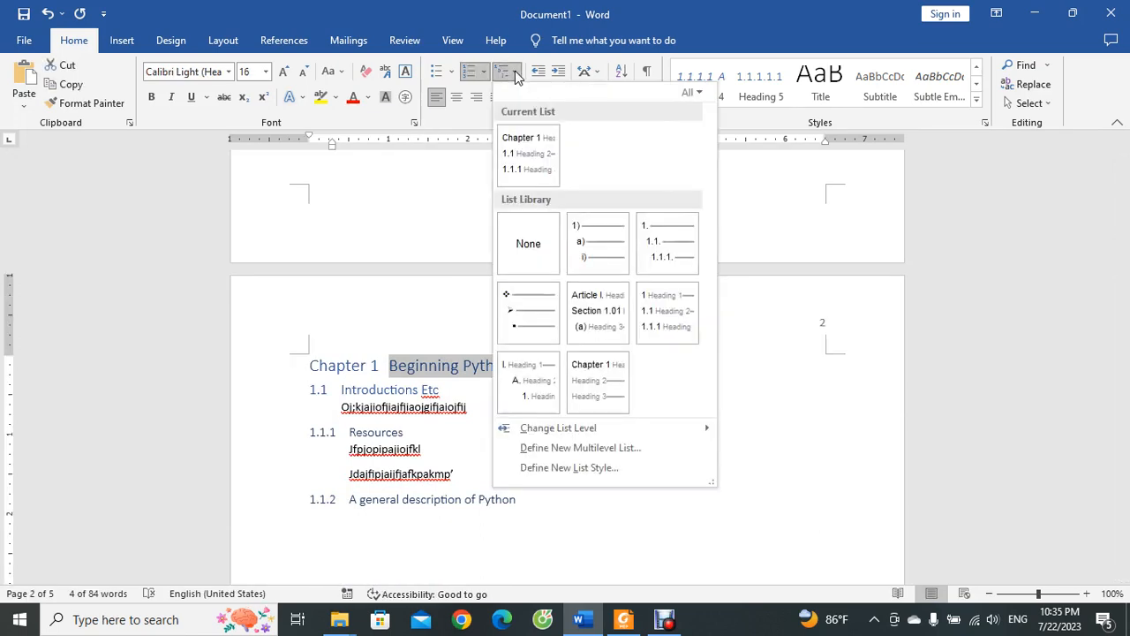
click(547, 454)
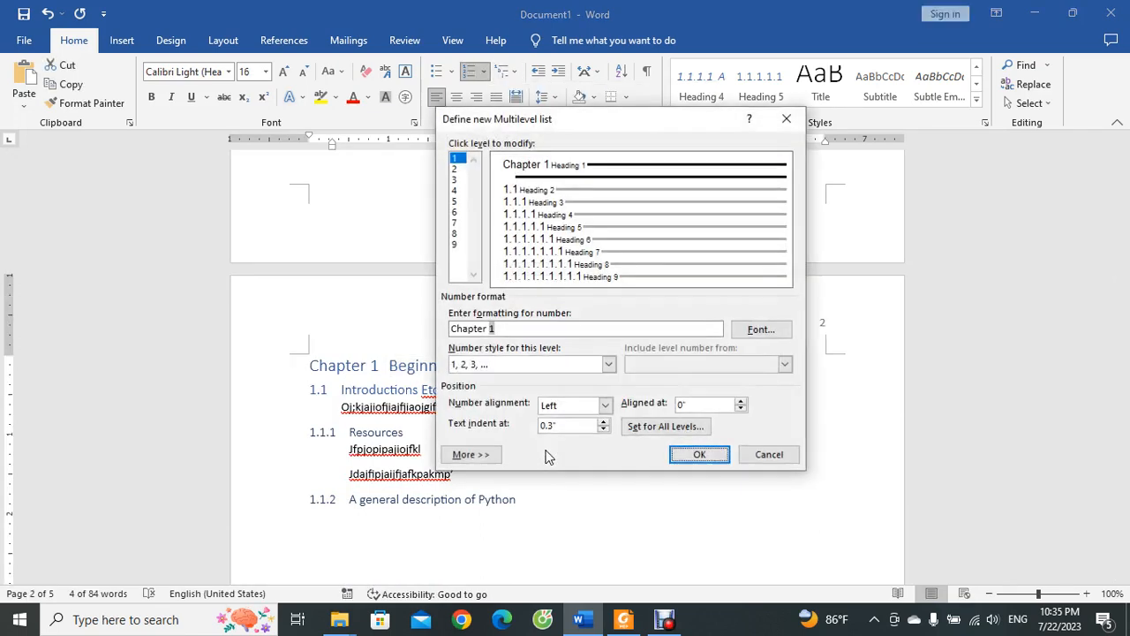
click(757, 332)
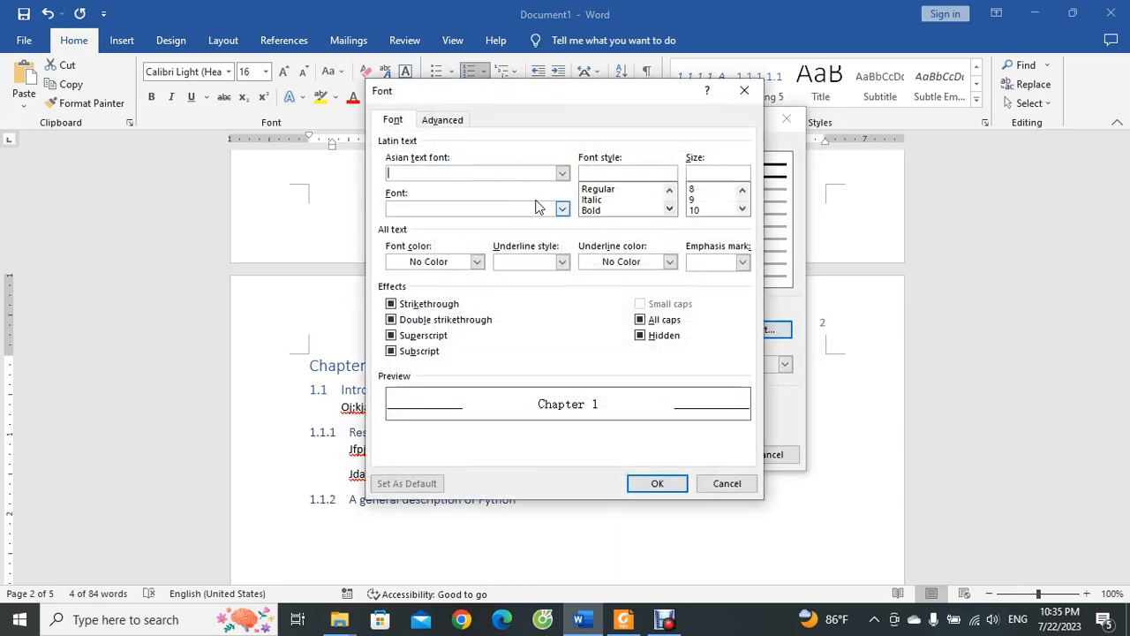
click(745, 90)
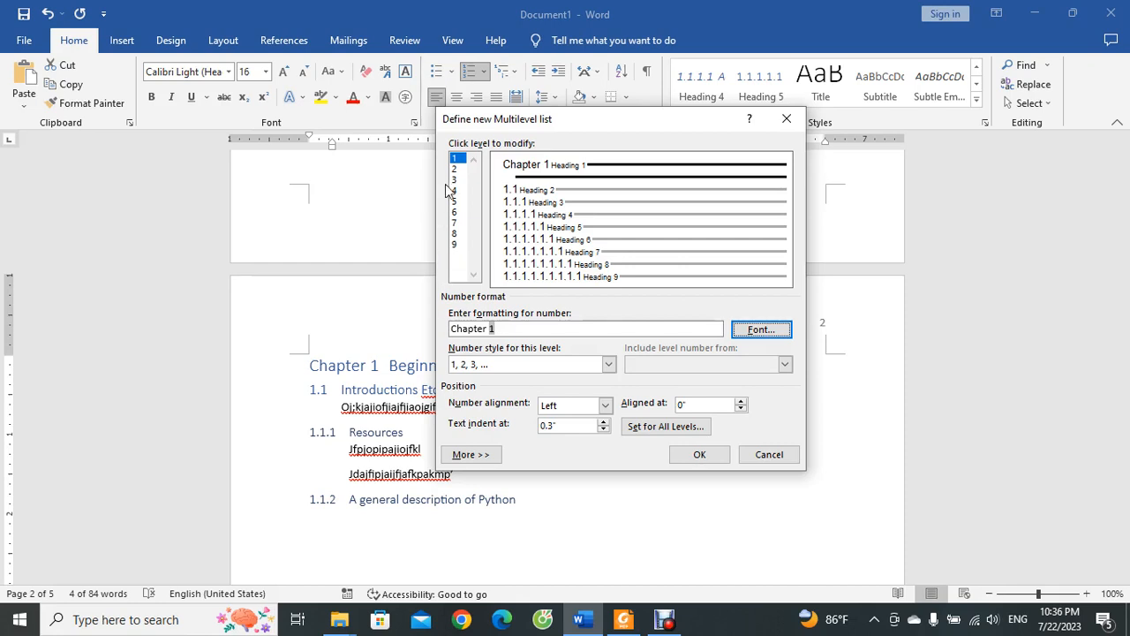
click(787, 118)
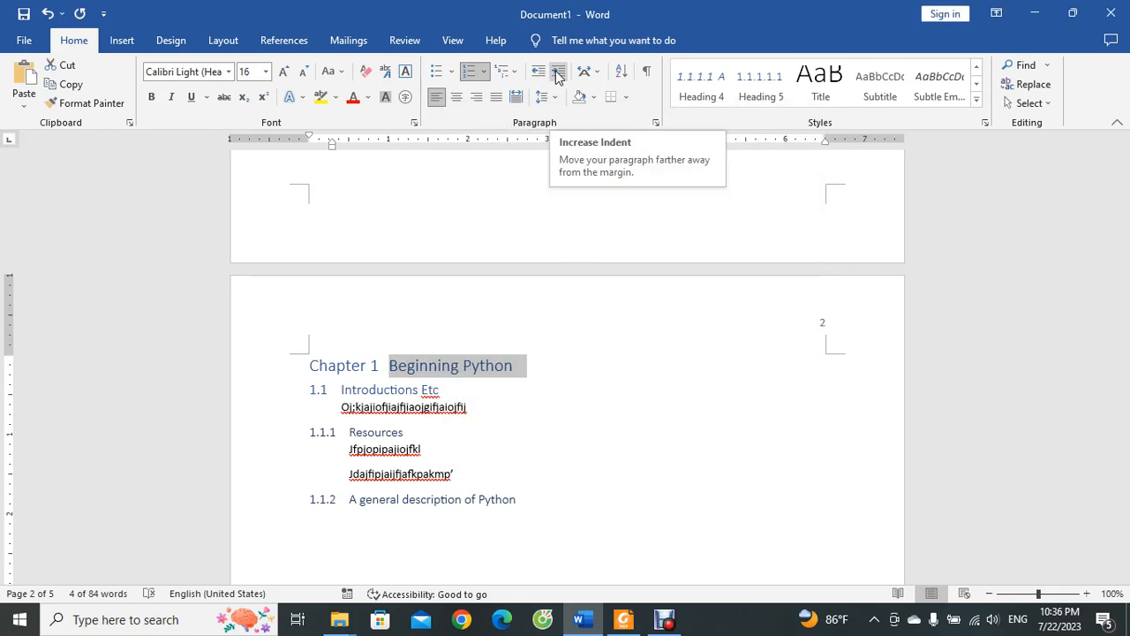
Review the Chapter 1 headings and the sample text under Resources on page 2
click(560, 406)
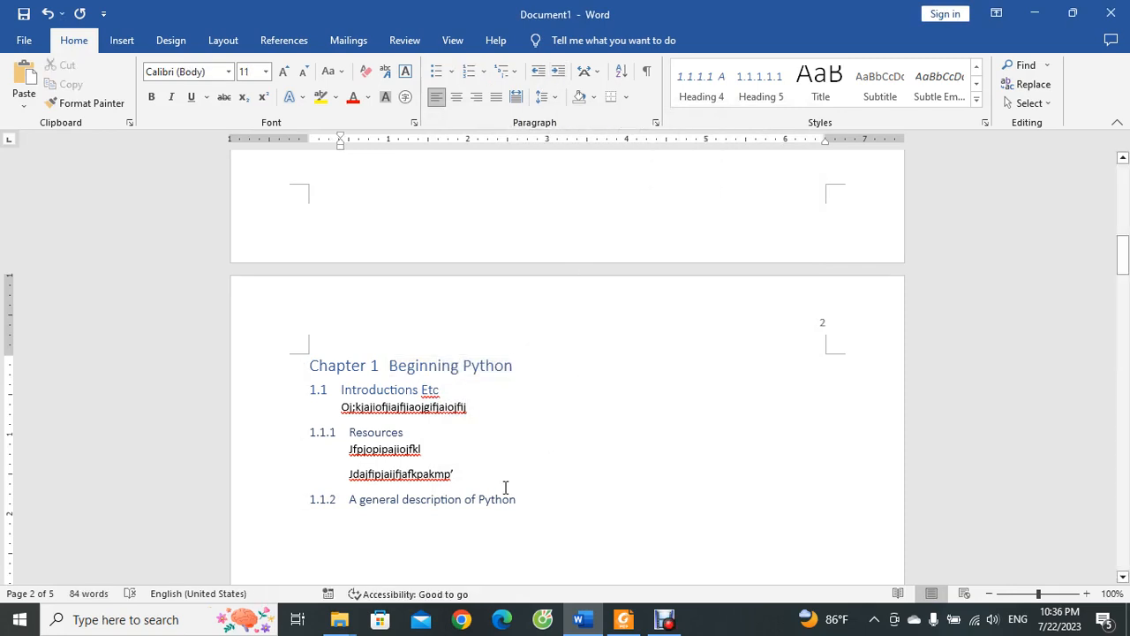
scroll(746, 429, down, 5)
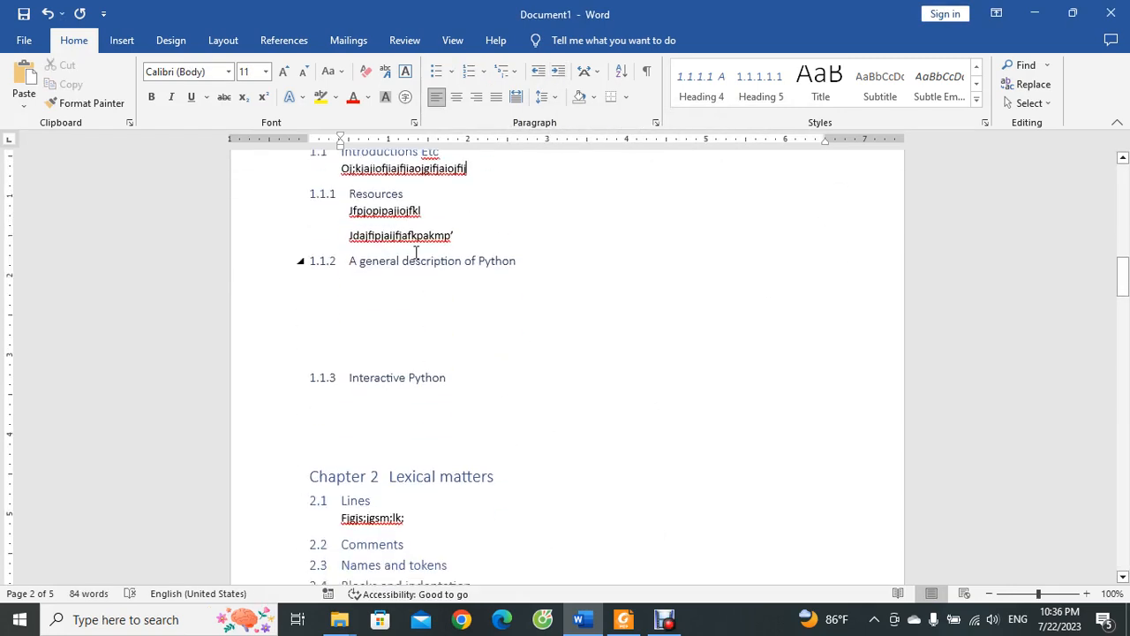
drag(343, 214, 465, 238)
scroll(465, 320, up, 3)
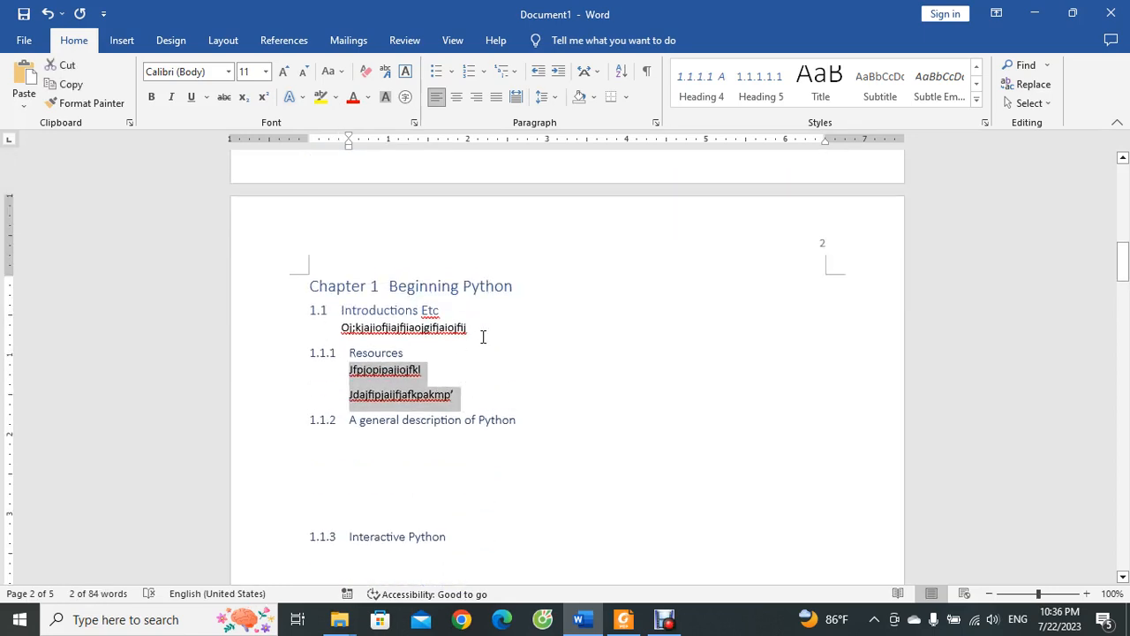
scroll(494, 374, up, 18)
scroll(497, 392, up, 1)
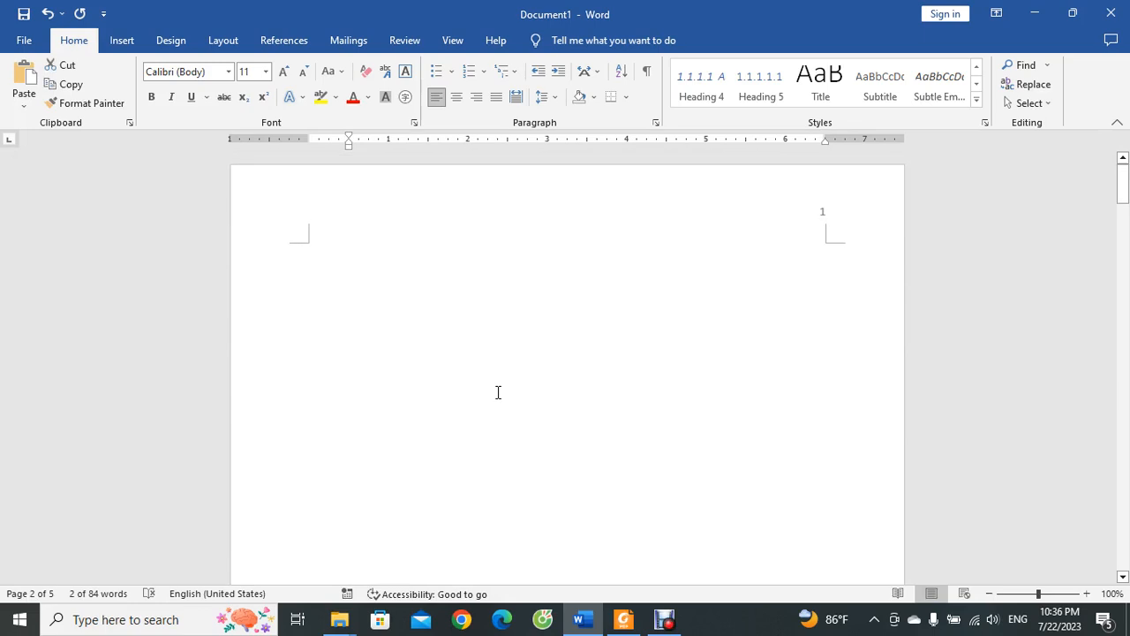
Insert an Automatic Table 1 table of contents at the start of the blank first page
click(348, 303)
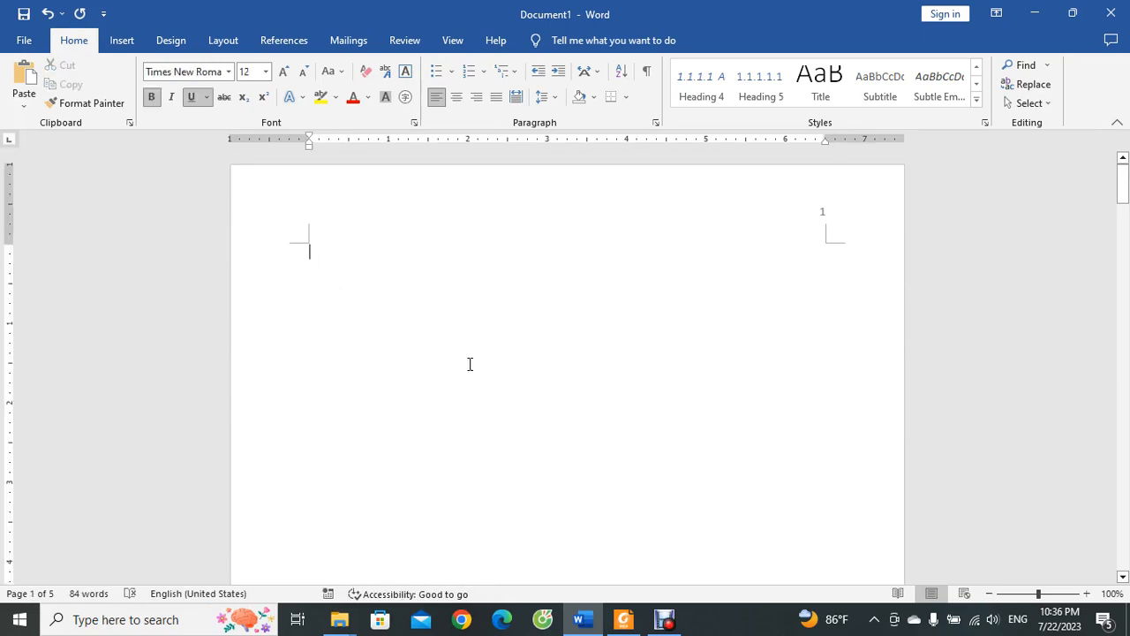
scroll(487, 383, down, 18)
scroll(459, 486, down, 1)
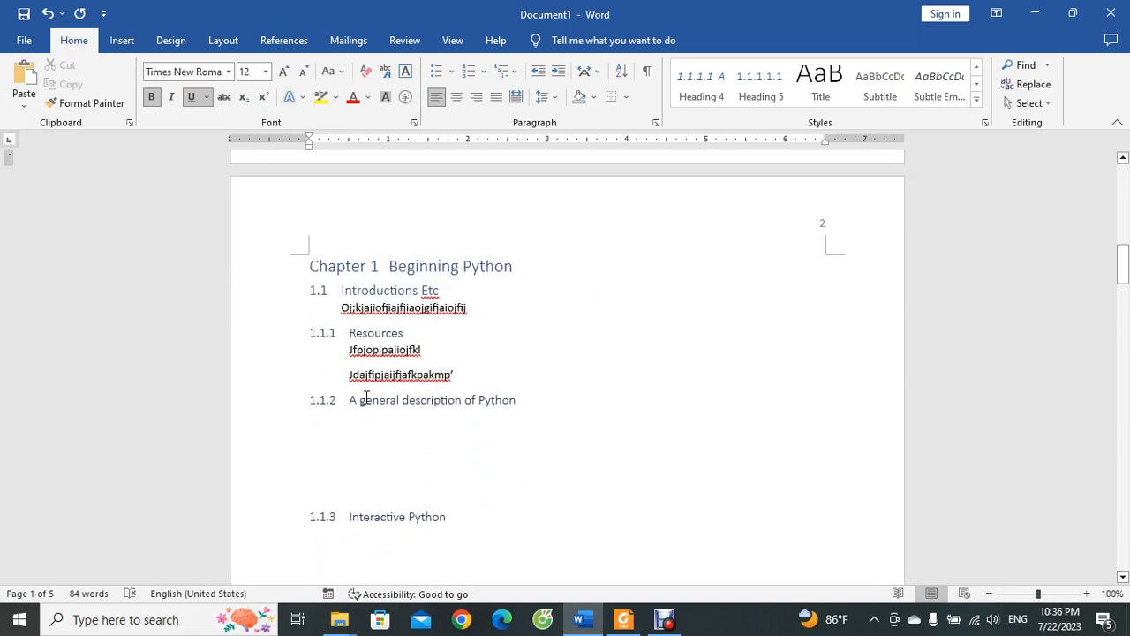
scroll(577, 430, up, 15)
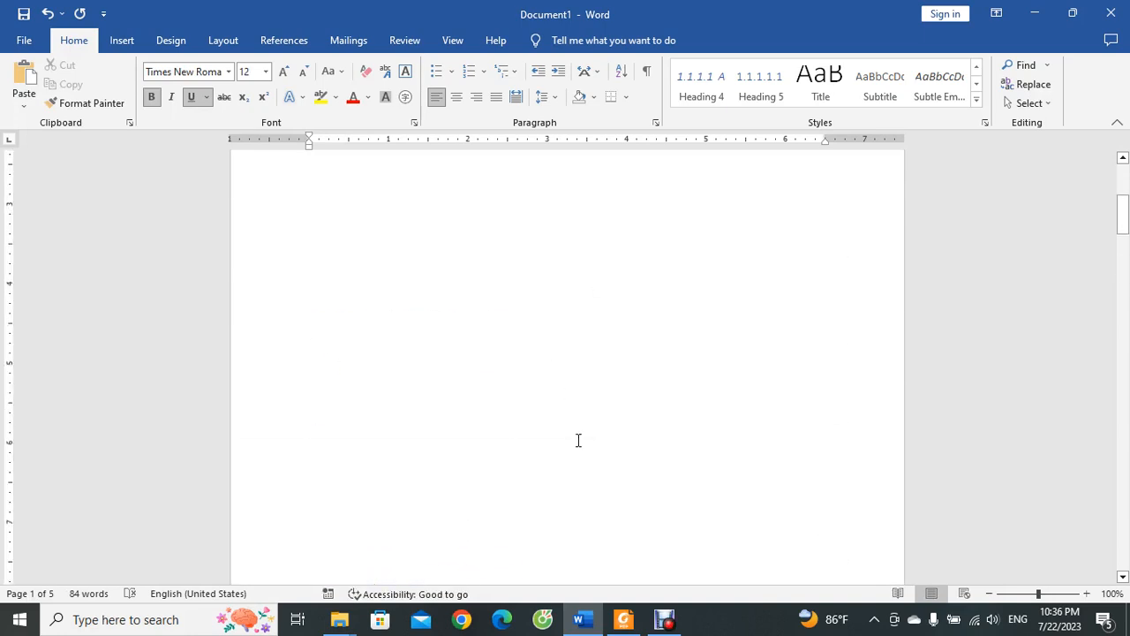
scroll(578, 440, up, 5)
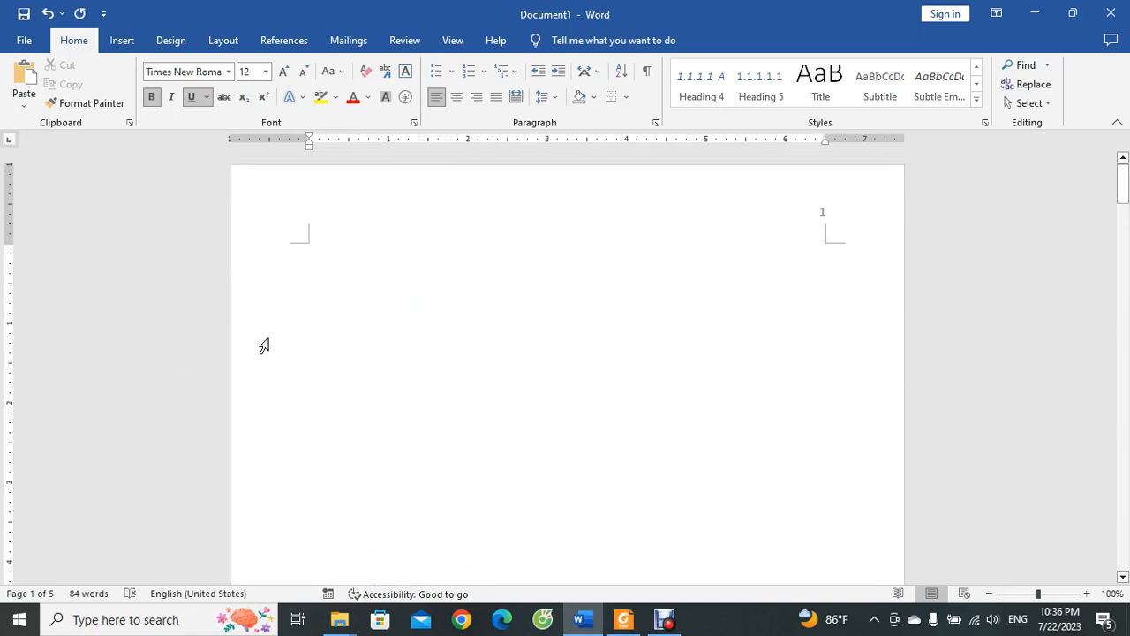
click(277, 42)
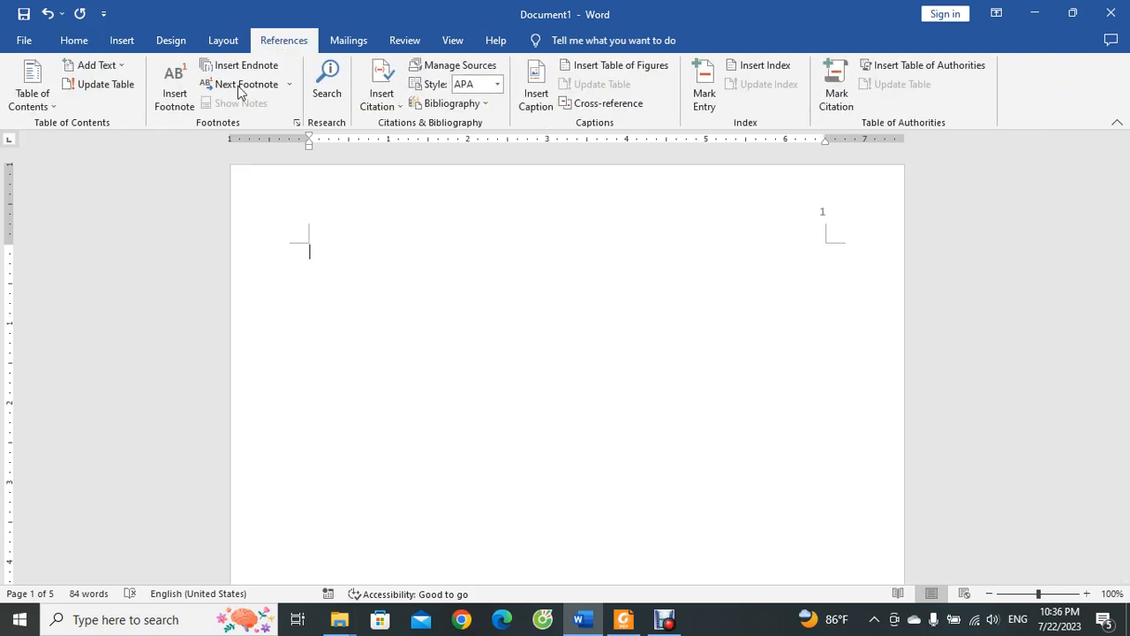
click(48, 108)
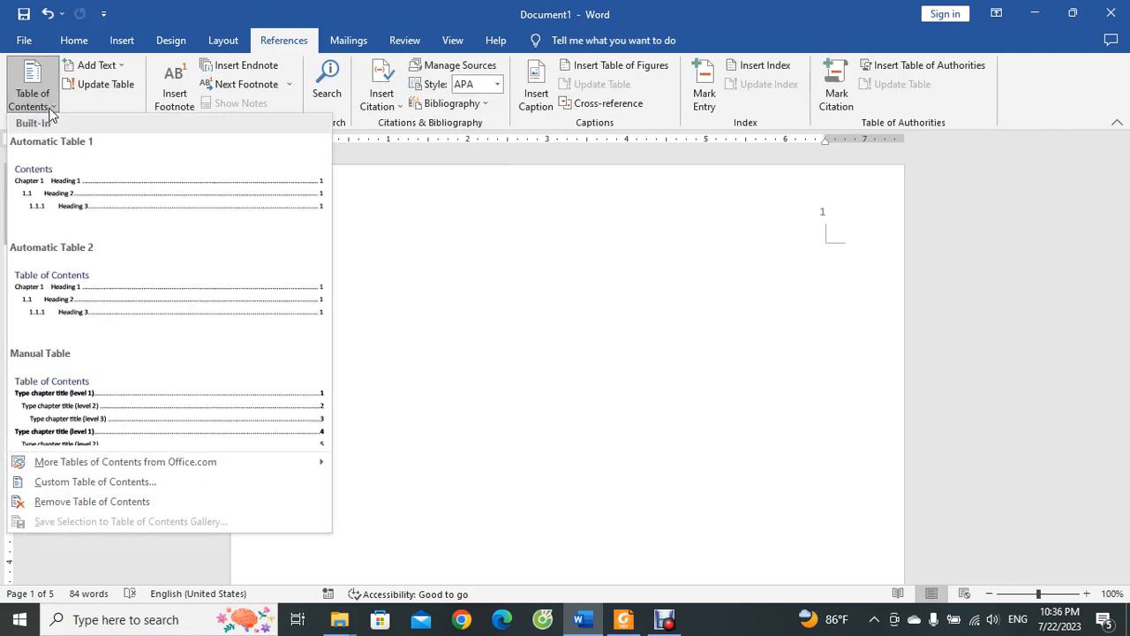
click(55, 181)
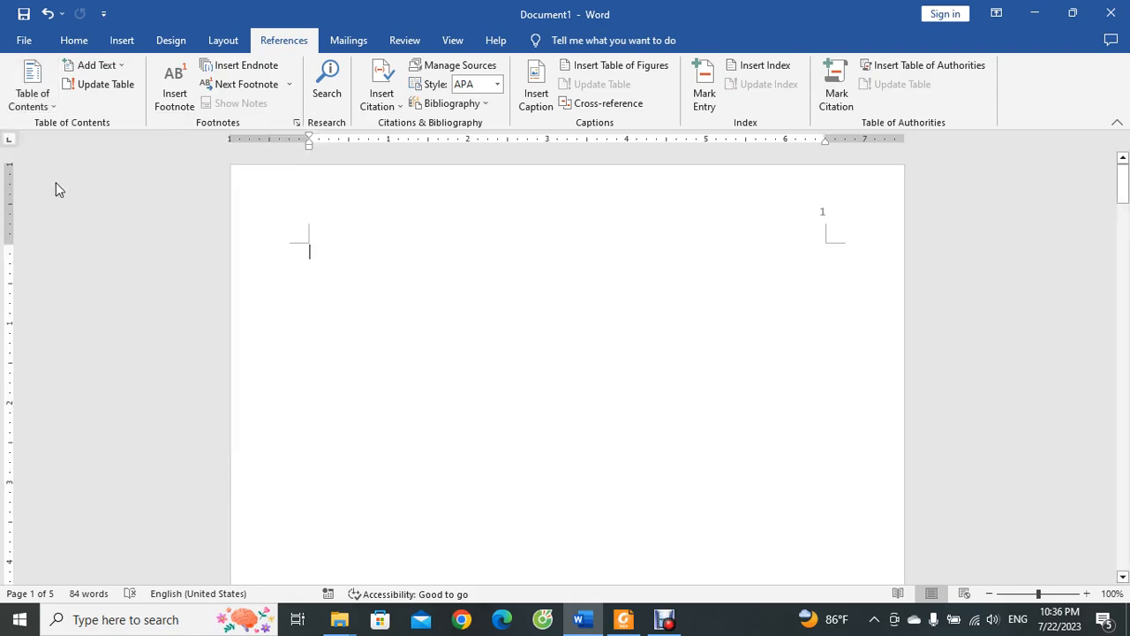
Examine the entries and page numbers in the table of contents, from Beginning Python to Strings
scroll(534, 265, up, 7)
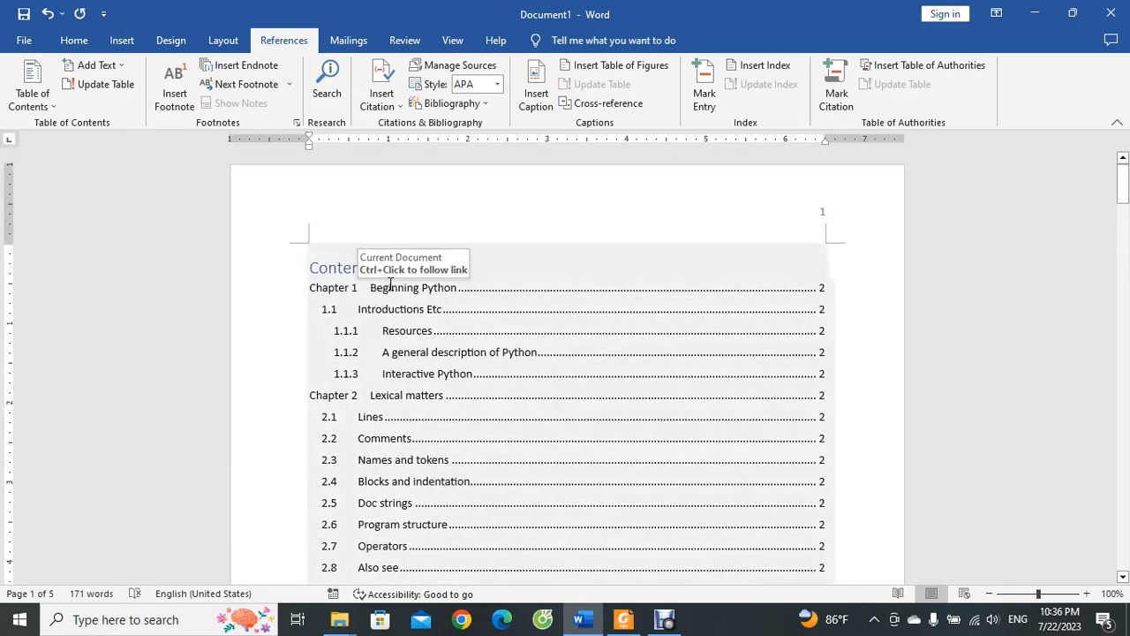
scroll(390, 282, down, 2)
scroll(633, 283, up, 2)
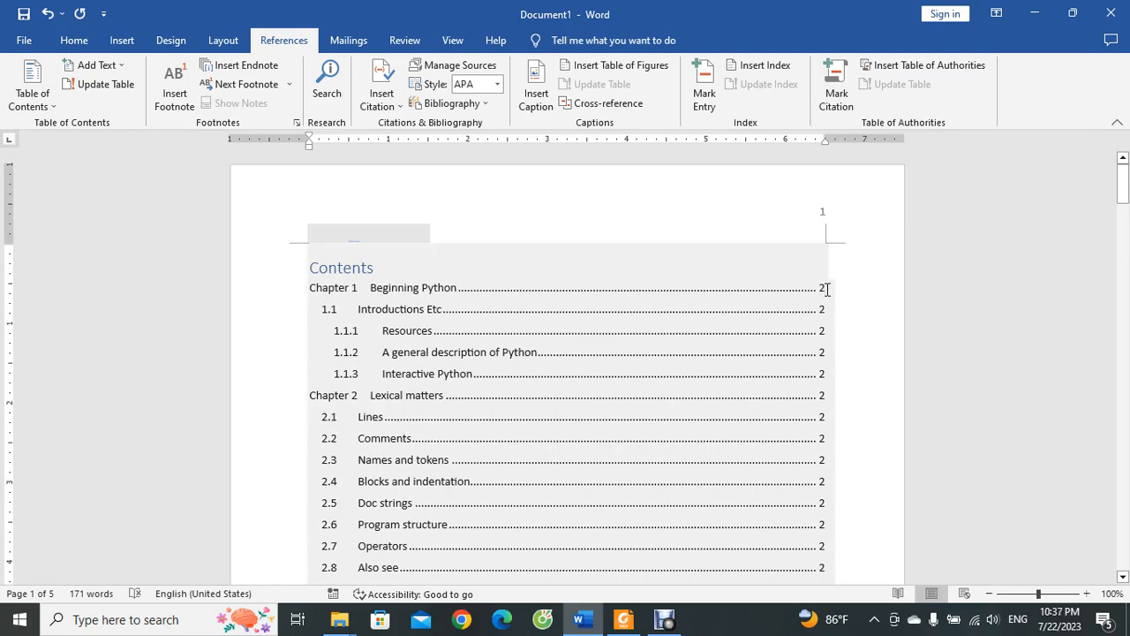
click(826, 311)
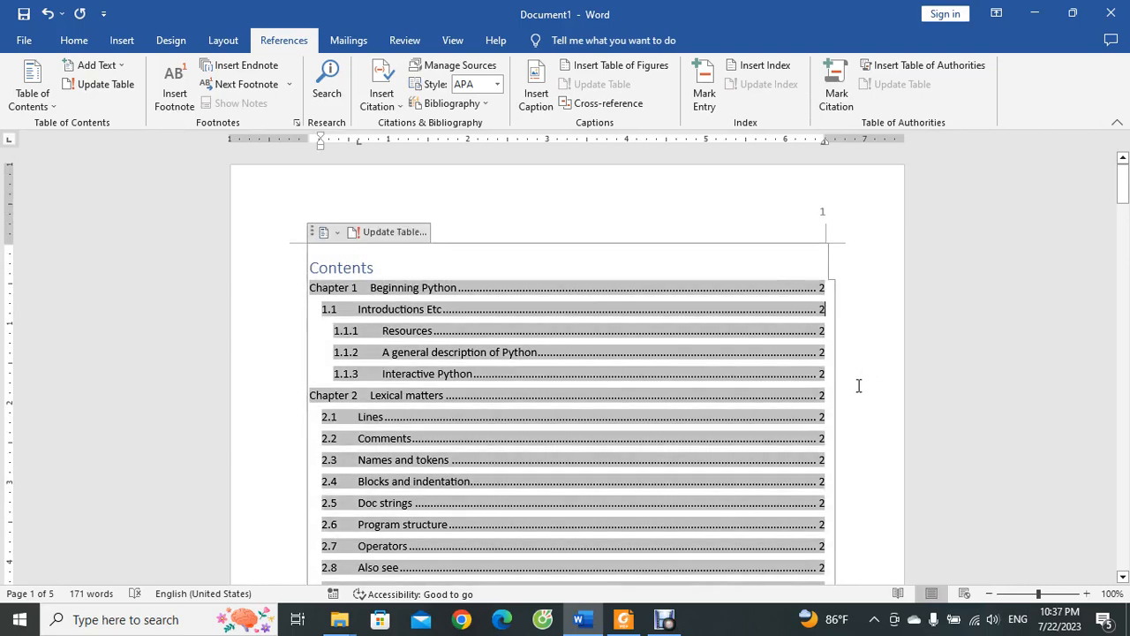
scroll(790, 386, down, 6)
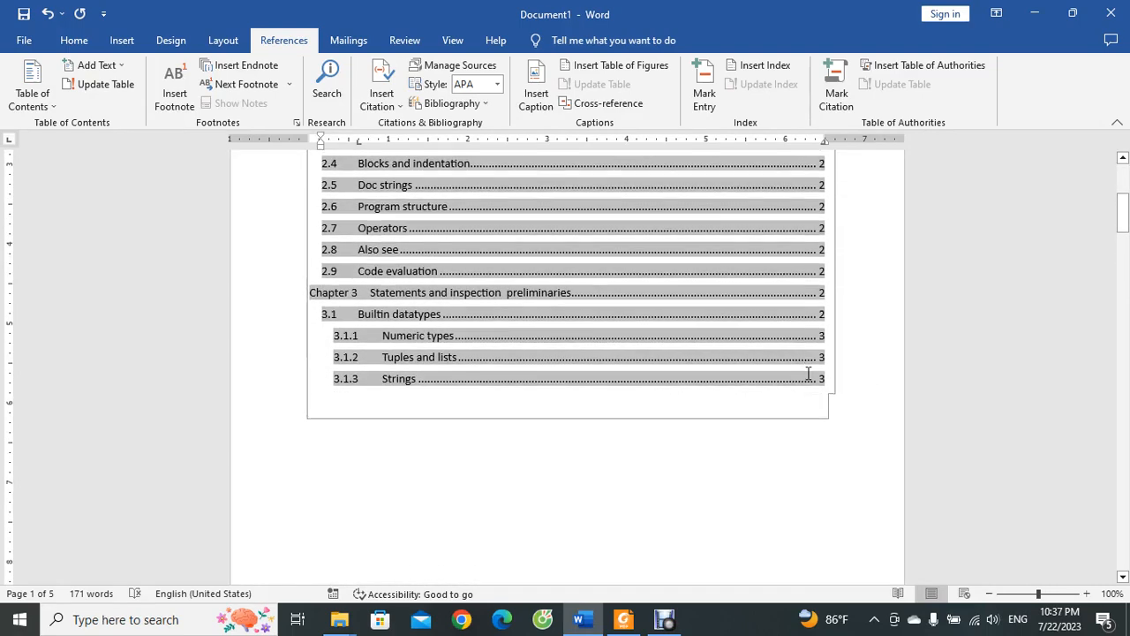
scroll(746, 409, up, 1)
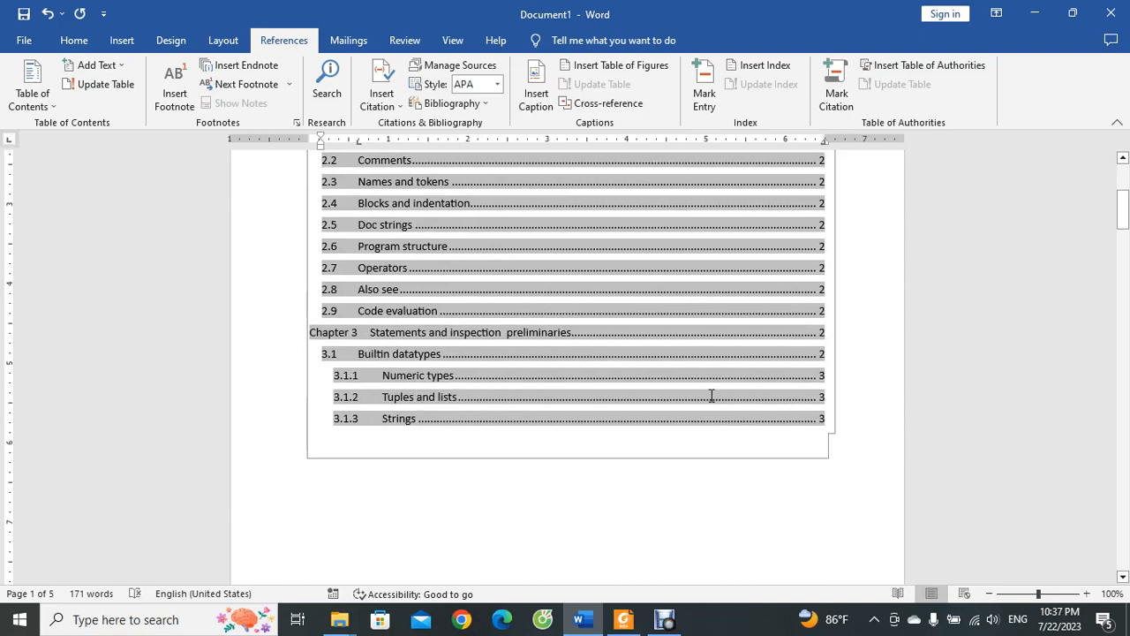
ctrl+click(519, 385)
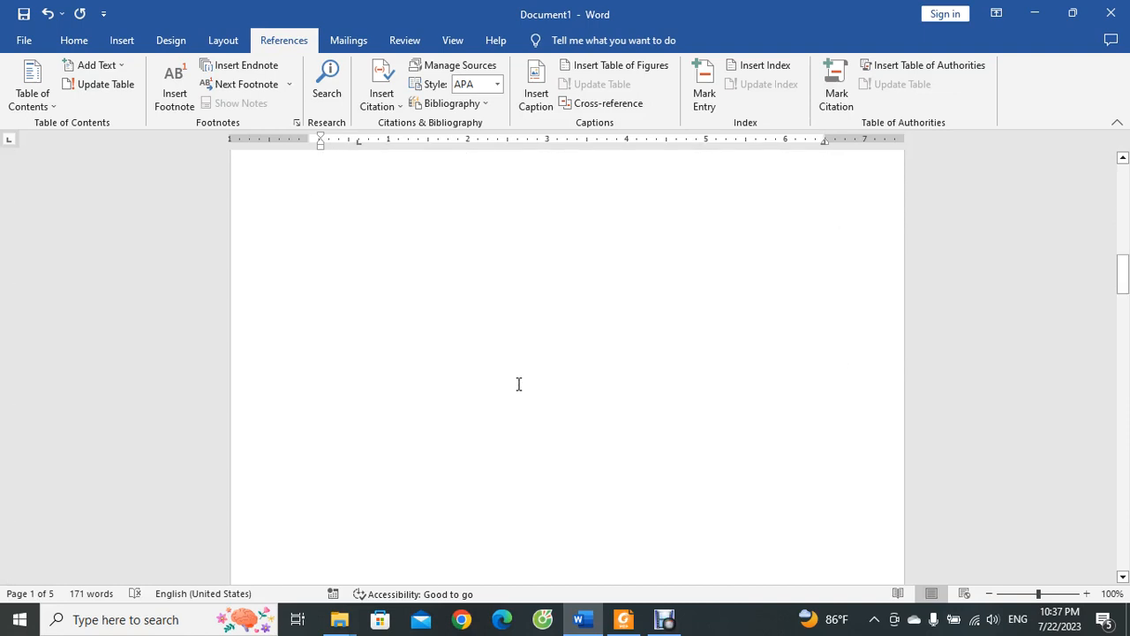
Insert blank lines above the Chapter 2 Lexical matters heading to push it to the top of page 4
scroll(519, 385, down, 12)
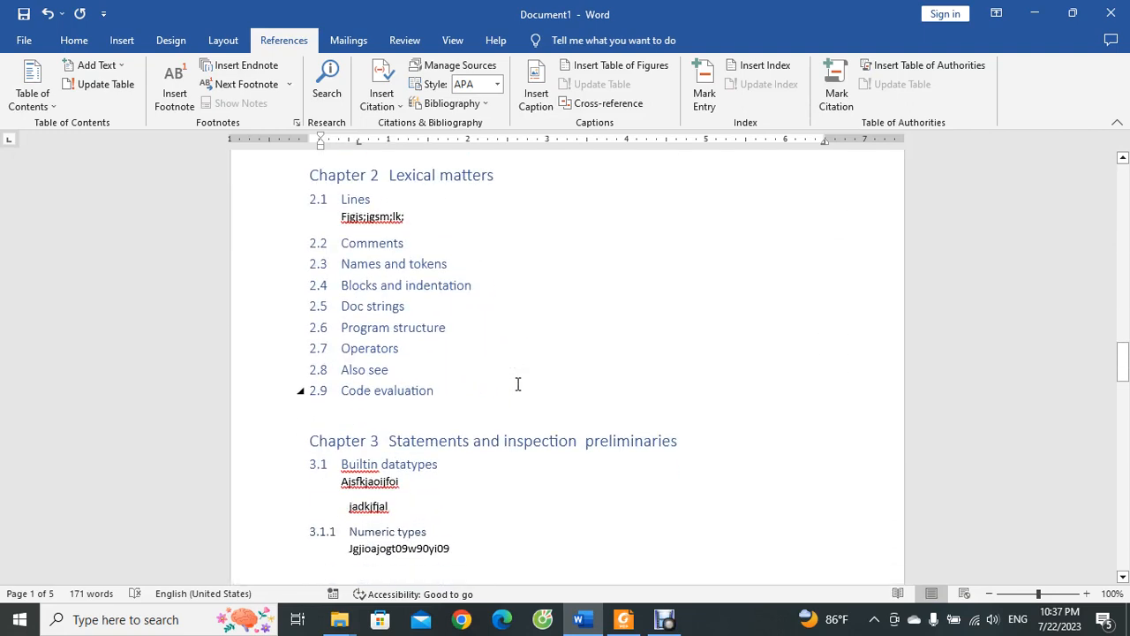
scroll(328, 338, up, 4)
click(316, 342)
key(Return)
key(Return)
key(Return)
key(Return)
key(Return)
key(Return)
key(Return)
key(Return)
key(Return)
key(Return)
key(Return)
key(Return)
key(Return)
key(Return)
key(Return)
key(Return)
key(Return)
key(Return)
key(Return)
key(Return)
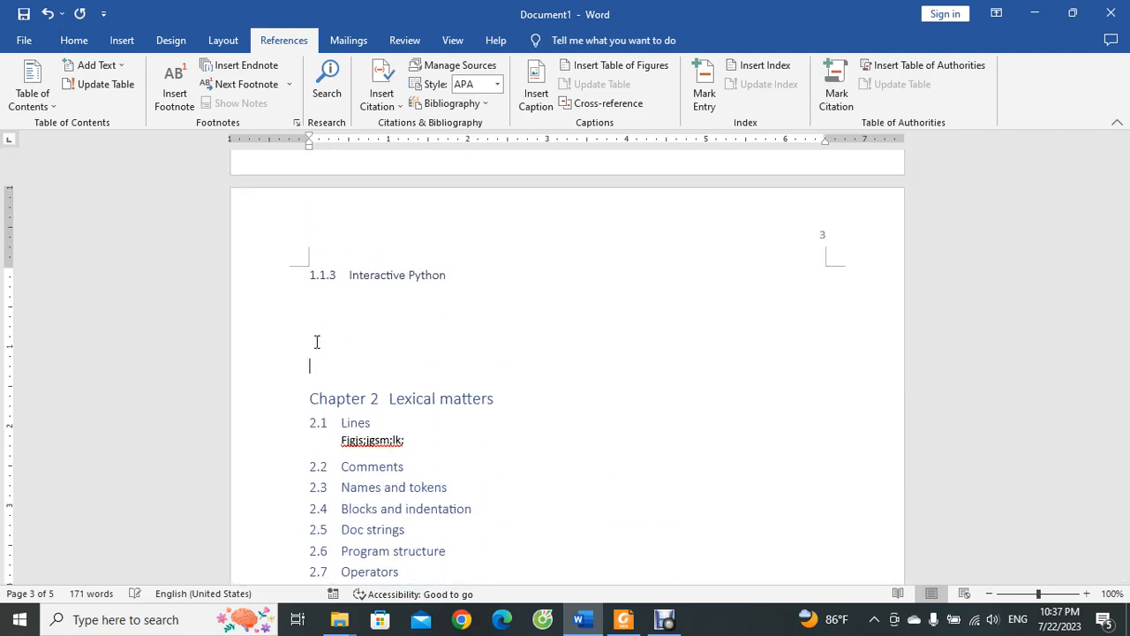
scroll(316, 342, down, 5)
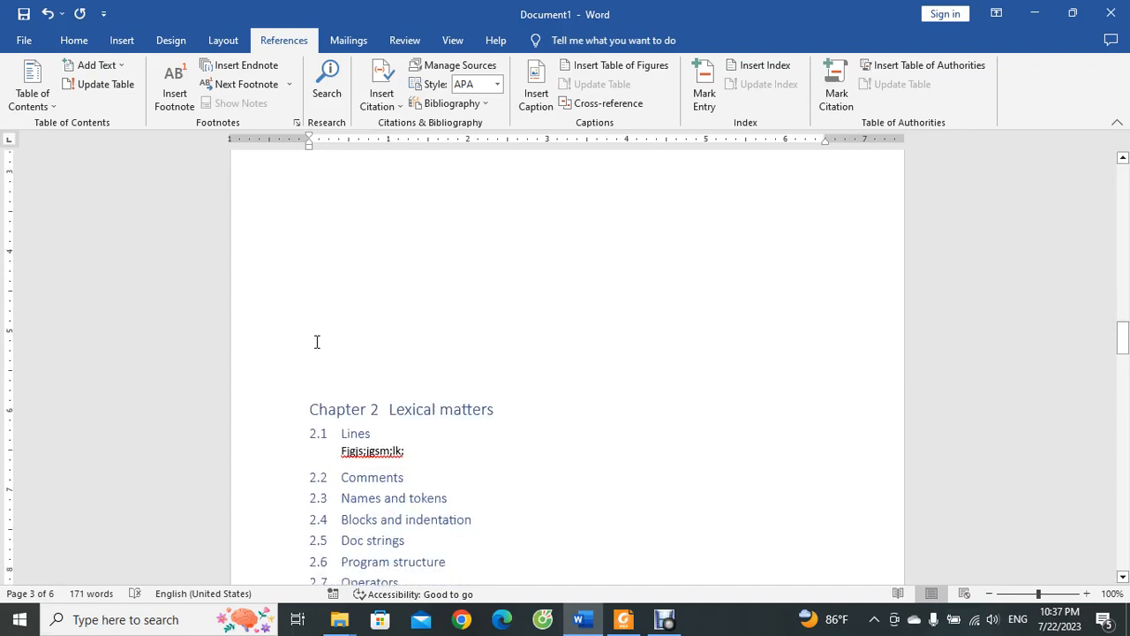
scroll(325, 343, up, 1)
key(Return)
key(Return)
key(Return)
key(Return)
key(Return)
key(Return)
key(Return)
key(Return)
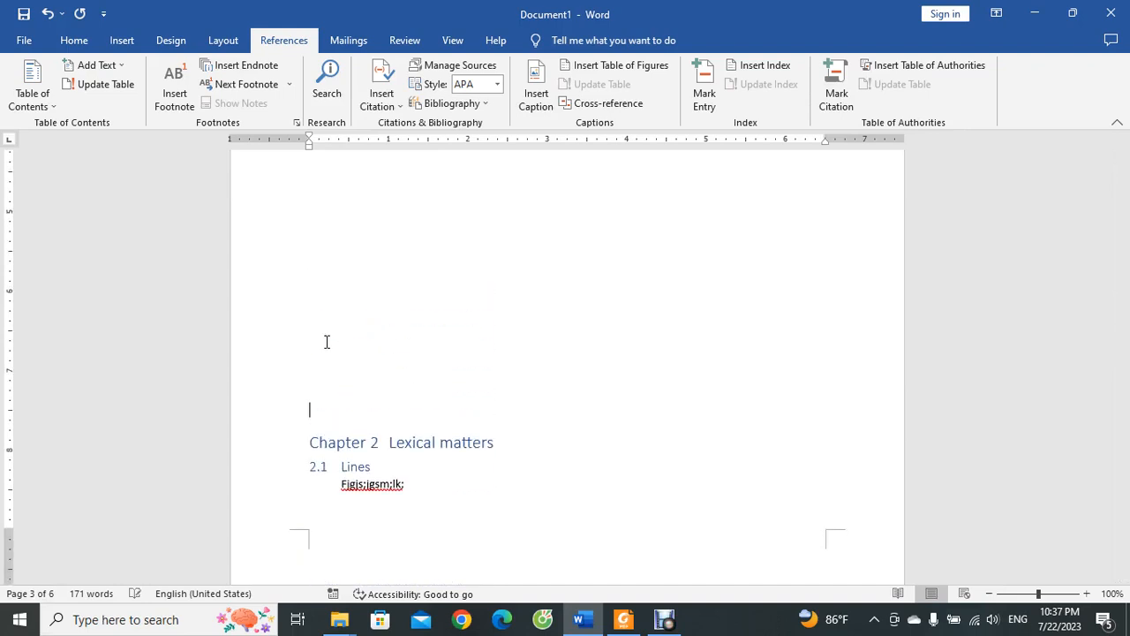
scroll(327, 342, down, 5)
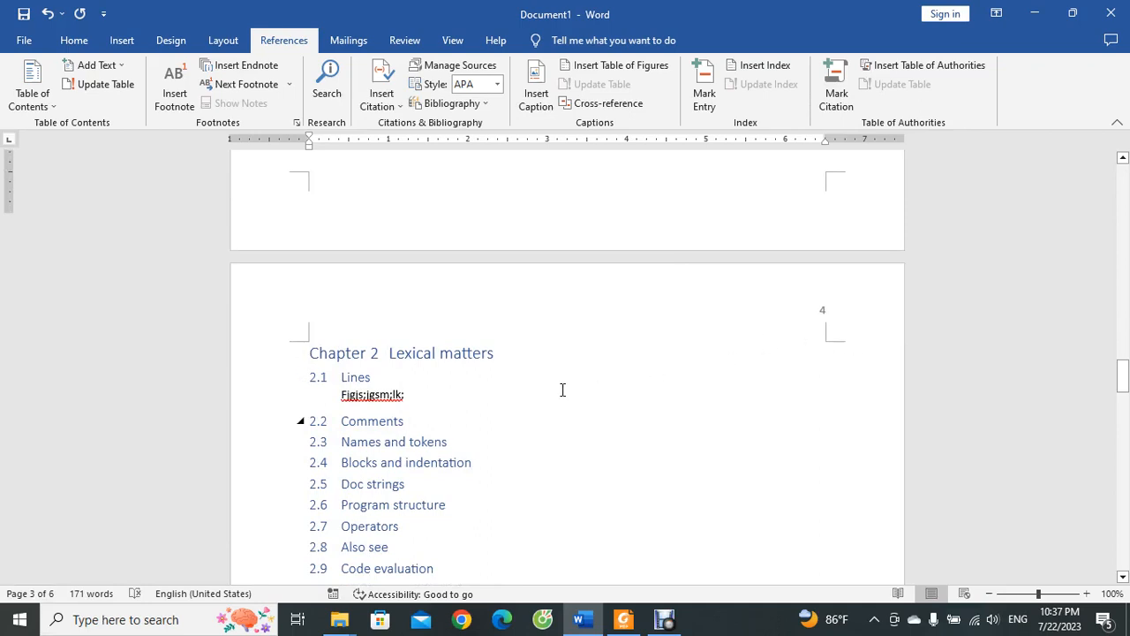
Insert blank lines after the sample text under 2.1 Lines to move the 2.2 Comments heading onto page 5
scroll(313, 347, down, 2)
click(415, 317)
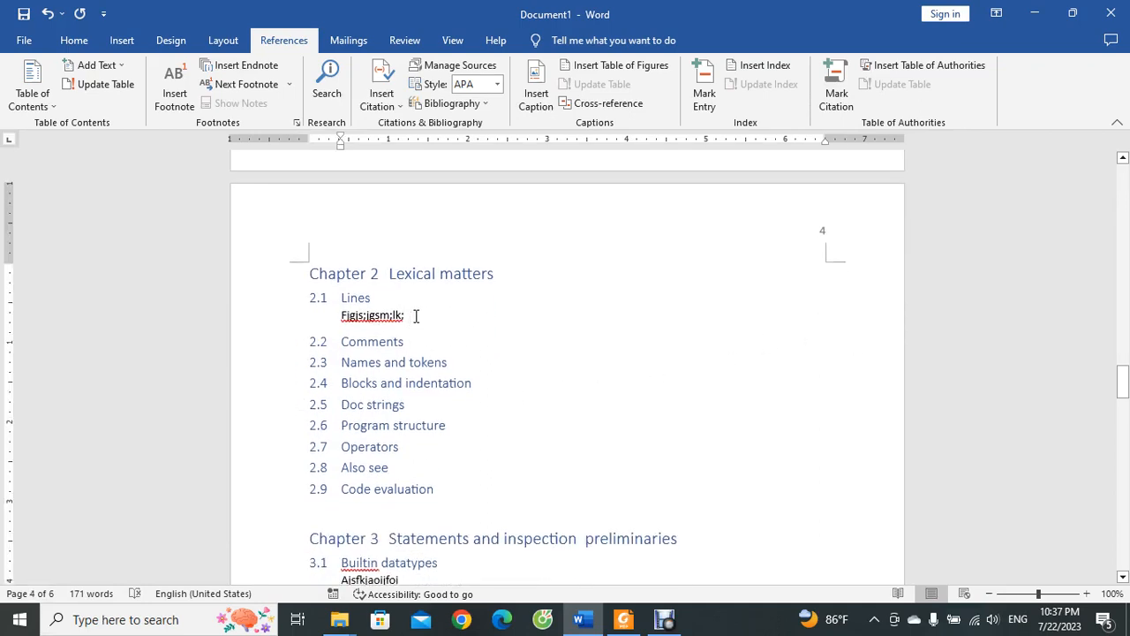
key(Return)
key(Return)
key(Return)
key(Return)
key(Return)
key(Return)
key(Return)
key(Return)
key(Return)
key(Return)
key(Return)
key(Return)
key(Return)
key(Return)
key(Return)
key(Return)
key(Return)
key(Return)
key(Return)
key(Return)
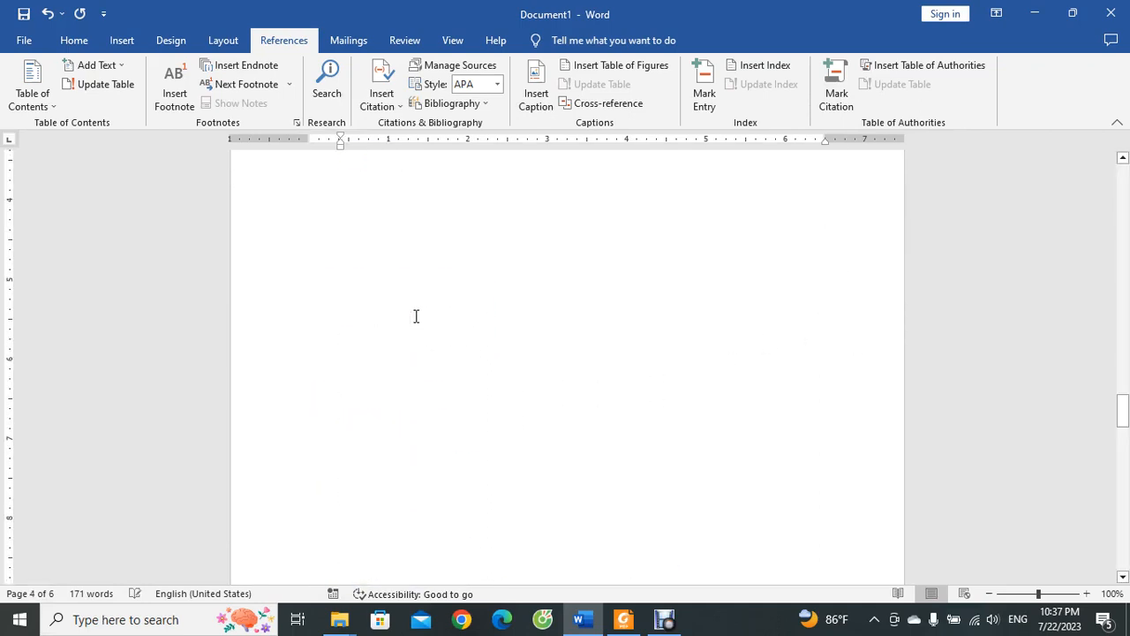
key(Return)
key(Return)
key(Return)
key(Return)
key(Return)
key(Return)
key(Return)
key(Return)
scroll(416, 495, down, 3)
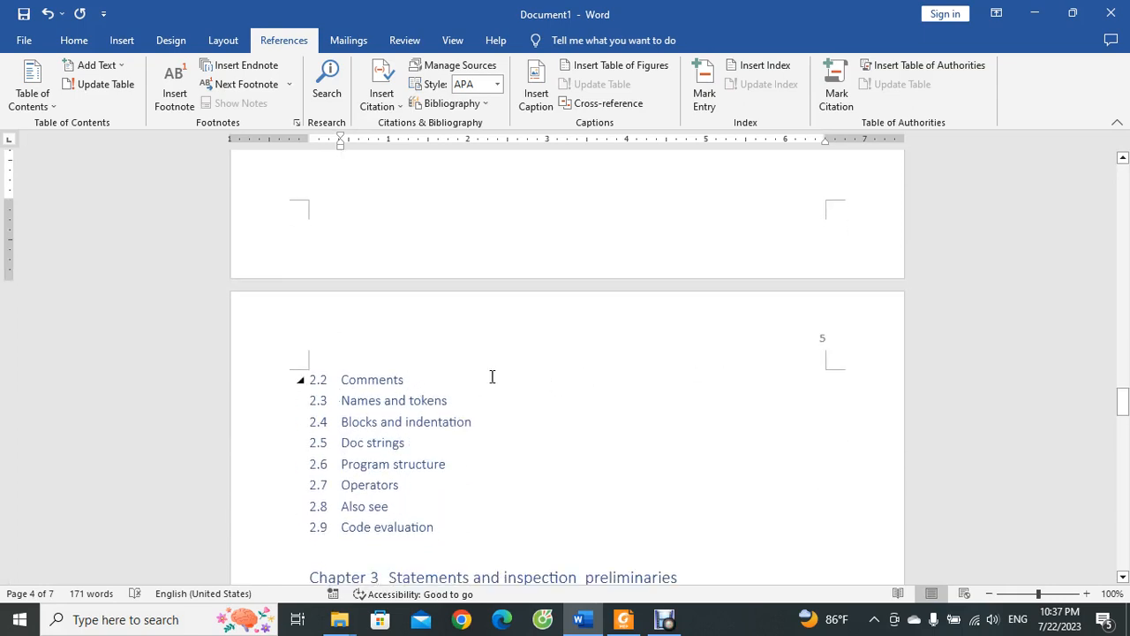
Insert blank lines after the 2.7 Operators heading to move 2.8 Also see to the top of page 6
click(413, 485)
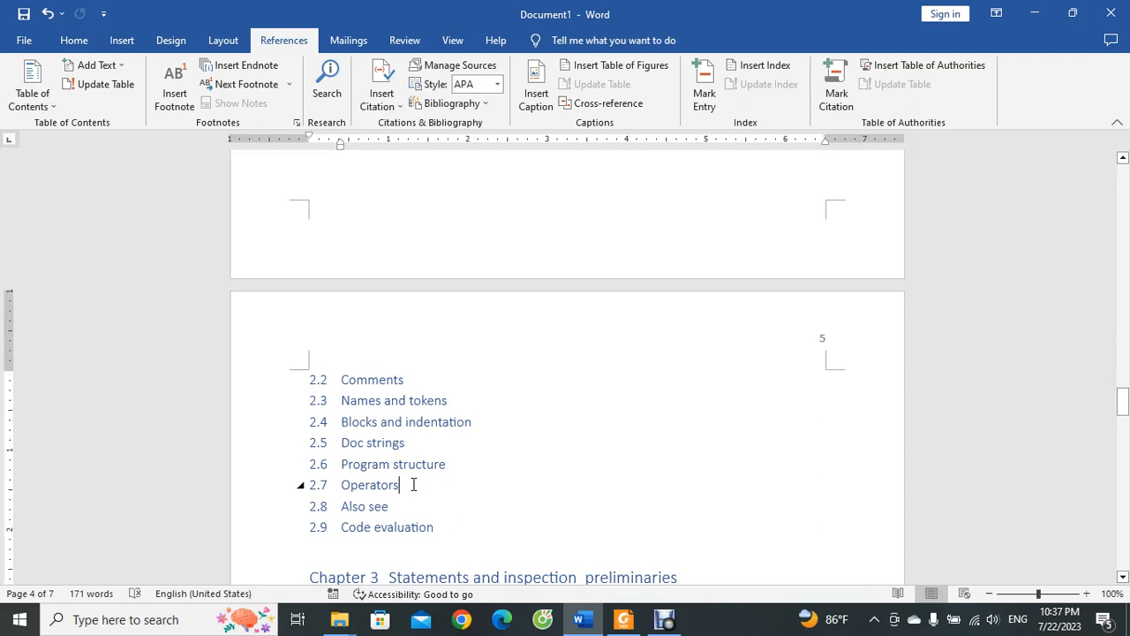
key(Return)
key(Return)
key(Return)
key(Return)
key(Return)
key(Return)
key(Return)
key(Return)
key(Return)
key(Return)
key(Return)
key(Return)
key(Return)
key(Return)
key(Return)
key(Return)
key(Return)
key(Return)
key(Return)
key(Return)
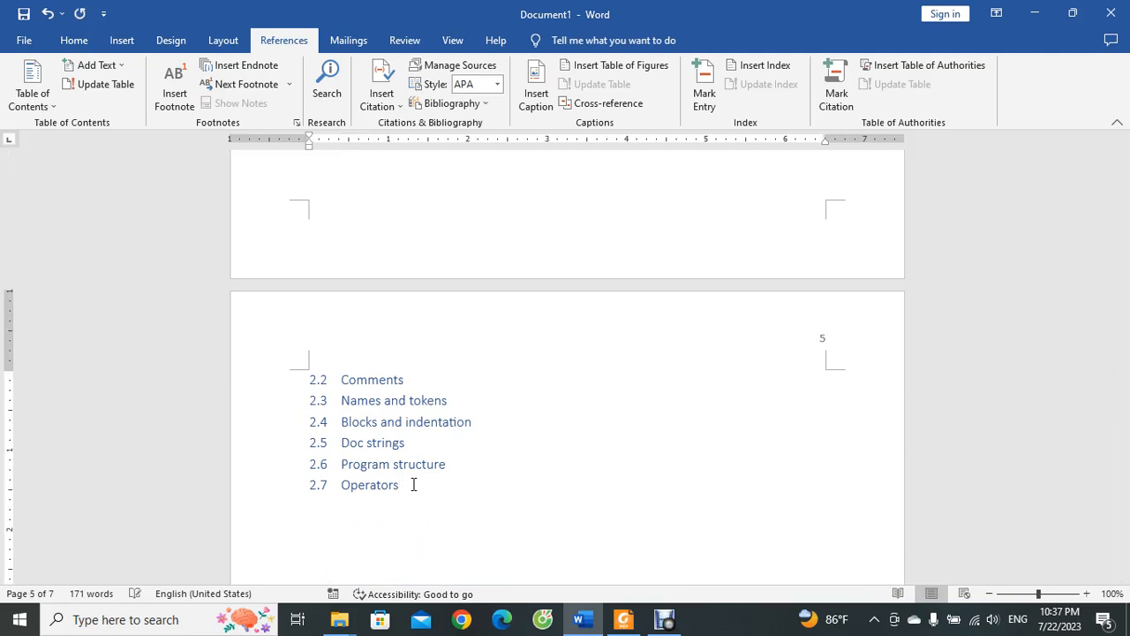
key(Return)
key(Return)
key(Return)
key(Return)
key(Return)
key(Return)
key(Return)
key(Return)
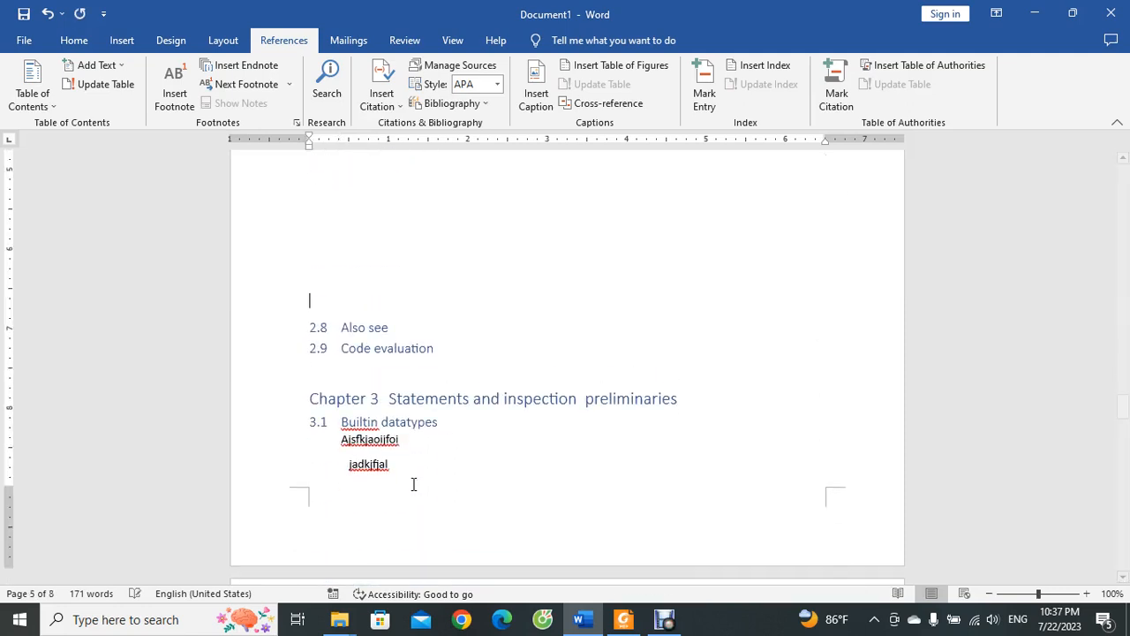
scroll(412, 504, down, 5)
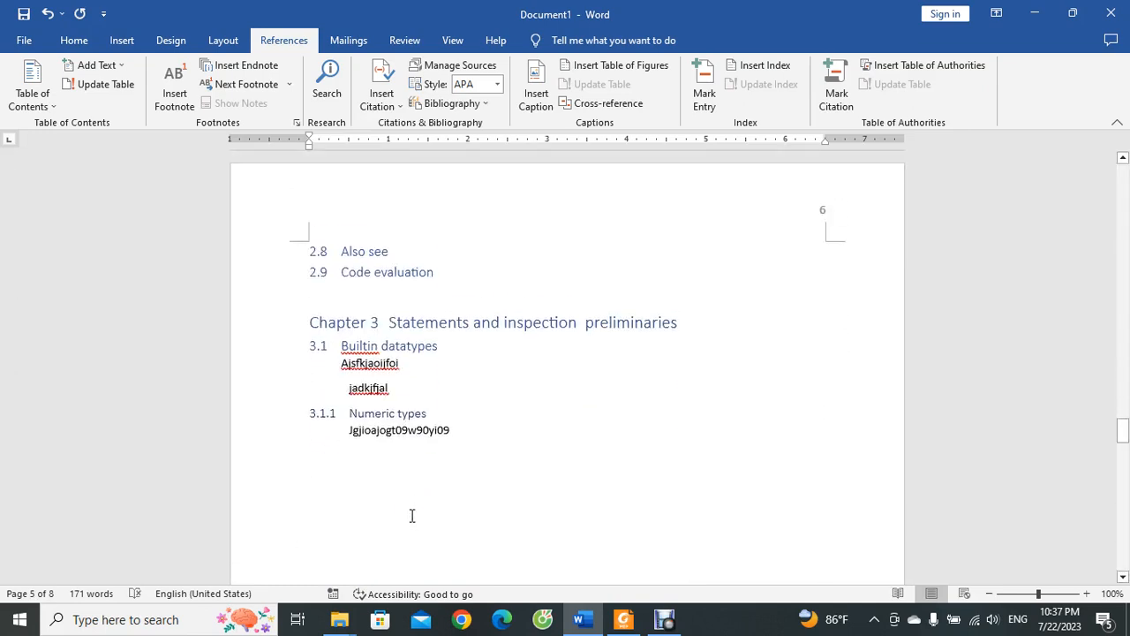
Insert blank lines above the Chapter 3 Statements and inspection preliminaries heading to push it onto page 7
click(375, 280)
key(Return)
key(Return)
key(Return)
key(Return)
key(Return)
key(Return)
key(Return)
key(Return)
key(Return)
key(Return)
key(Return)
key(Return)
key(Return)
key(Return)
key(Return)
key(Return)
key(Return)
key(Return)
key(Return)
key(Return)
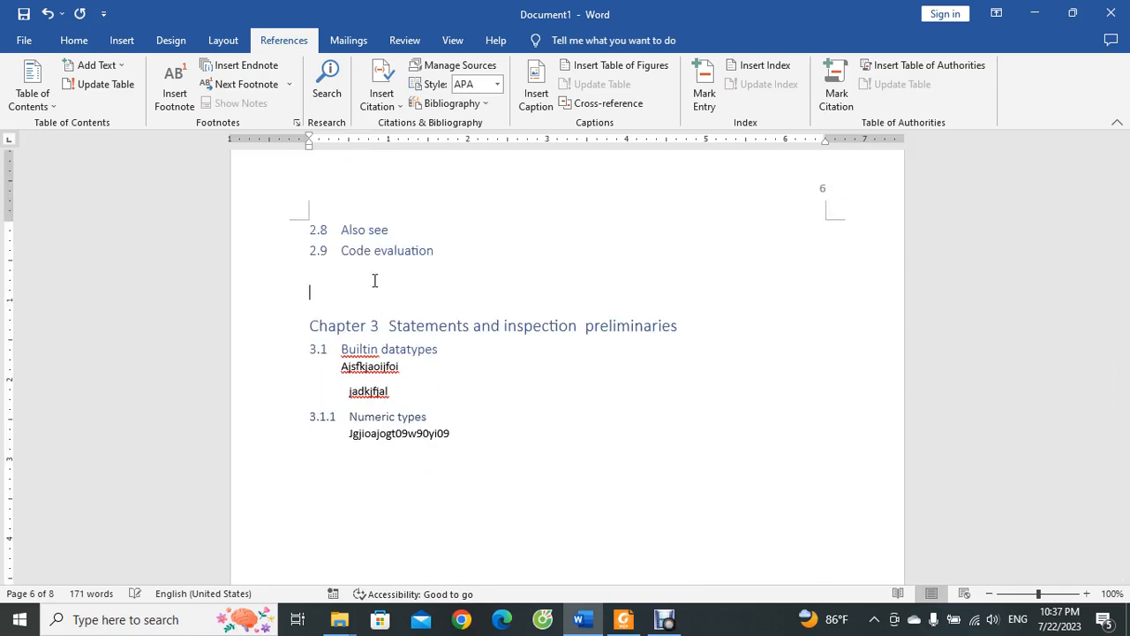
key(Return)
key(Return)
key(Return)
key(Return)
key(Return)
key(Return)
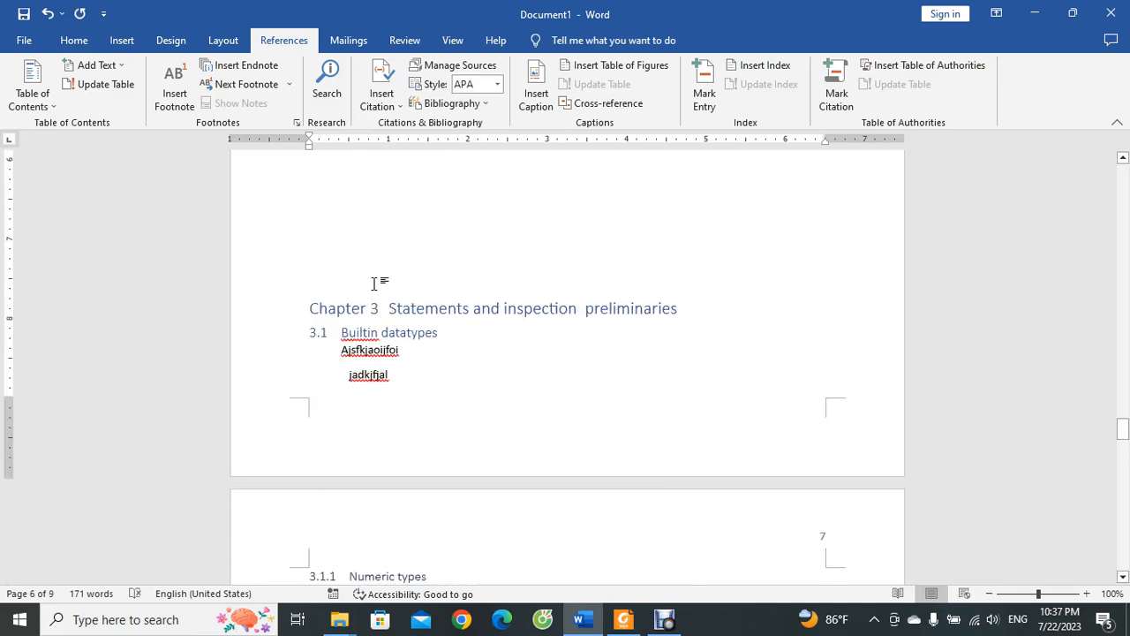
Update the entire table of contents on page 1 to match the headings' new page positions
scroll(414, 288, up, 14)
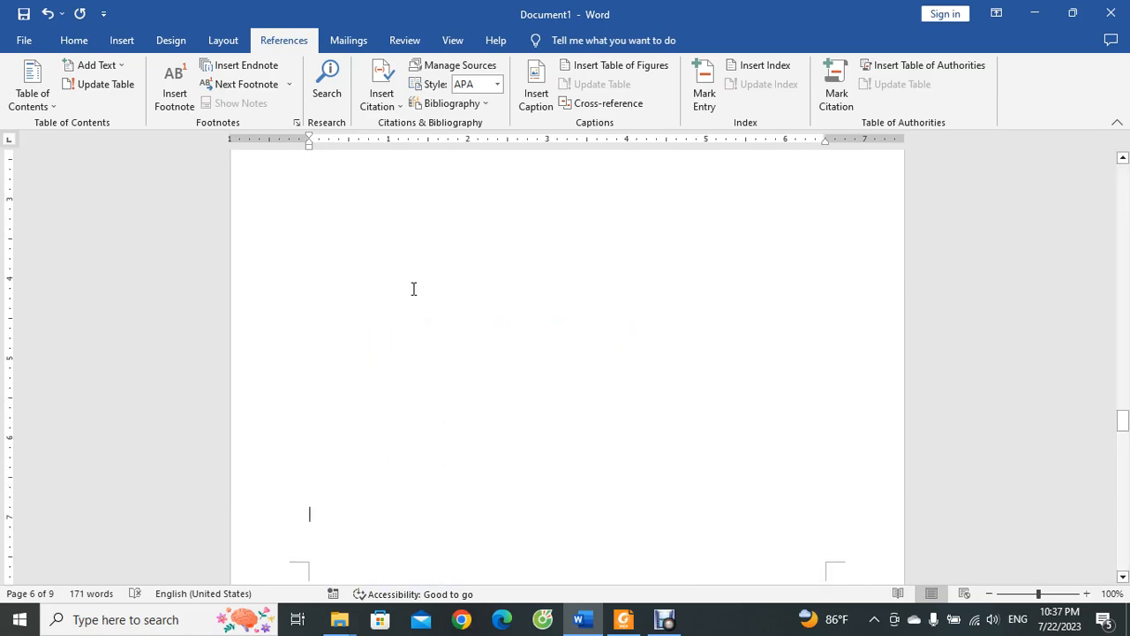
drag(1124, 395, 1124, 172)
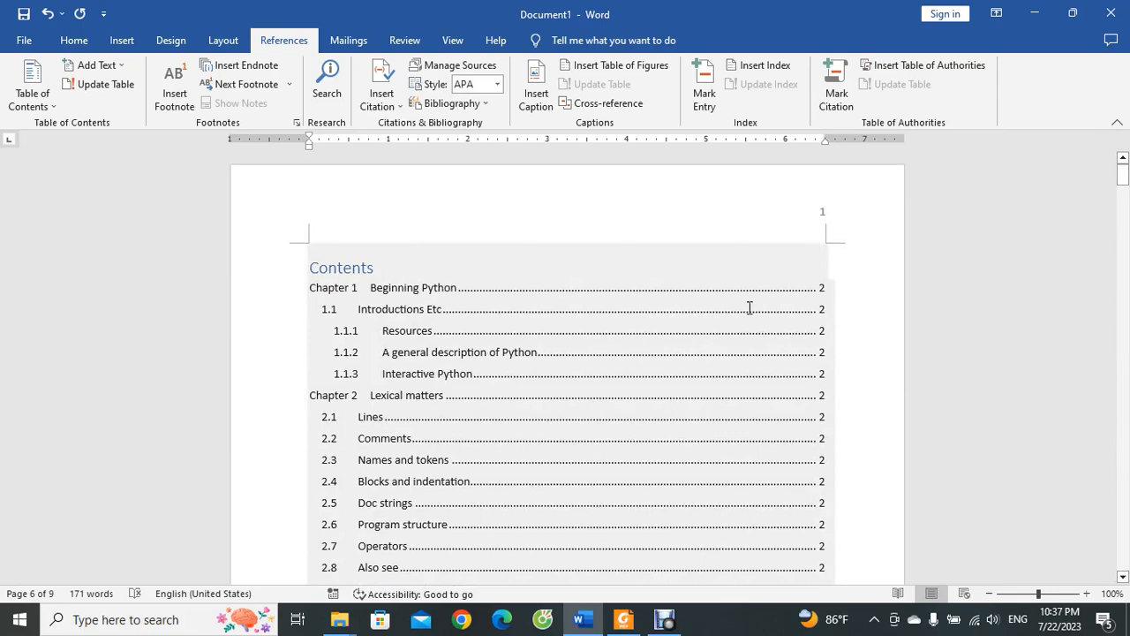
scroll(684, 352, down, 6)
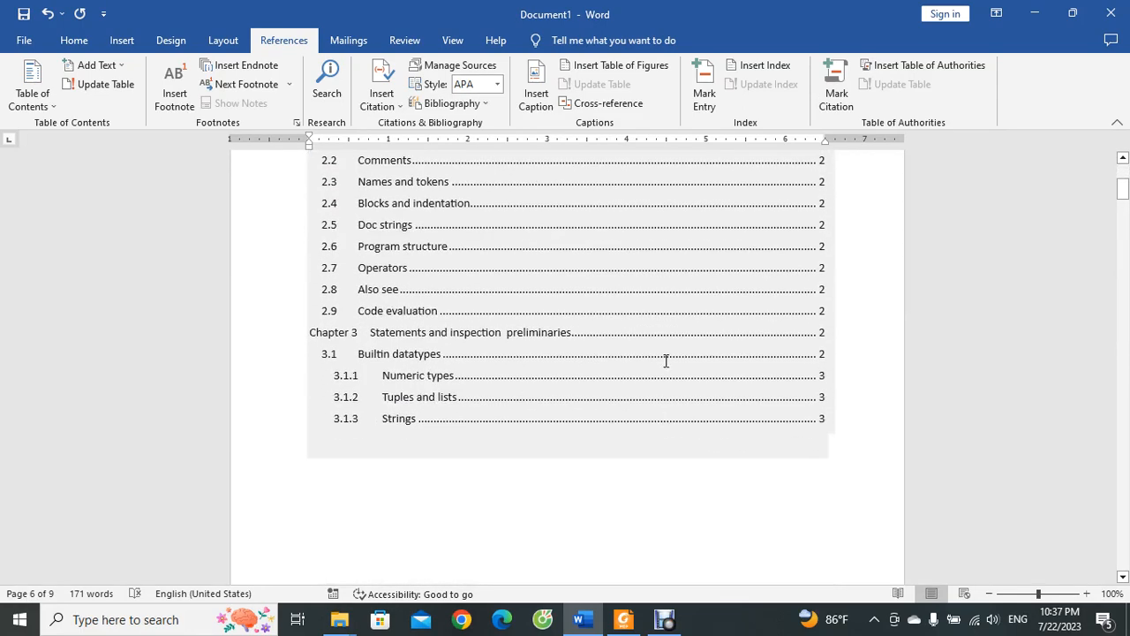
scroll(668, 371, up, 5)
click(466, 281)
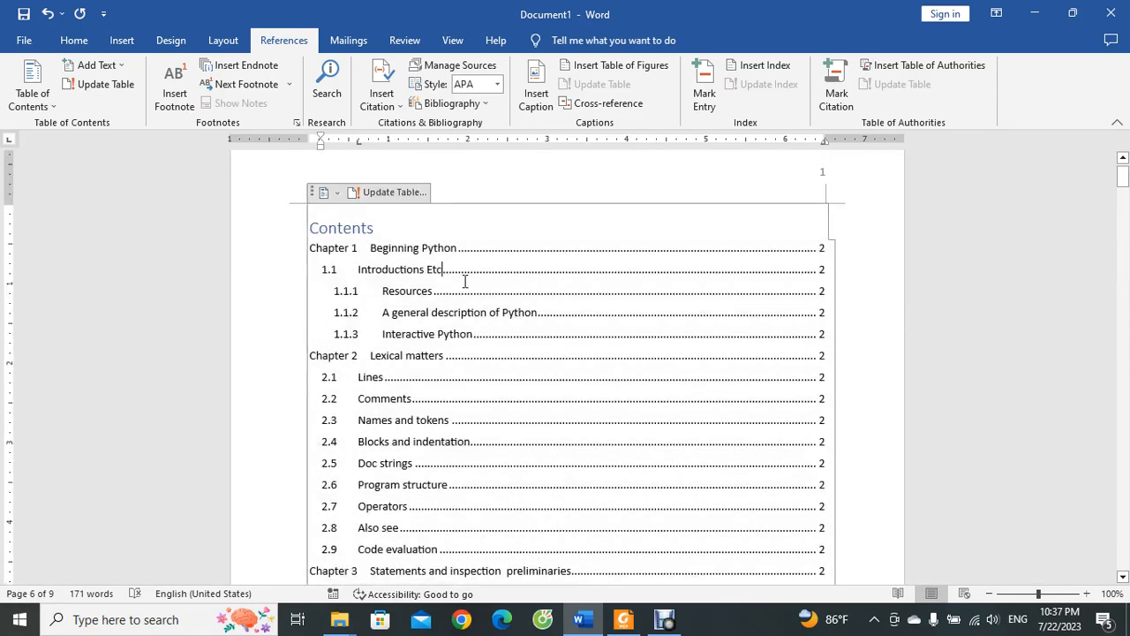
click(372, 200)
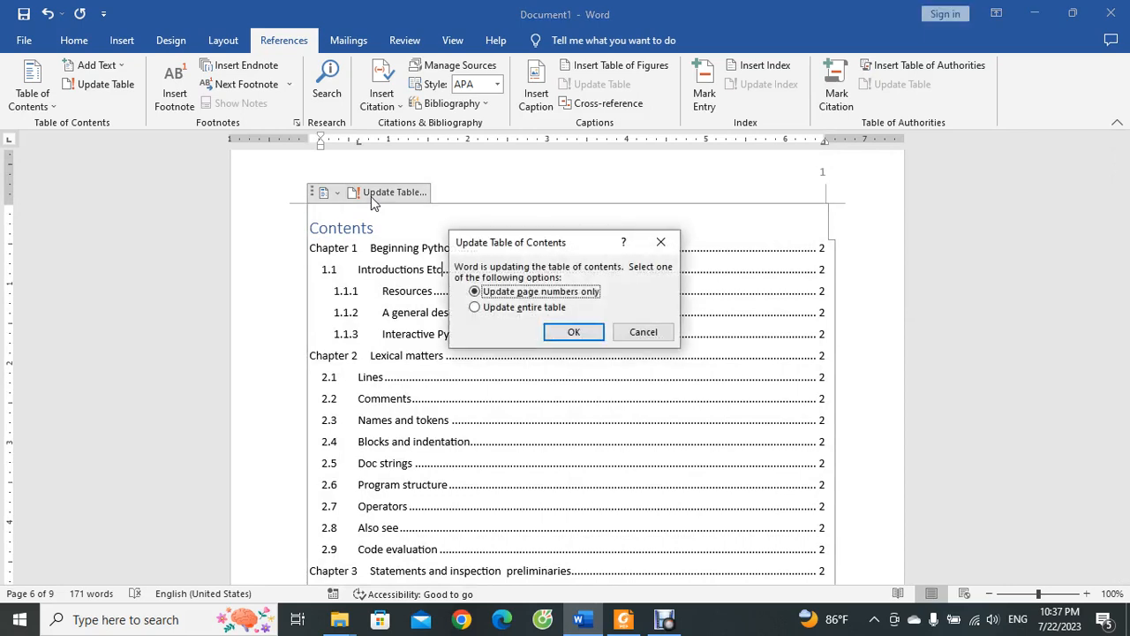
click(532, 316)
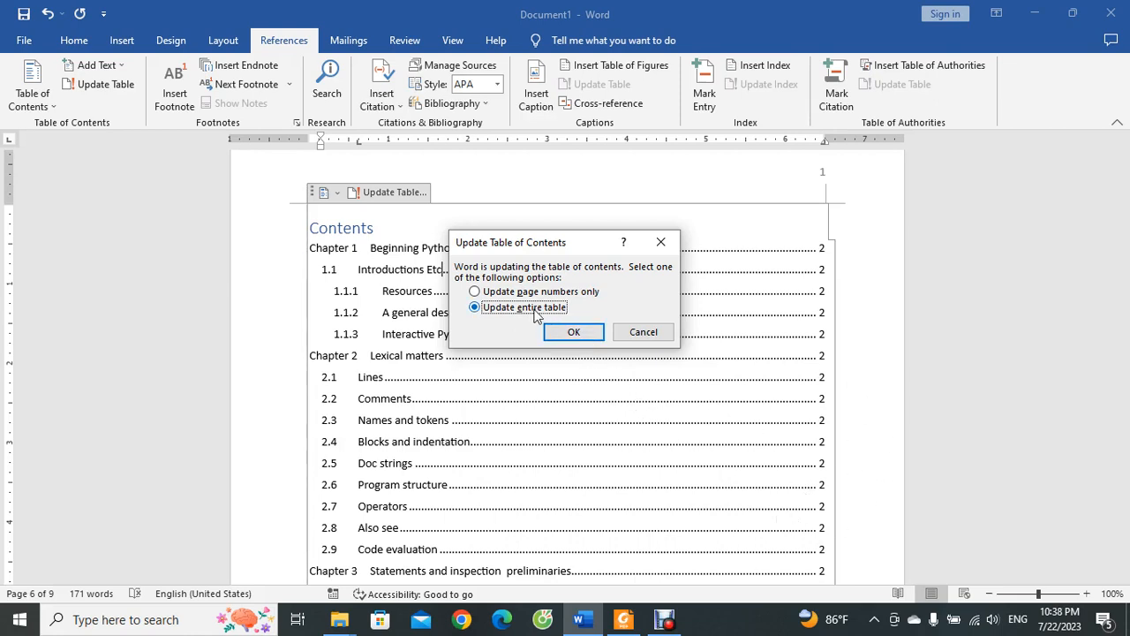
click(572, 334)
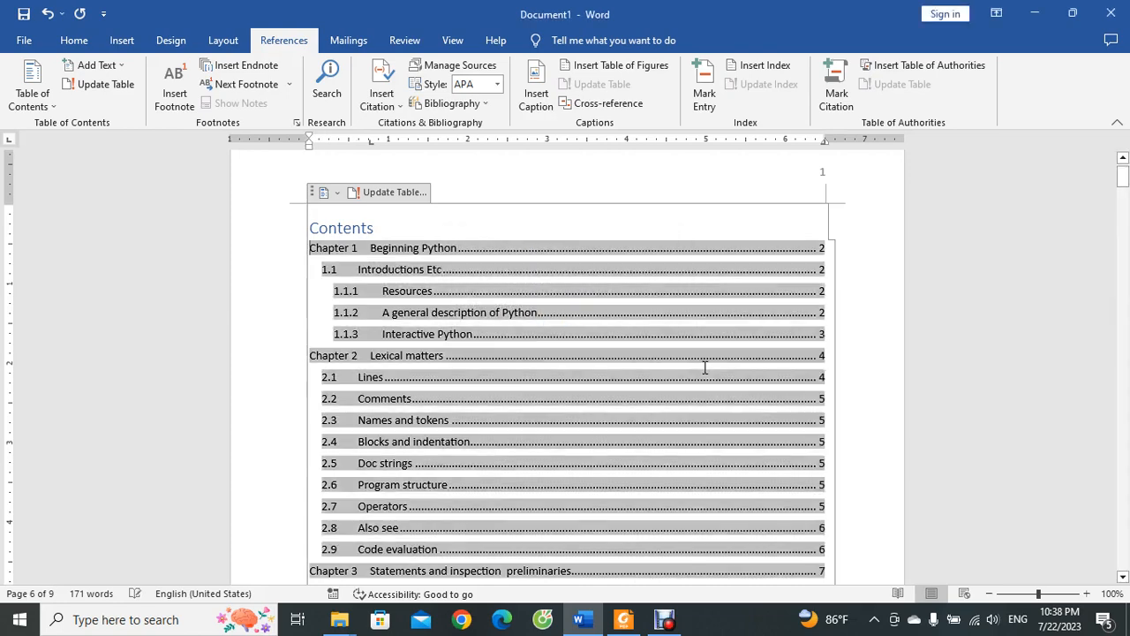
scroll(704, 369, down, 4)
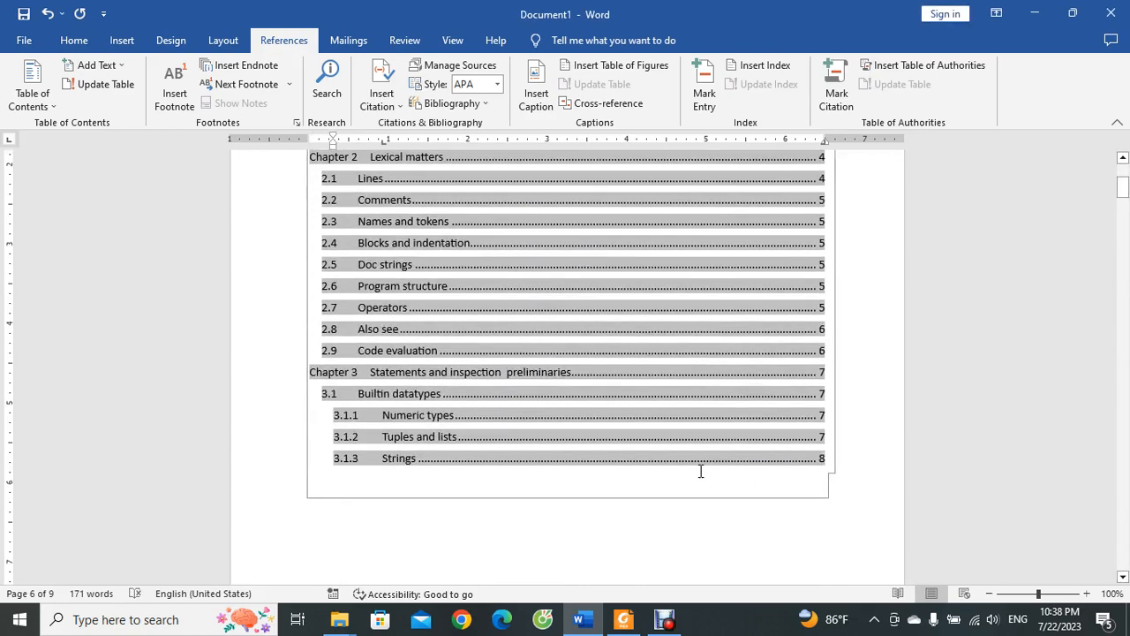
click(623, 504)
Review the page numbers across the refreshed table of contents, from Chapter 1 through 3.1.3 Strings
scroll(631, 560, up, 3)
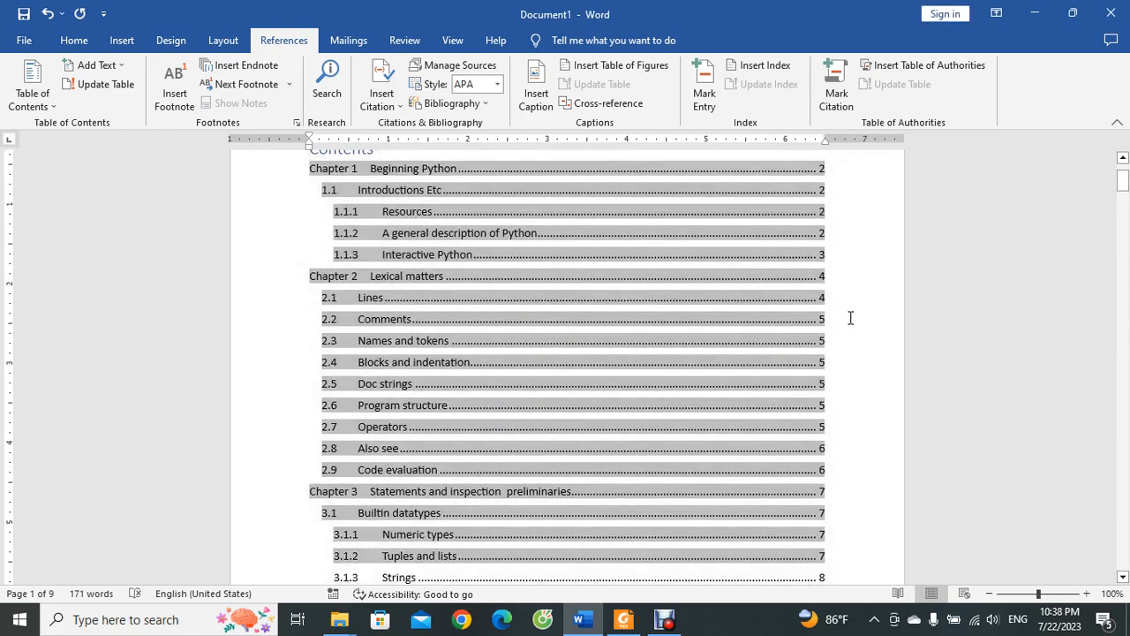
scroll(827, 319, up, 3)
click(551, 209)
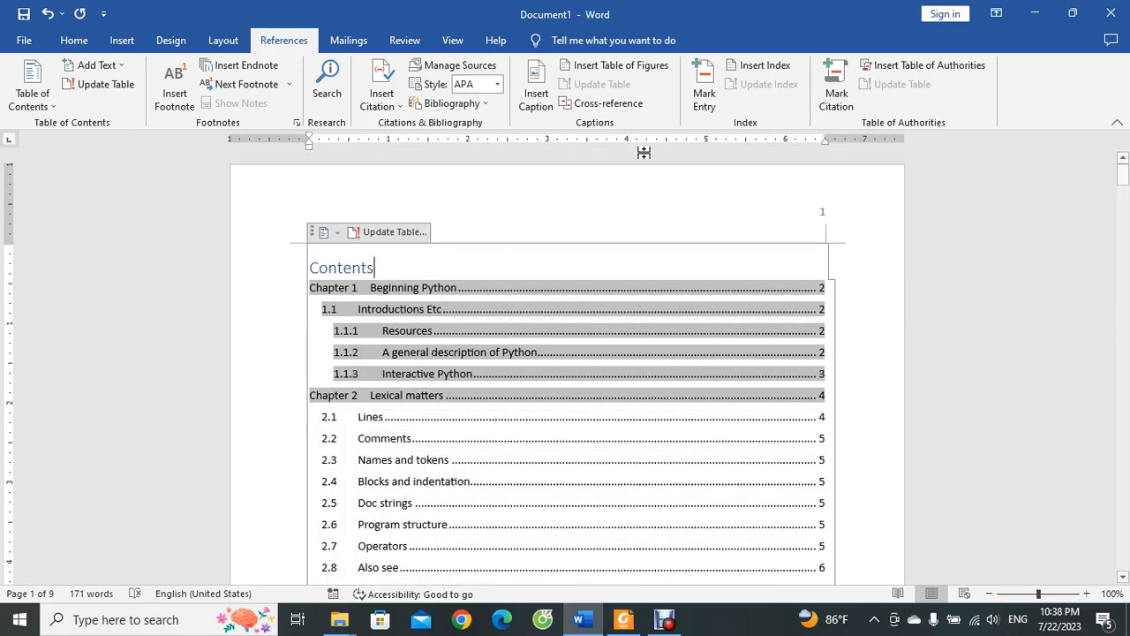
scroll(709, 416, down, 8)
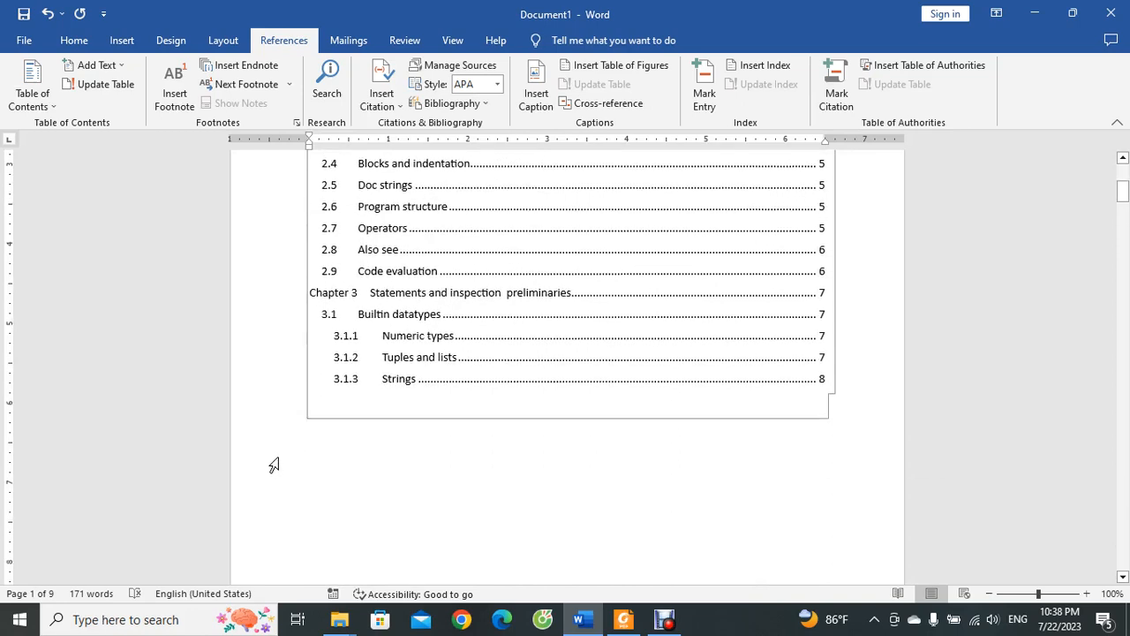
click(323, 450)
scroll(366, 477, up, 10)
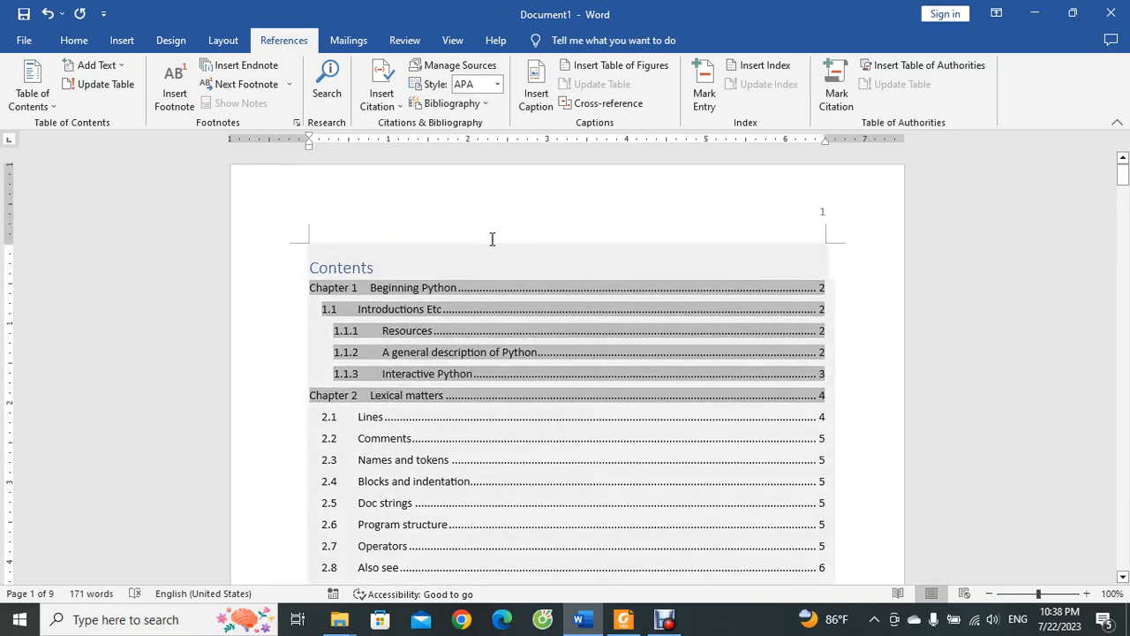
scroll(492, 242, down, 15)
double_click(446, 472)
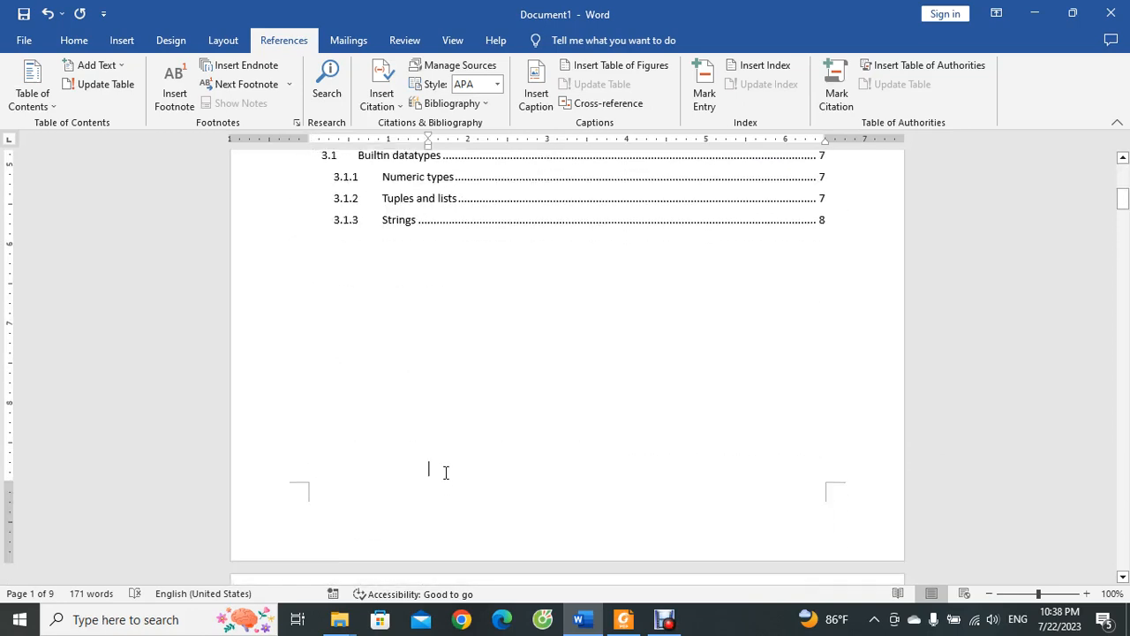
scroll(432, 424, up, 10)
click(394, 345)
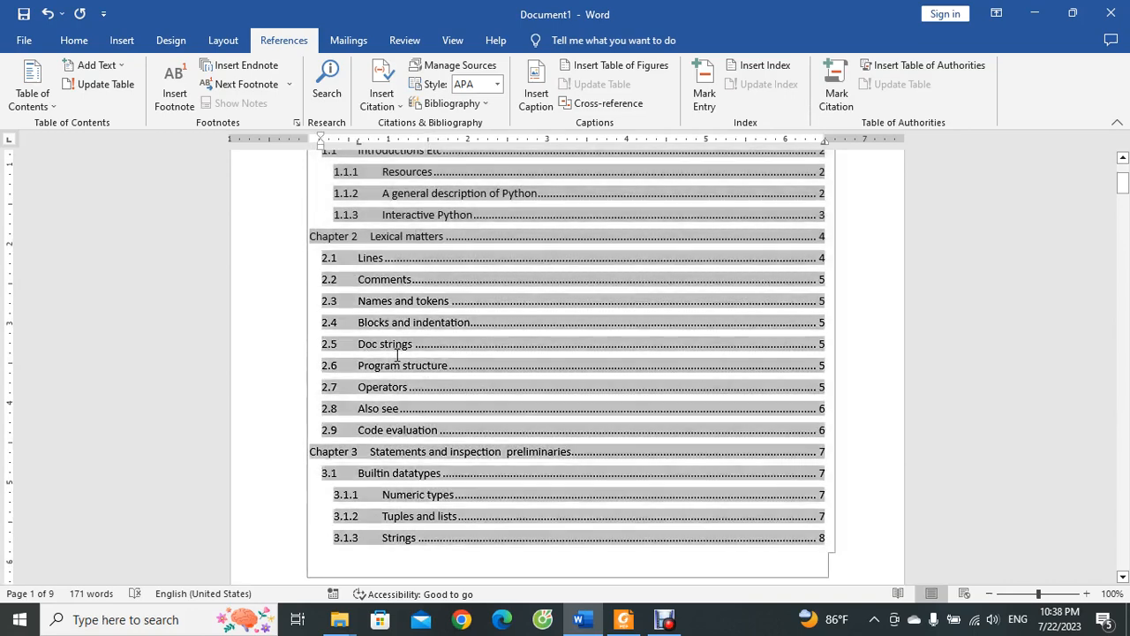
scroll(424, 336, up, 4)
scroll(462, 313, up, 1)
click(514, 225)
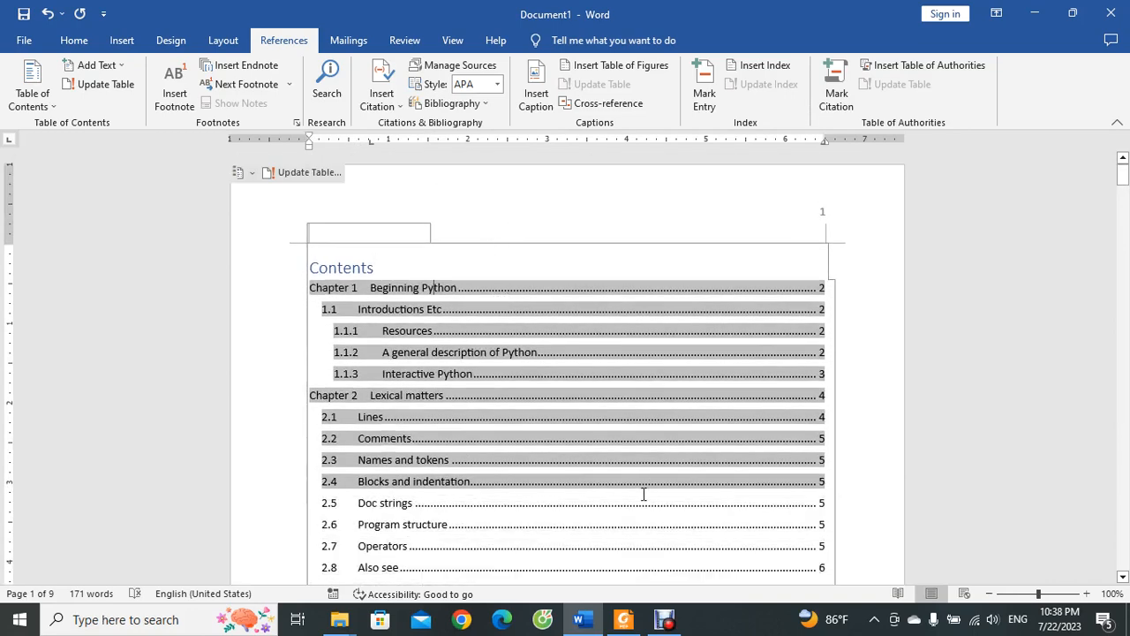
scroll(433, 193, down, 9)
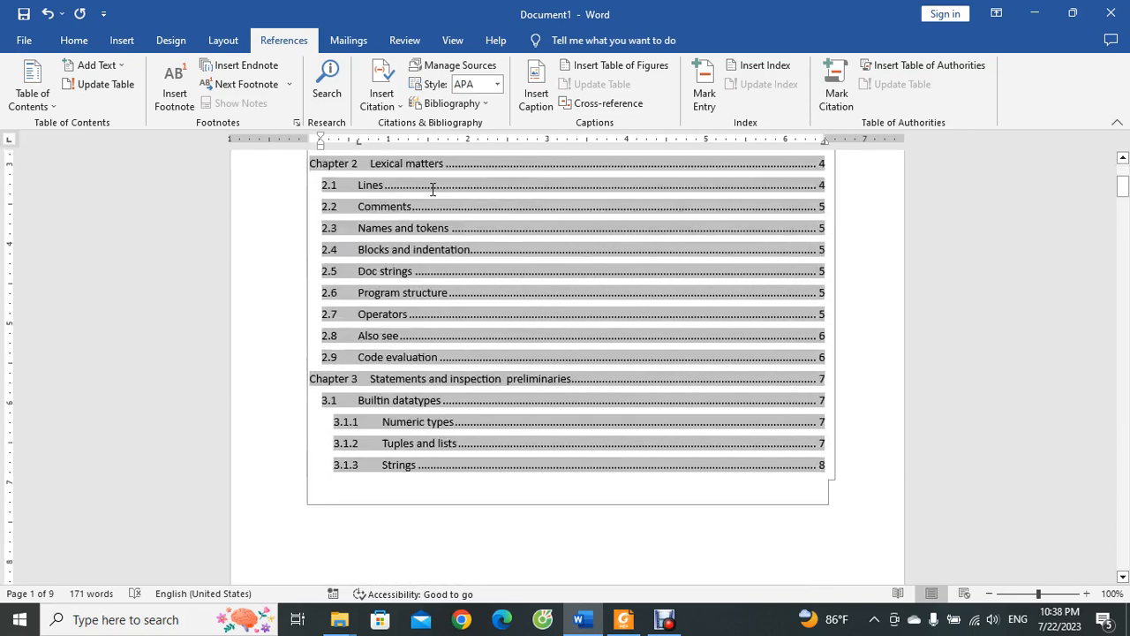
click(359, 318)
scroll(365, 356, up, 8)
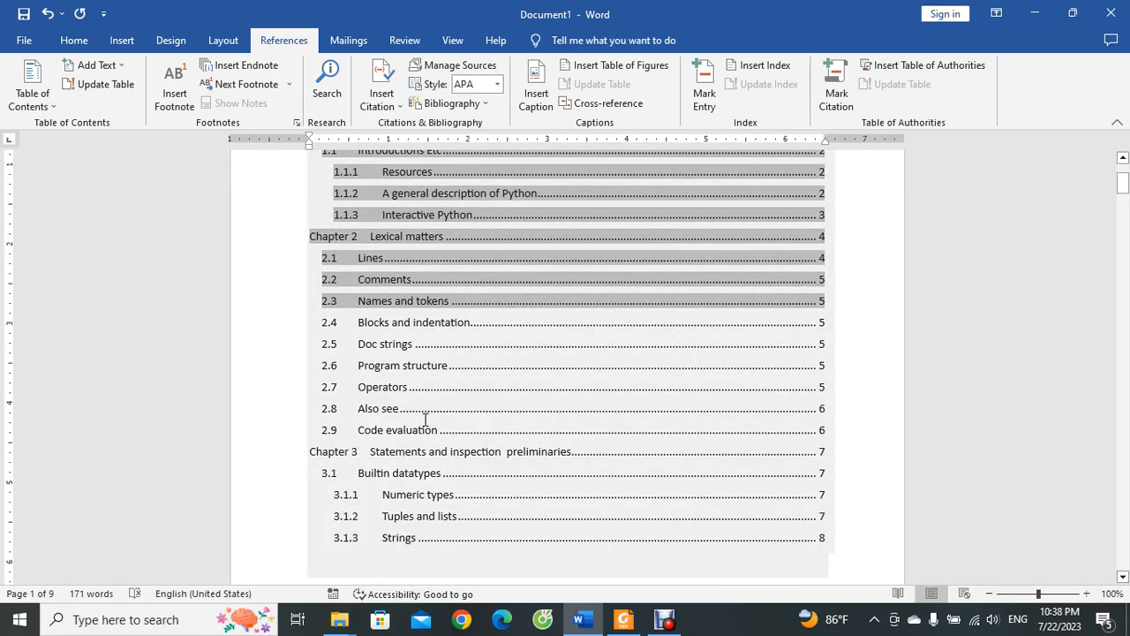
scroll(425, 419, up, 4)
Refresh the table of contents once more, updating the entire table
click(405, 291)
click(360, 232)
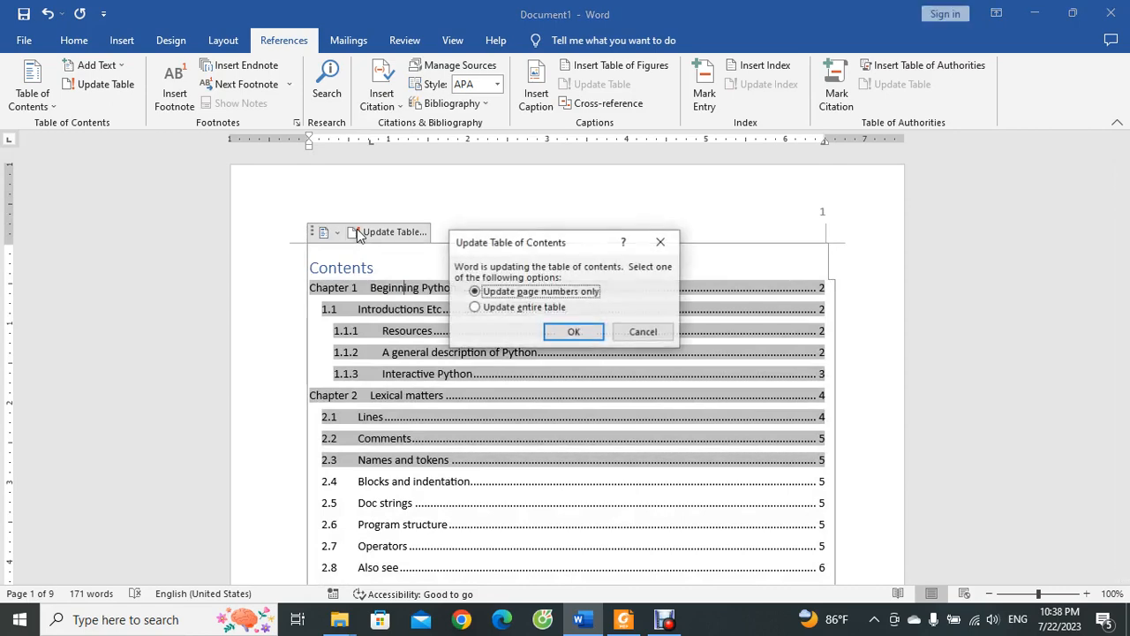
click(525, 308)
click(574, 332)
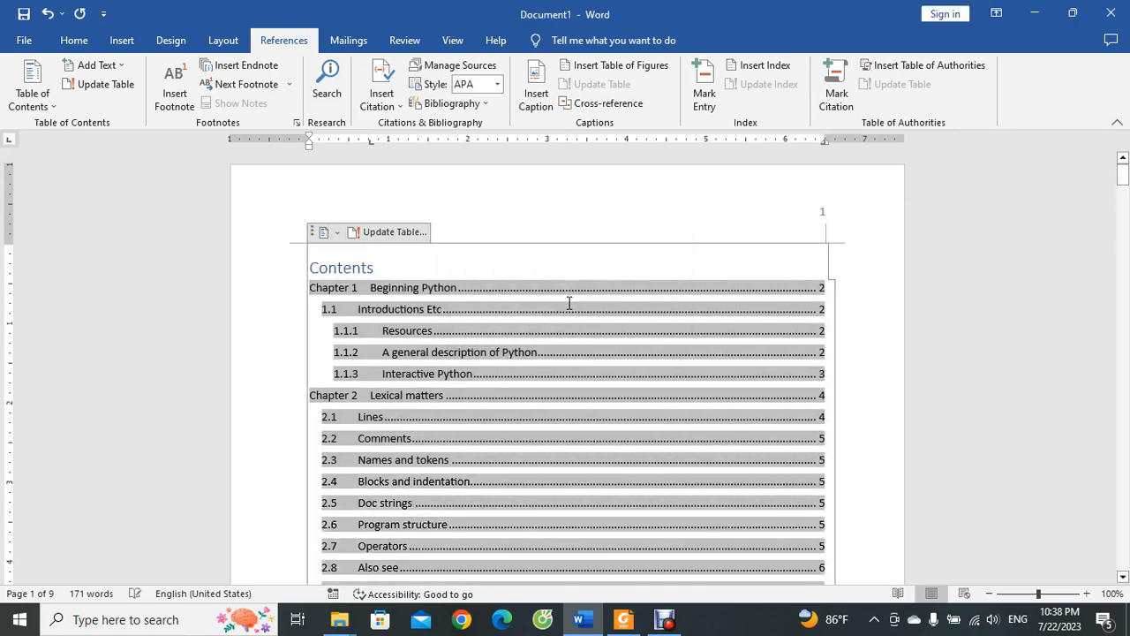
scroll(569, 303, down, 5)
click(462, 498)
Examine the table of contents from its Contents title to the last entry and the blank area below
scroll(462, 498, up, 5)
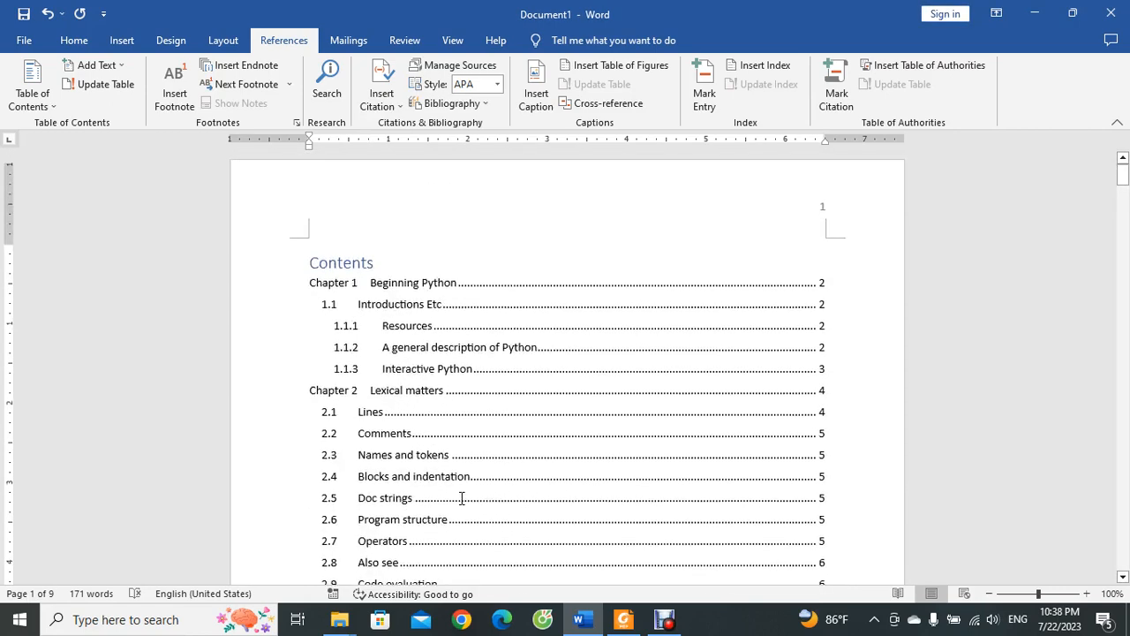
scroll(865, 405, down, 1)
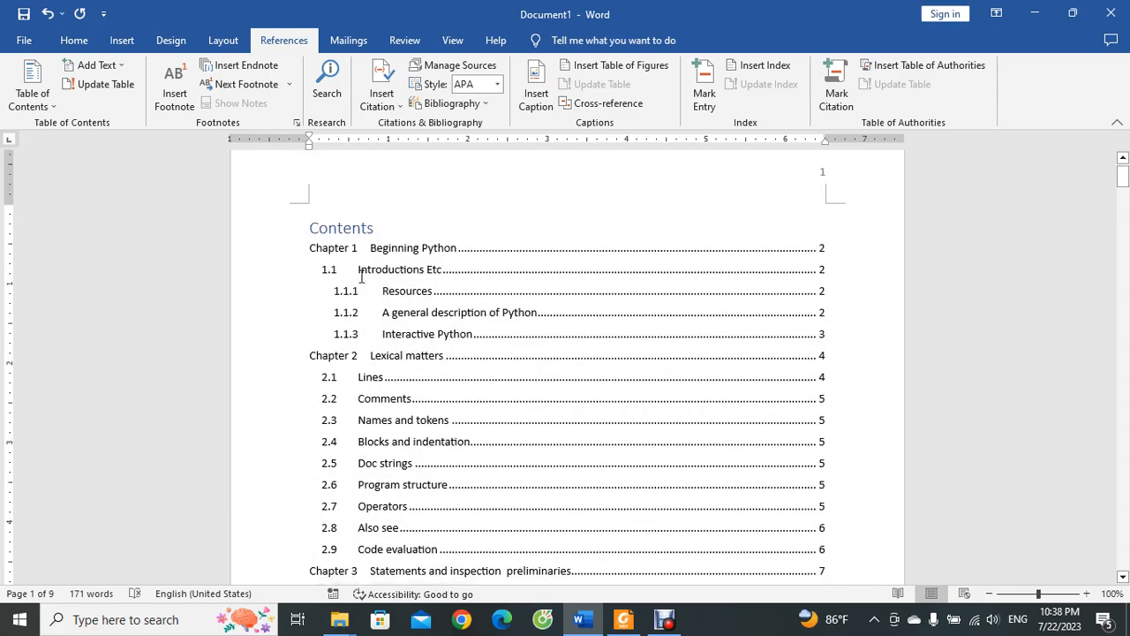
click(292, 227)
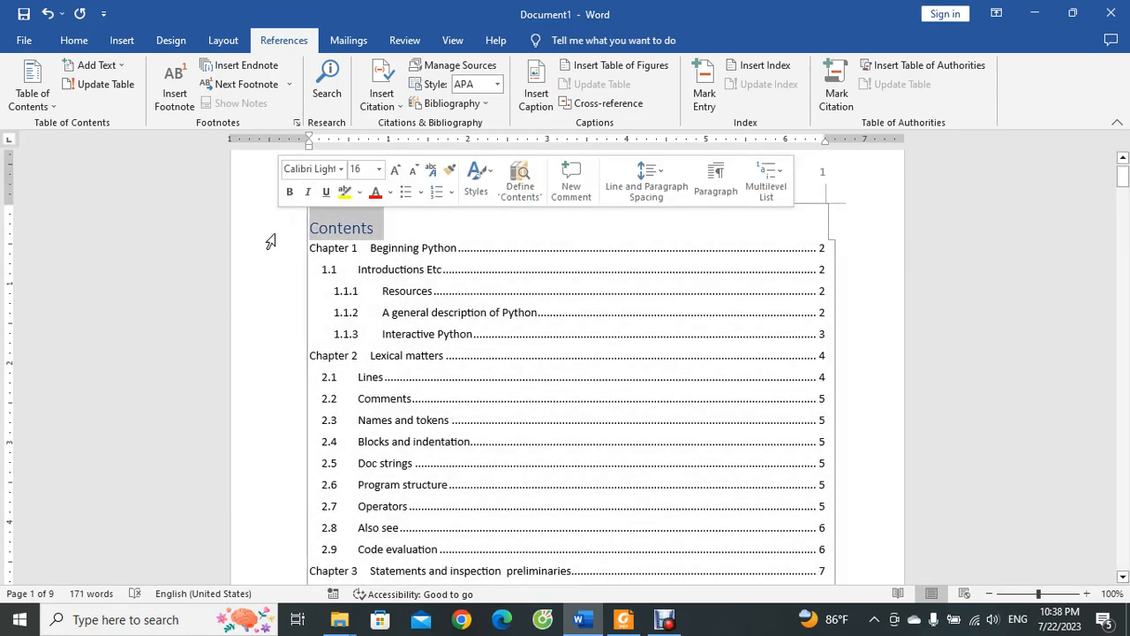
scroll(313, 293, down, 5)
click(356, 359)
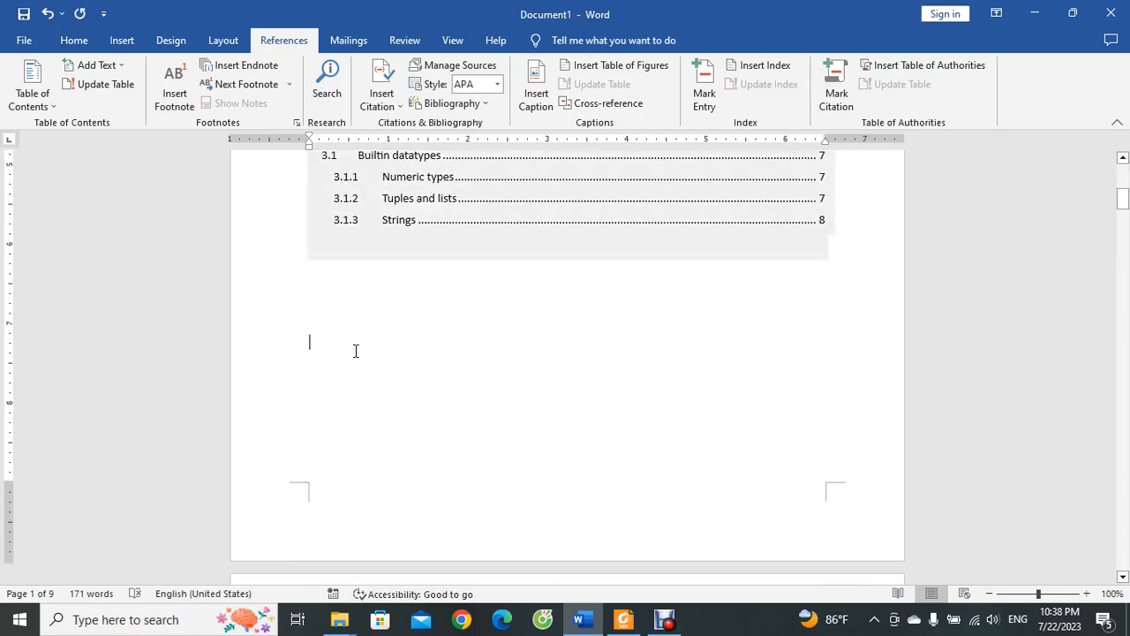
scroll(361, 371, up, 3)
click(315, 426)
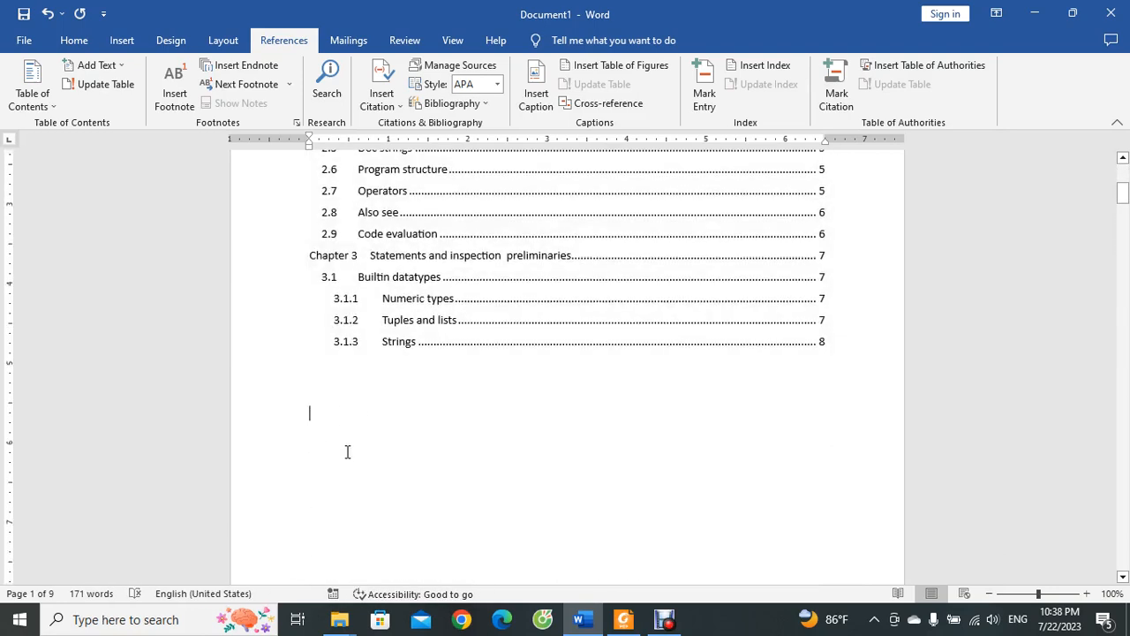
scroll(345, 451, up, 5)
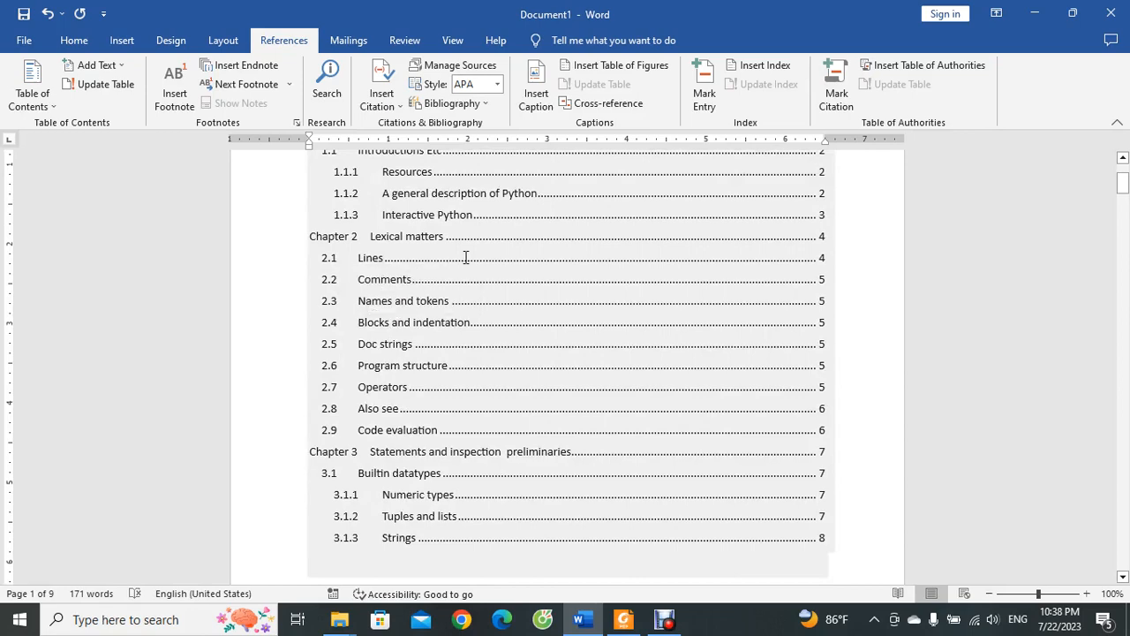
scroll(847, 355, up, 2)
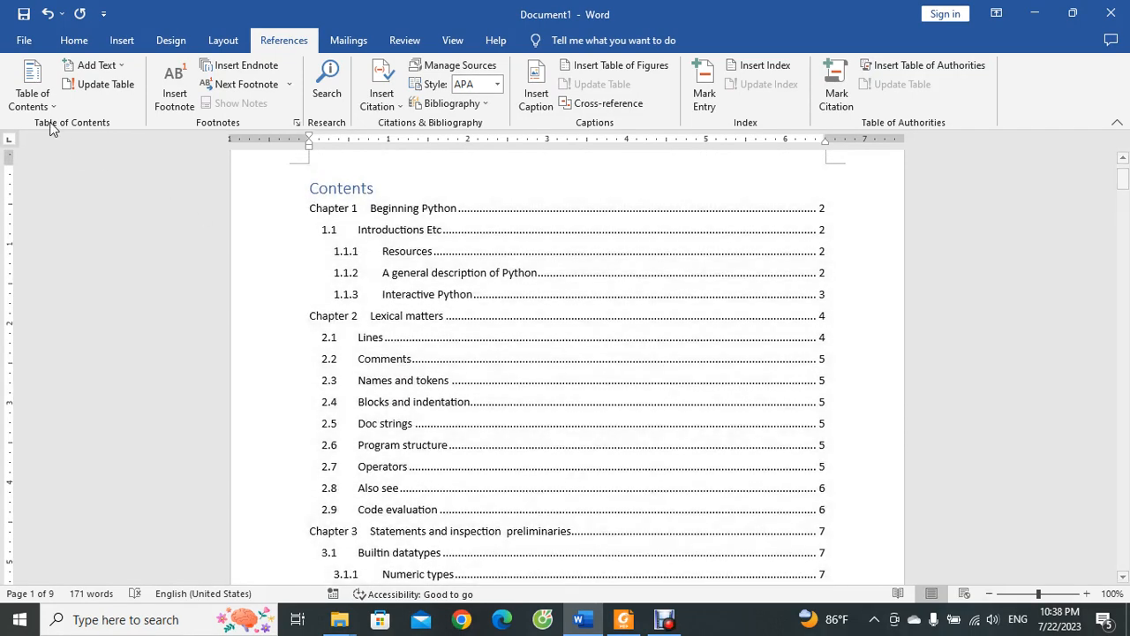
Insert a custom table of contents with a dotted tab leader and three levels, without replacing the existing table
click(36, 98)
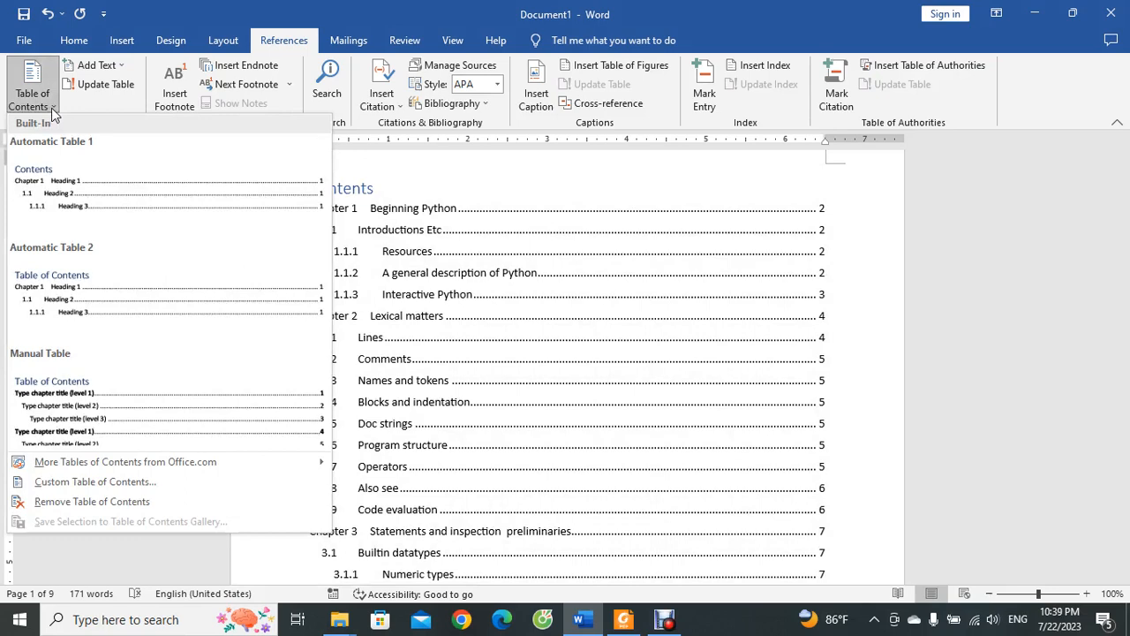
click(95, 482)
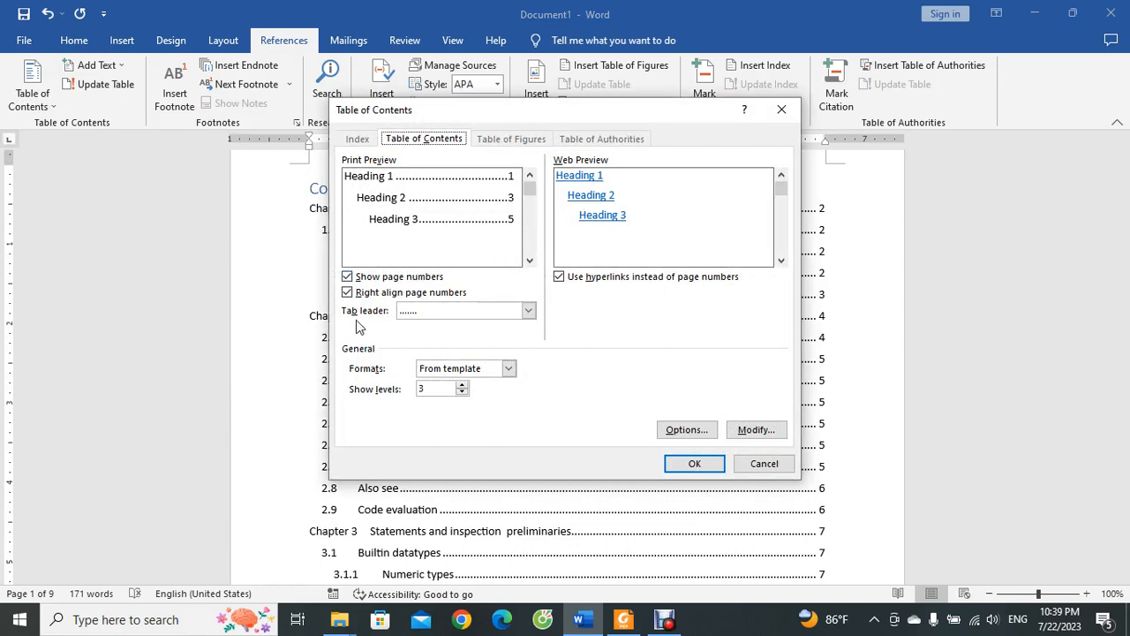
click(528, 311)
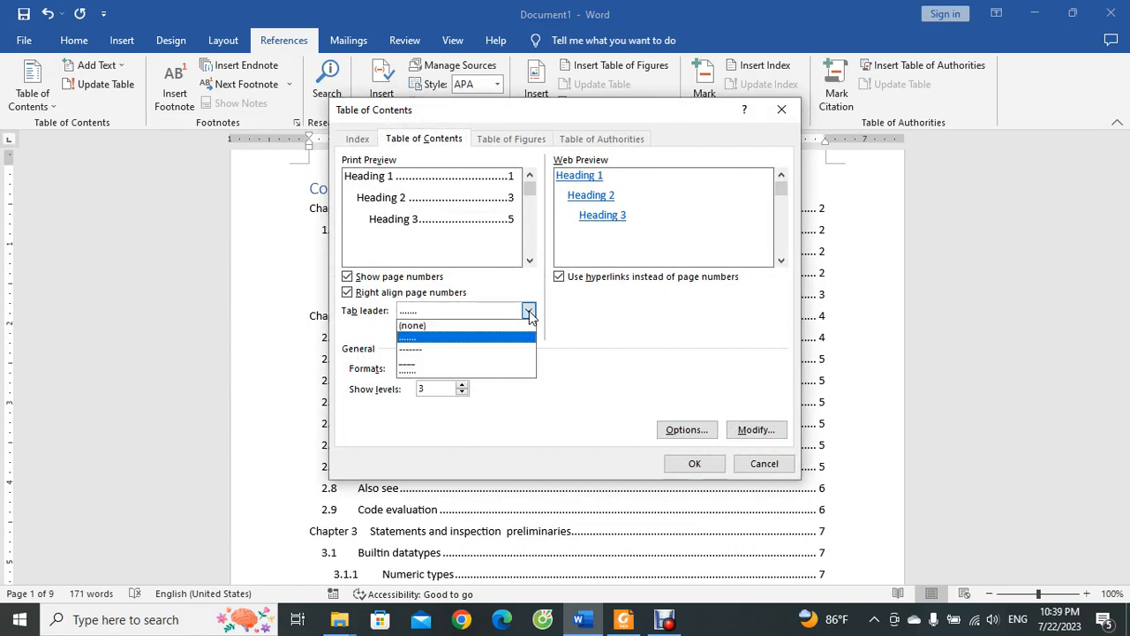
click(529, 314)
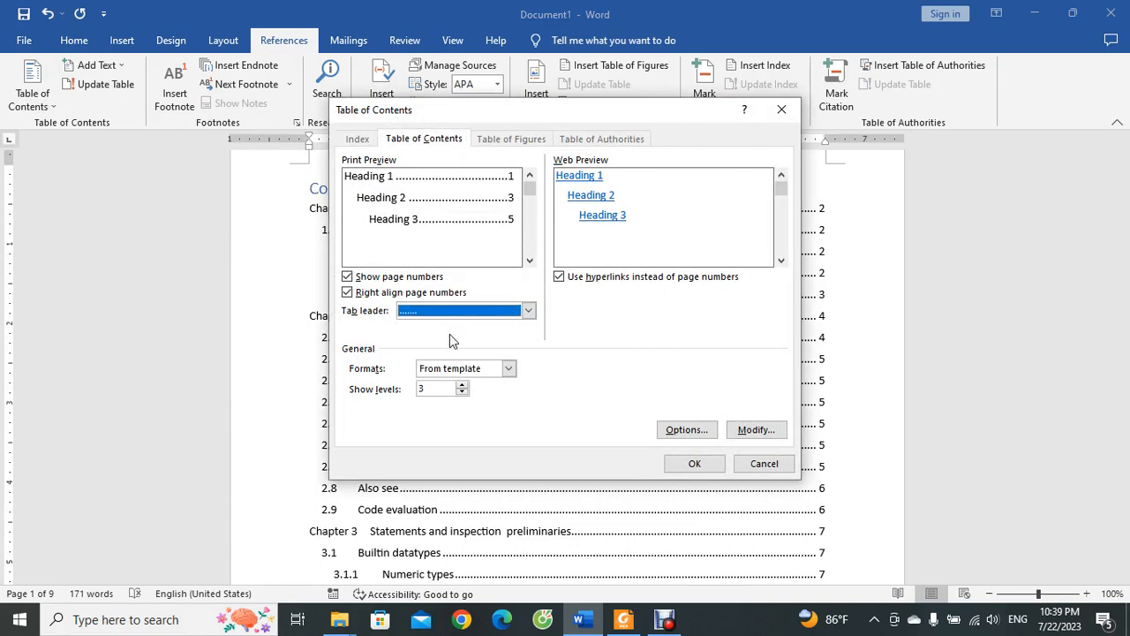
click(696, 466)
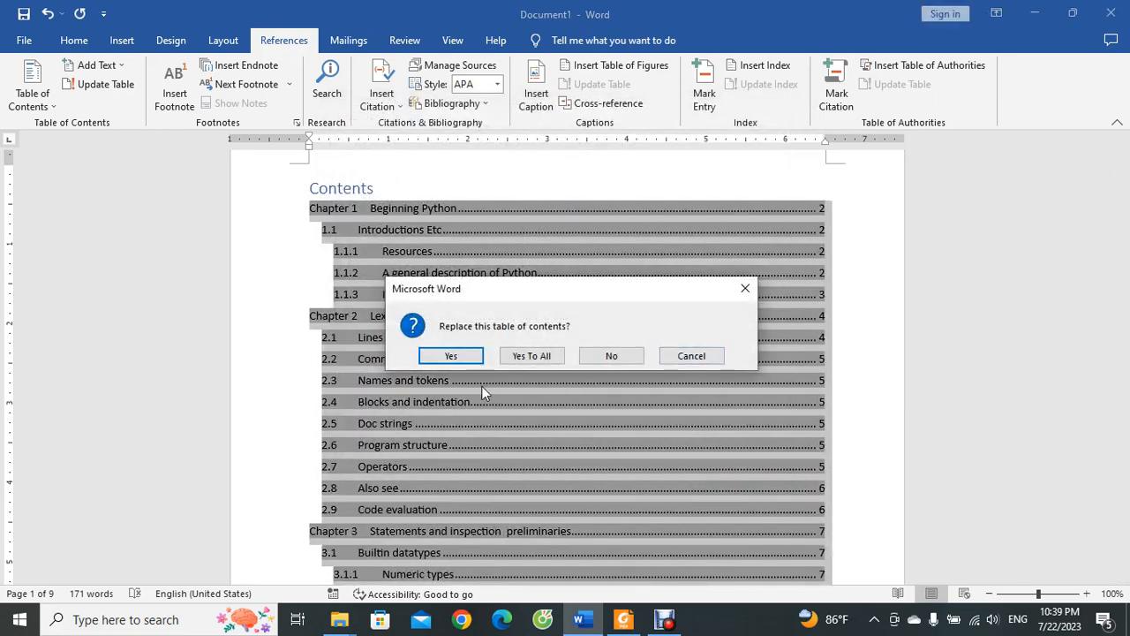
click(611, 356)
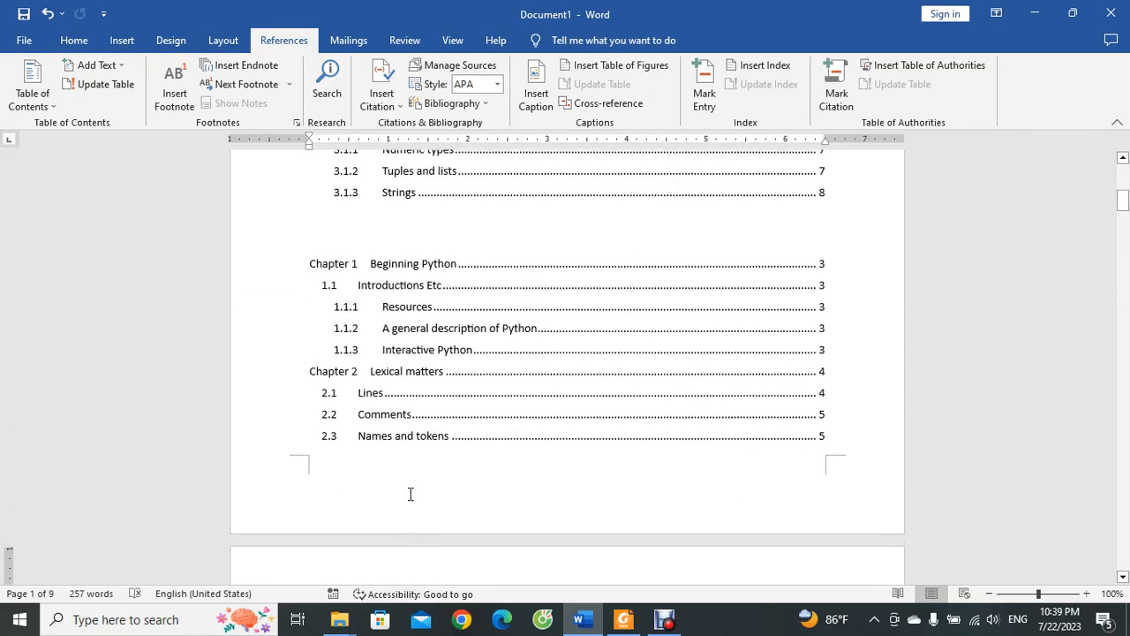
scroll(409, 494, up, 7)
scroll(410, 495, down, 6)
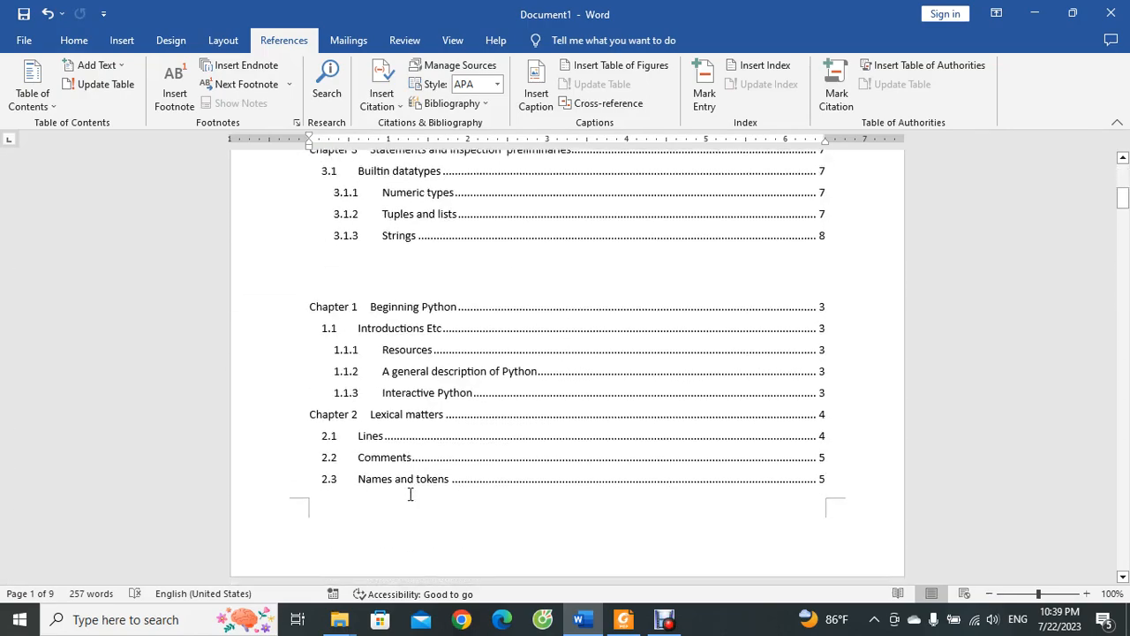
Undo the insertion of the second table of contents on page 1
key(ctrl+z)
scroll(410, 494, up, 6)
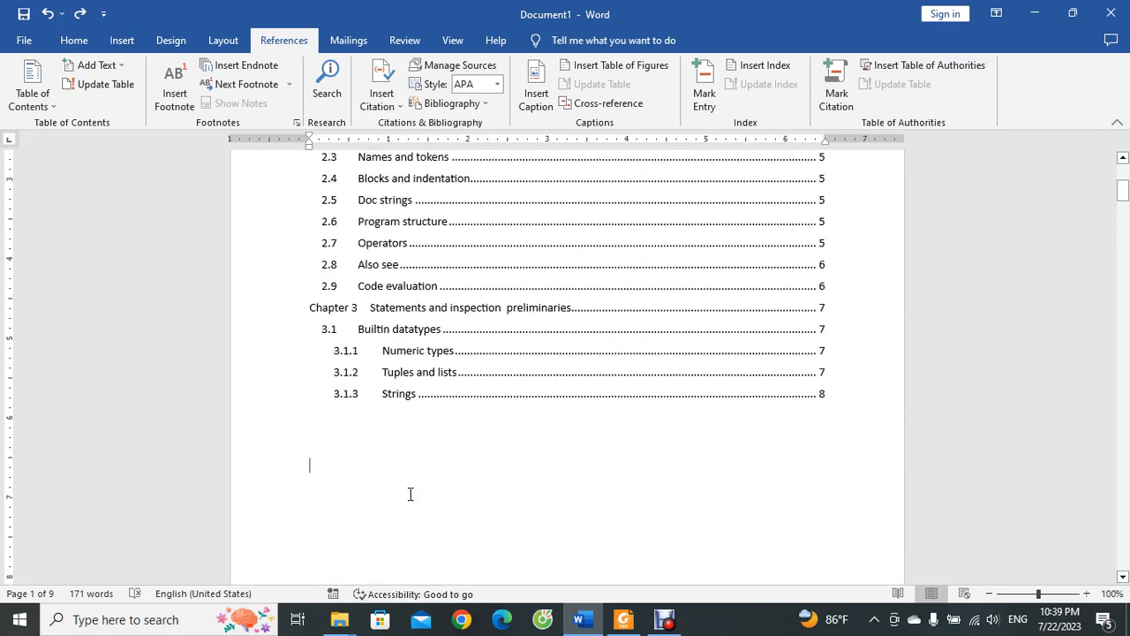
scroll(410, 494, up, 3)
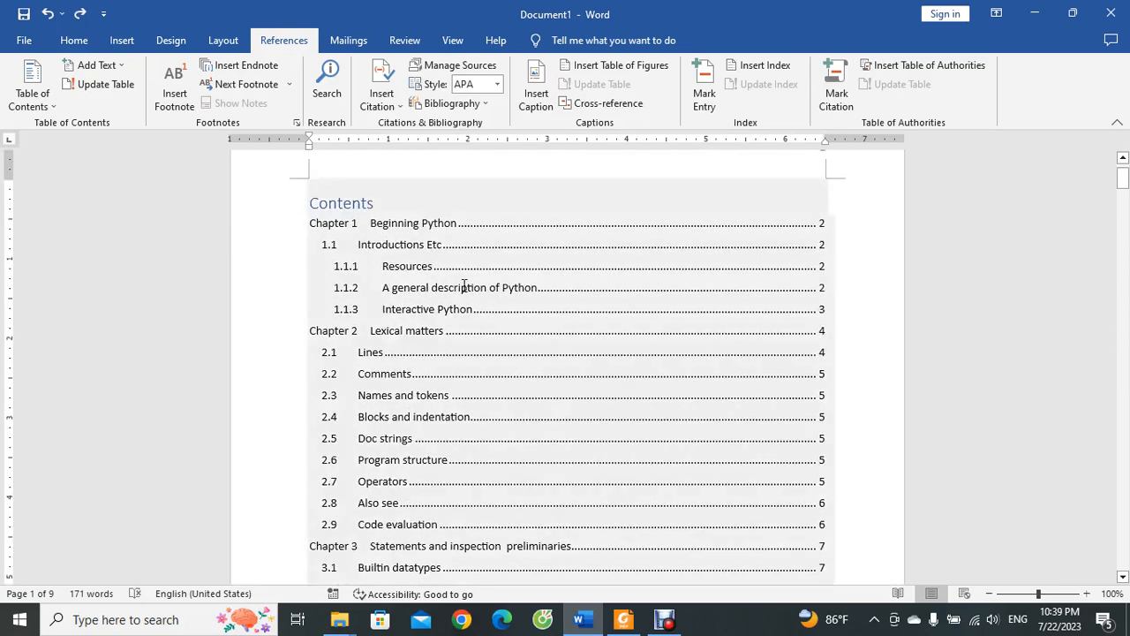
scroll(528, 443, down, 9)
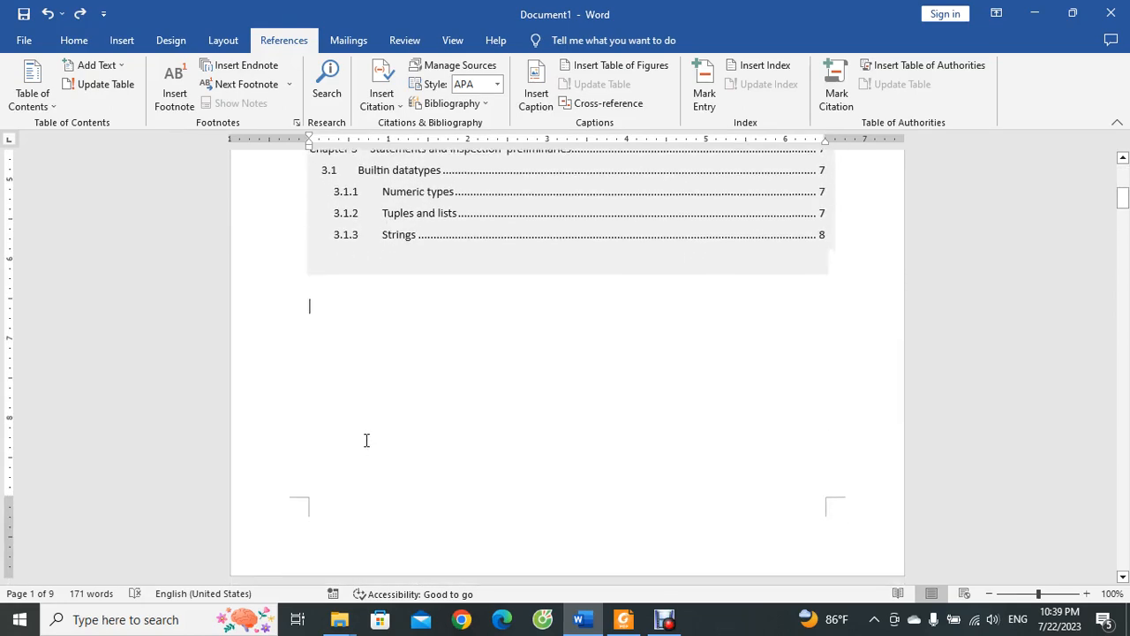
double_click(369, 434)
click(464, 385)
scroll(462, 383, up, 3)
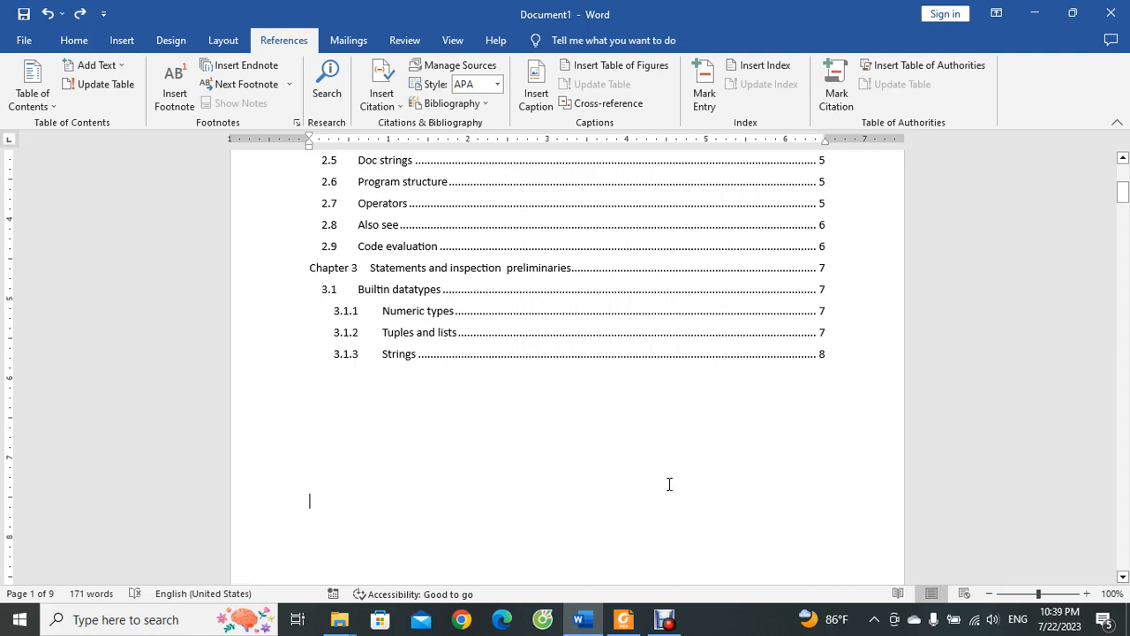
click(665, 620)
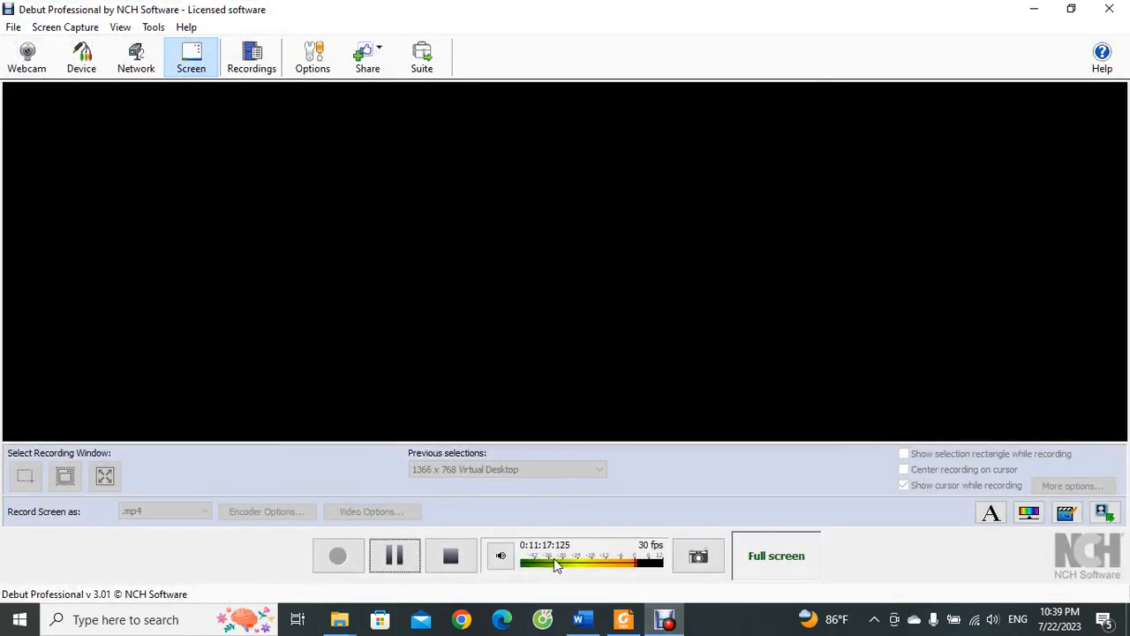